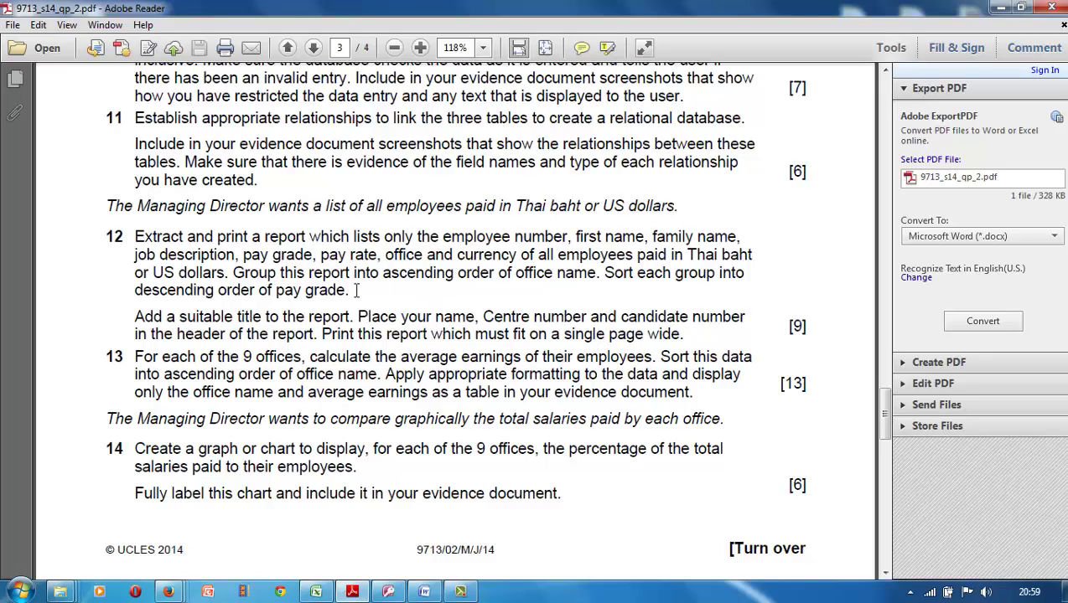
- Switch to Access and create a design-view query containing the employees, Offices and salary tables
{"action": "left_click", "coordinate": [388, 593]}
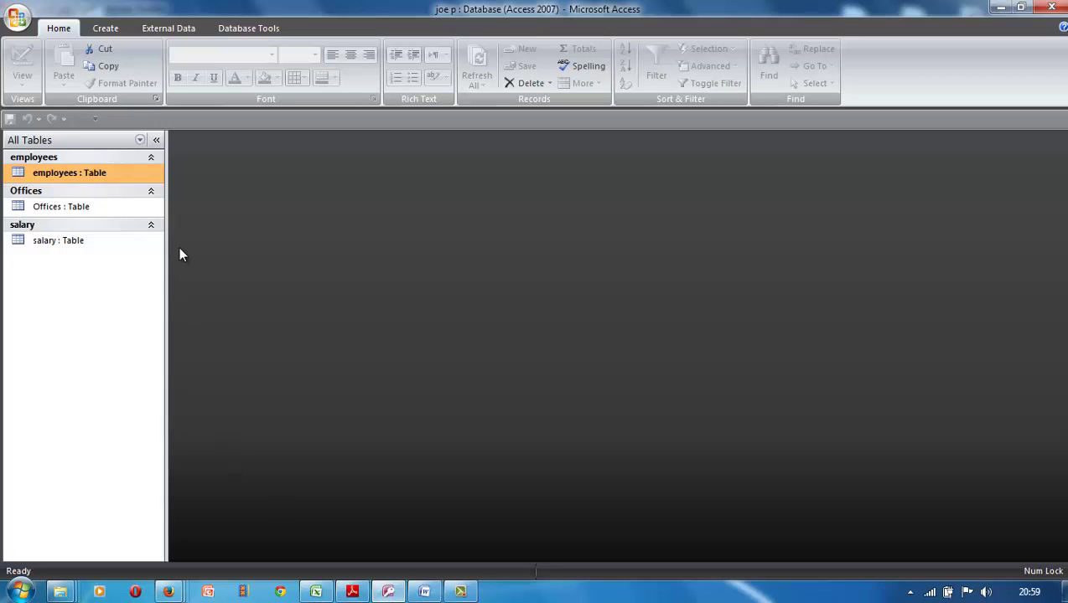
{"action": "left_click", "coordinate": [105, 30]}
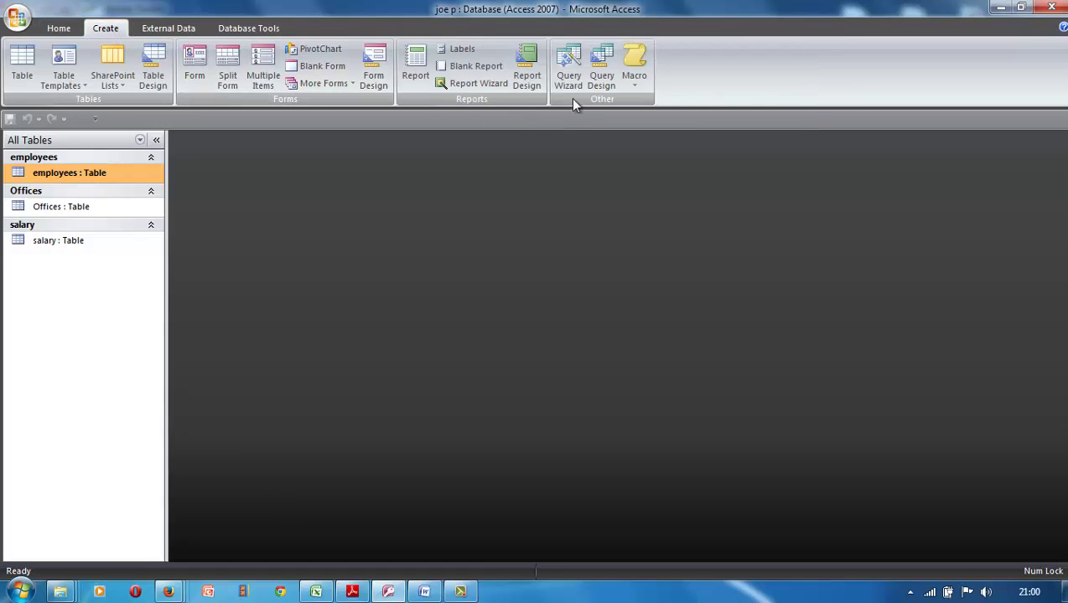
{"action": "left_click", "coordinate": [594, 79]}
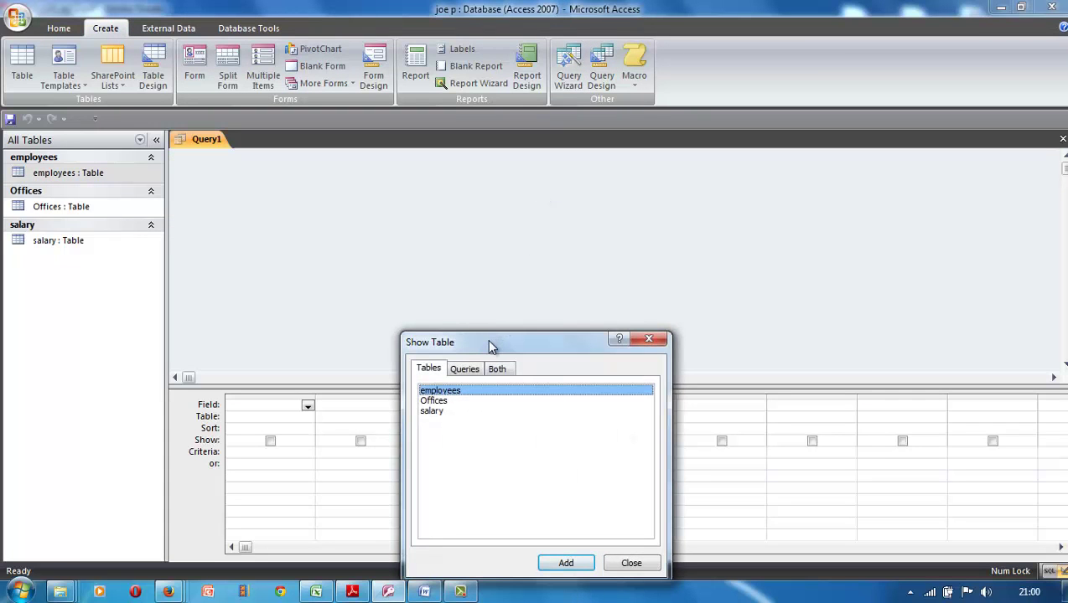
{"action": "left_click", "coordinate": [429, 411], "text": "shift"}
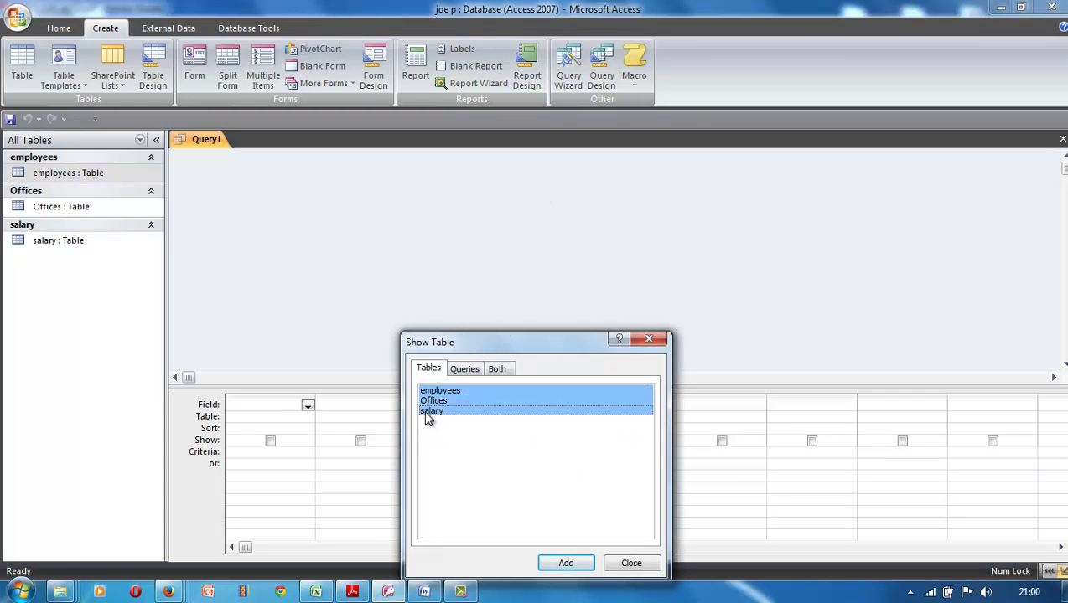
{"action": "left_click", "coordinate": [567, 563]}
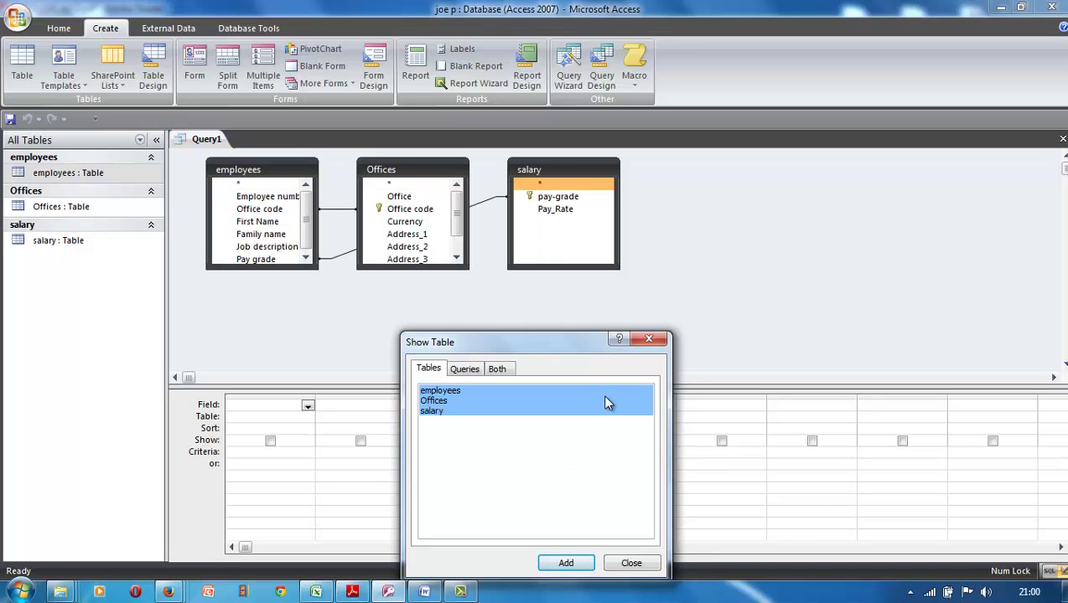
{"action": "left_click", "coordinate": [648, 339]}
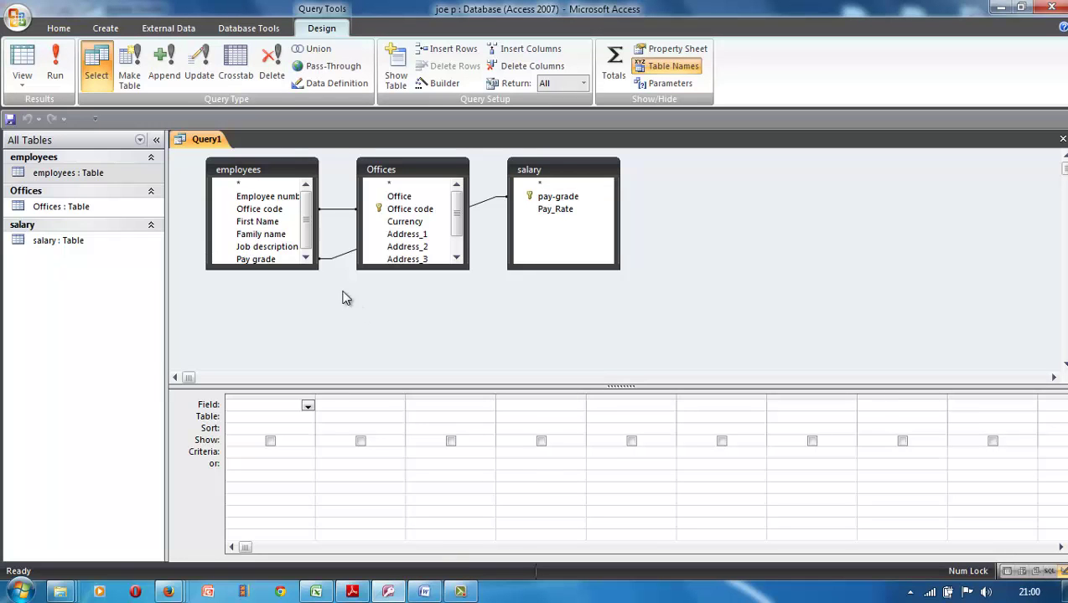
- Switch to the 9713_s14_qp_2.pdf exam paper in Adobe Reader and narrow its window so the query stays visible beside it
{"action": "scroll", "coordinate": [307, 243], "scroll_direction": "down", "scroll_amount": 1}
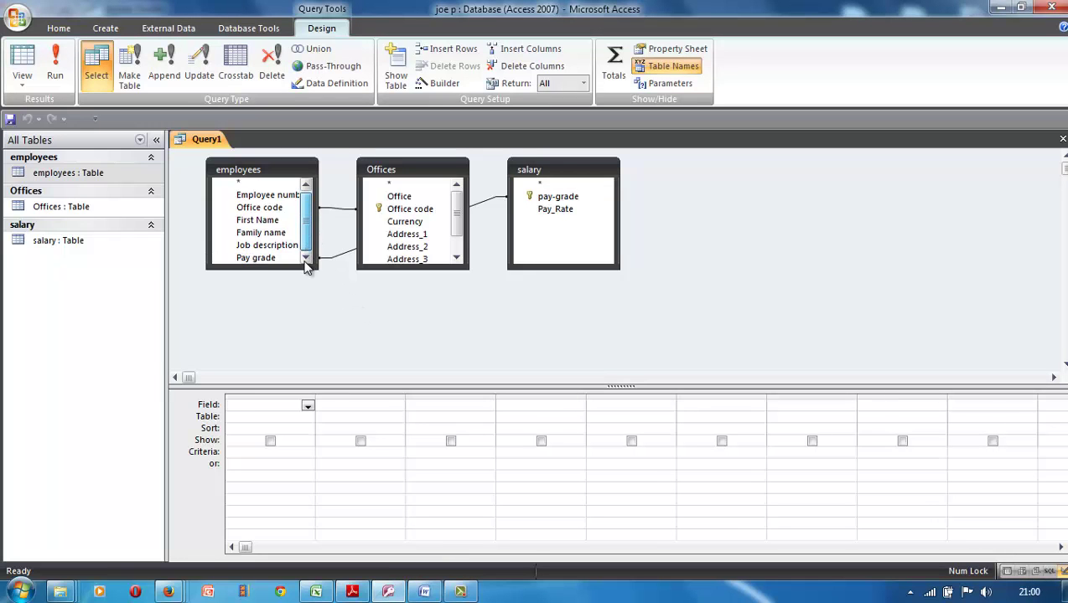
{"action": "left_click", "coordinate": [356, 593]}
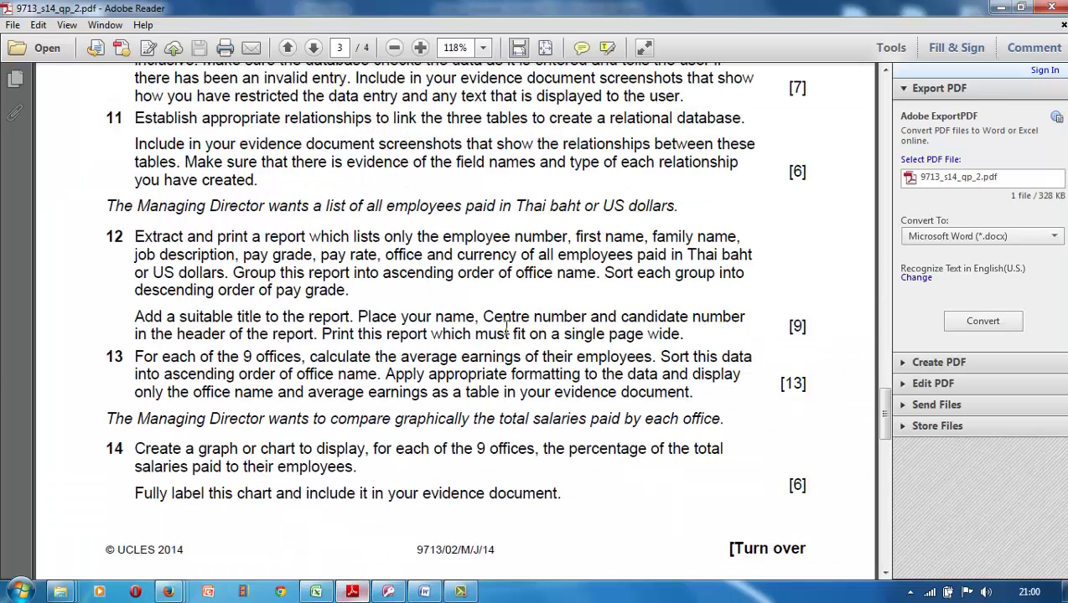
{"action": "left_click", "coordinate": [1020, 10]}
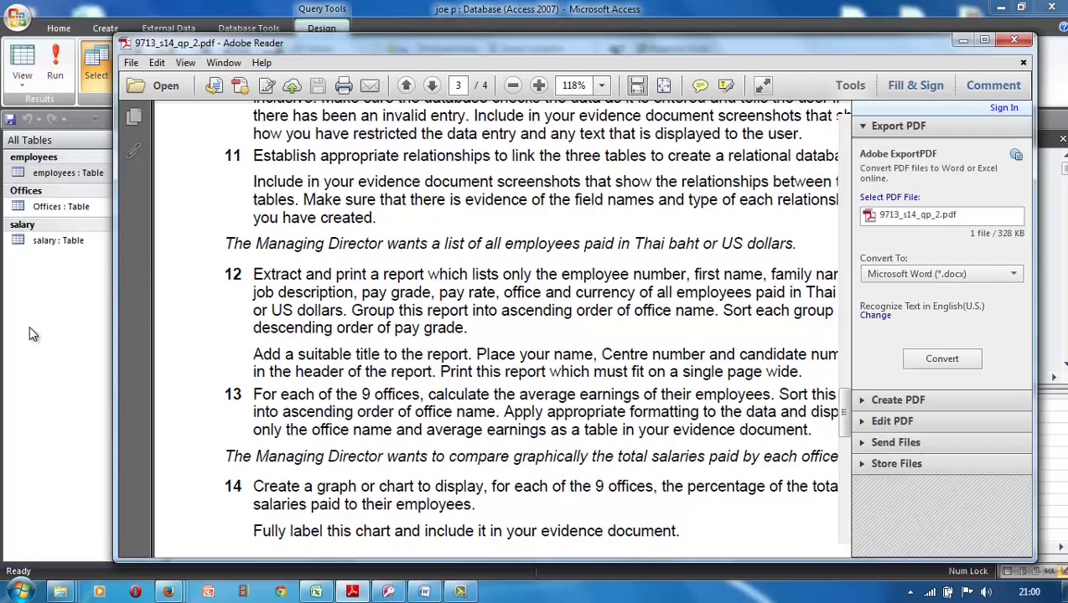
{"action": "left_click_drag", "start_coordinate": [114, 333], "coordinate": [116, 334]}
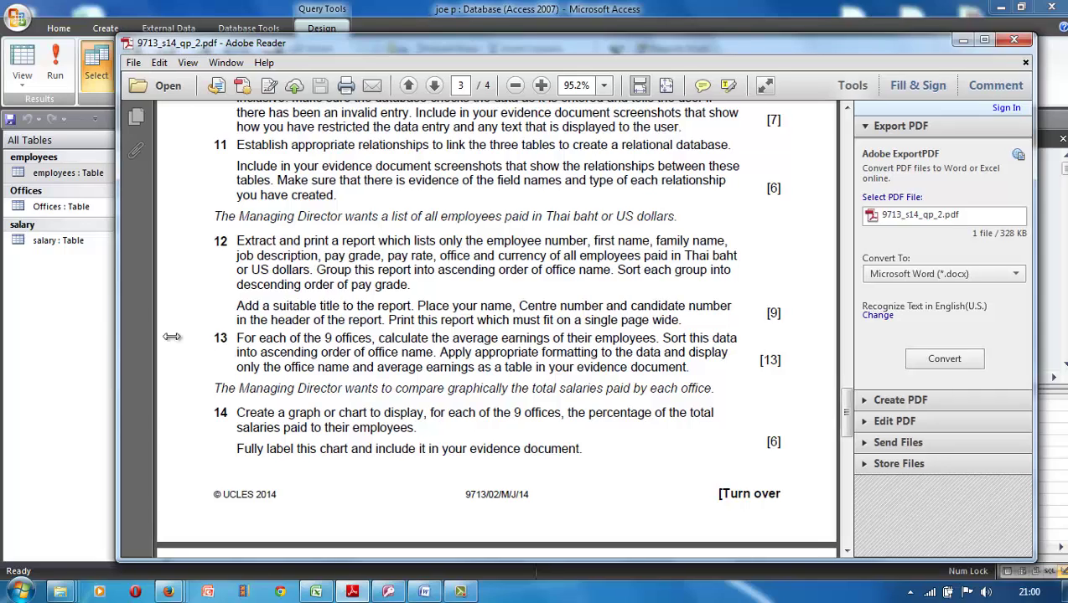
{"action": "left_click_drag", "start_coordinate": [264, 346], "coordinate": [399, 338]}
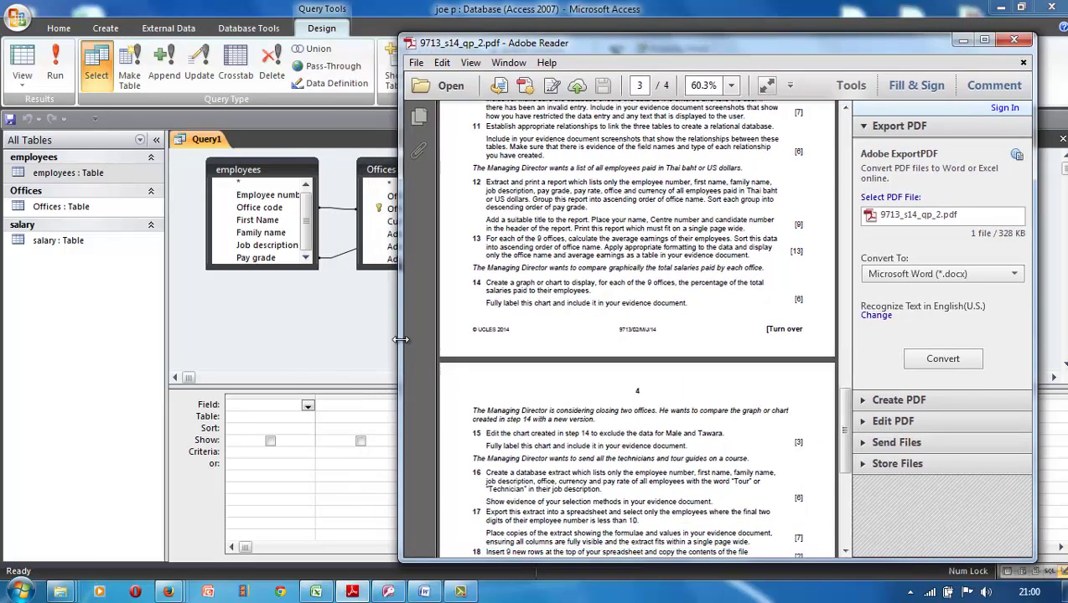
- Restore the Access window beside the PDF and add Employee number, First Name and Family name from the employees table to the query
{"action": "left_click", "coordinate": [245, 200]}
{"action": "double_click", "coordinate": [245, 200]}
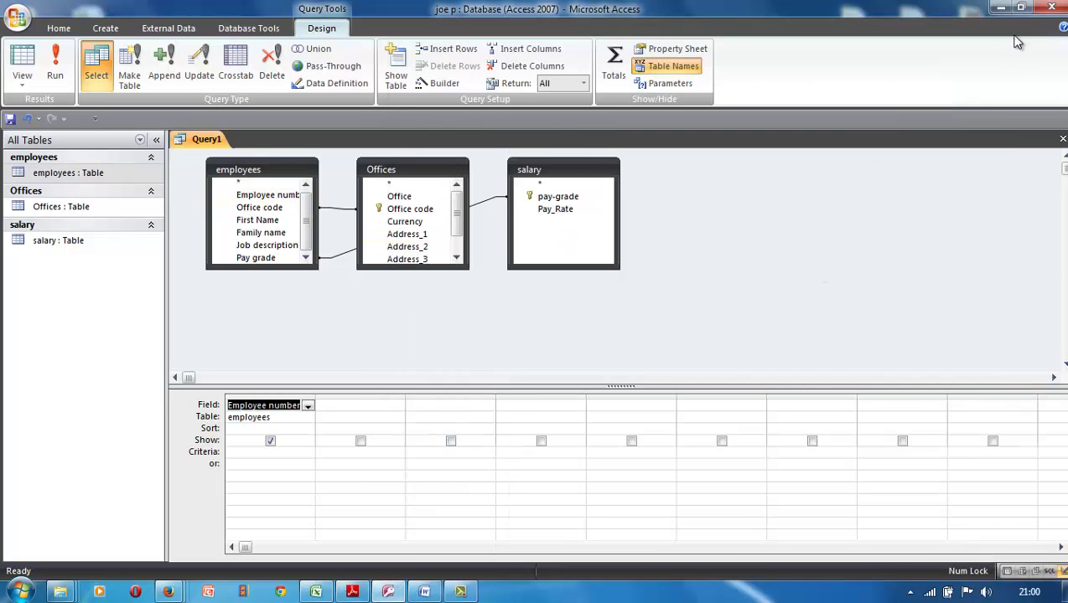
{"action": "left_click", "coordinate": [1020, 7]}
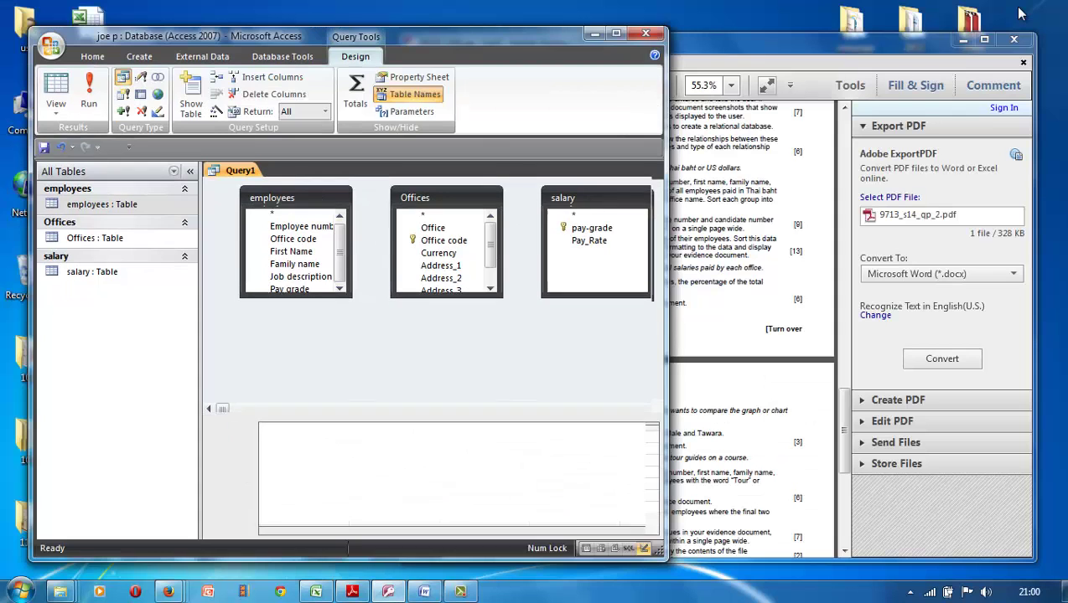
{"action": "left_click", "coordinate": [846, 42]}
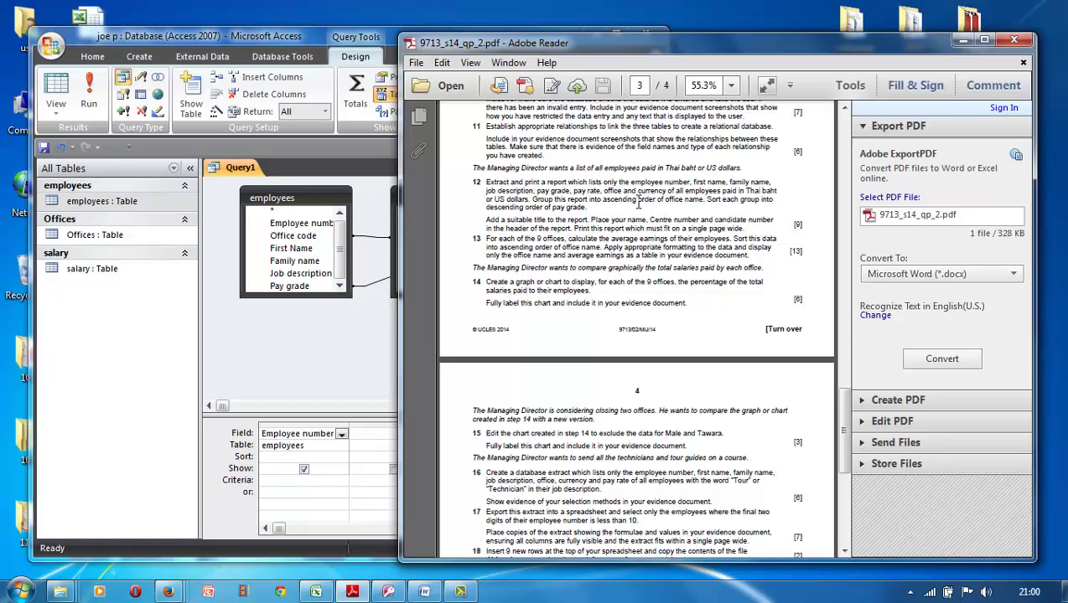
{"action": "double_click", "coordinate": [314, 249]}
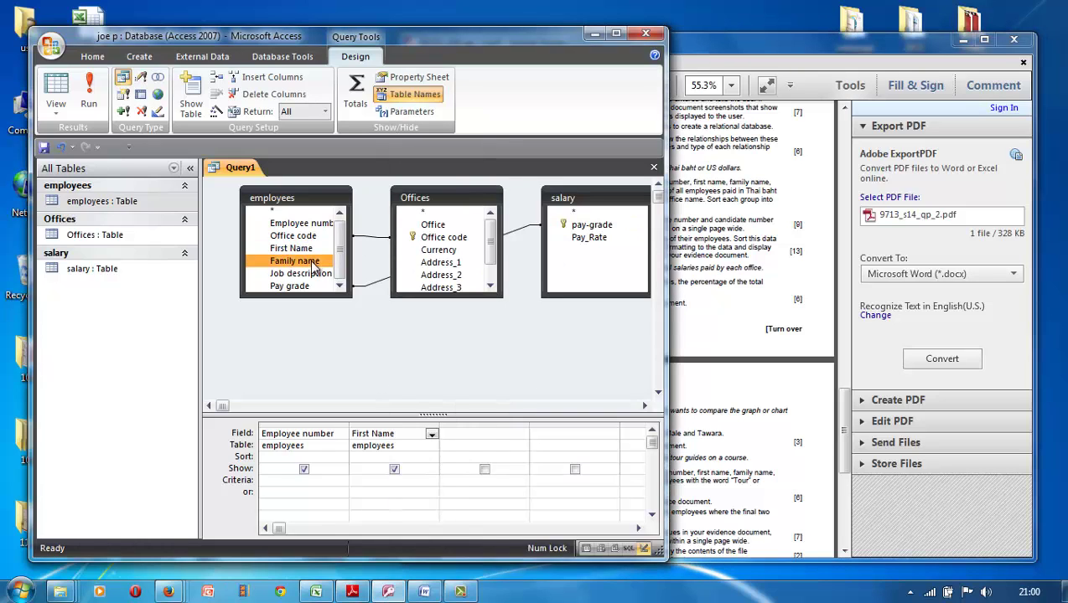
{"action": "double_click", "coordinate": [316, 261]}
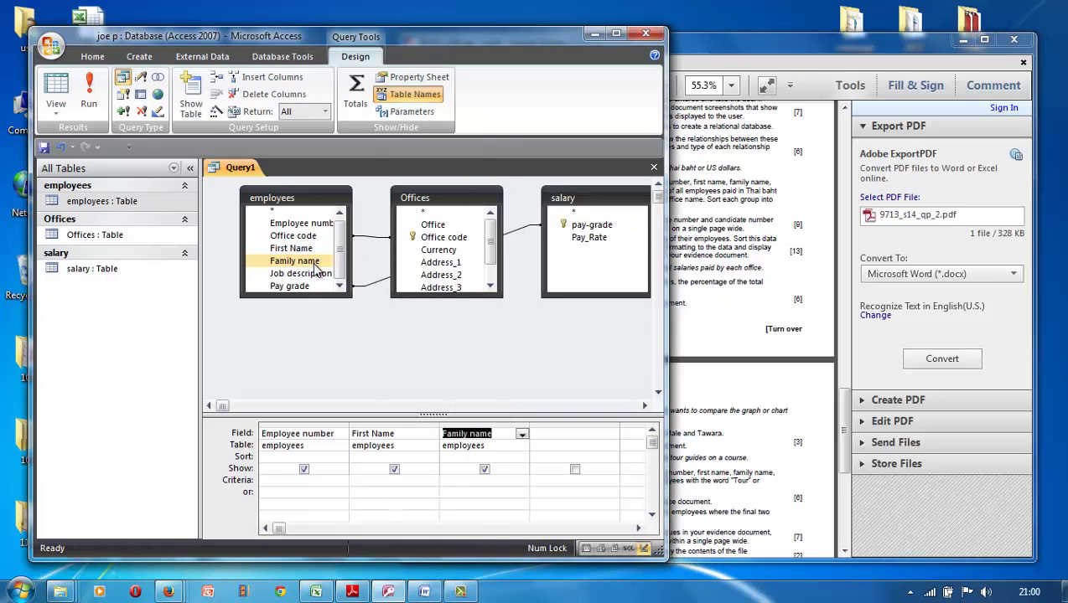
- Check question 12 and add the Job description and Pay grade fields from the employees table to the query
{"action": "left_click", "coordinate": [709, 332]}
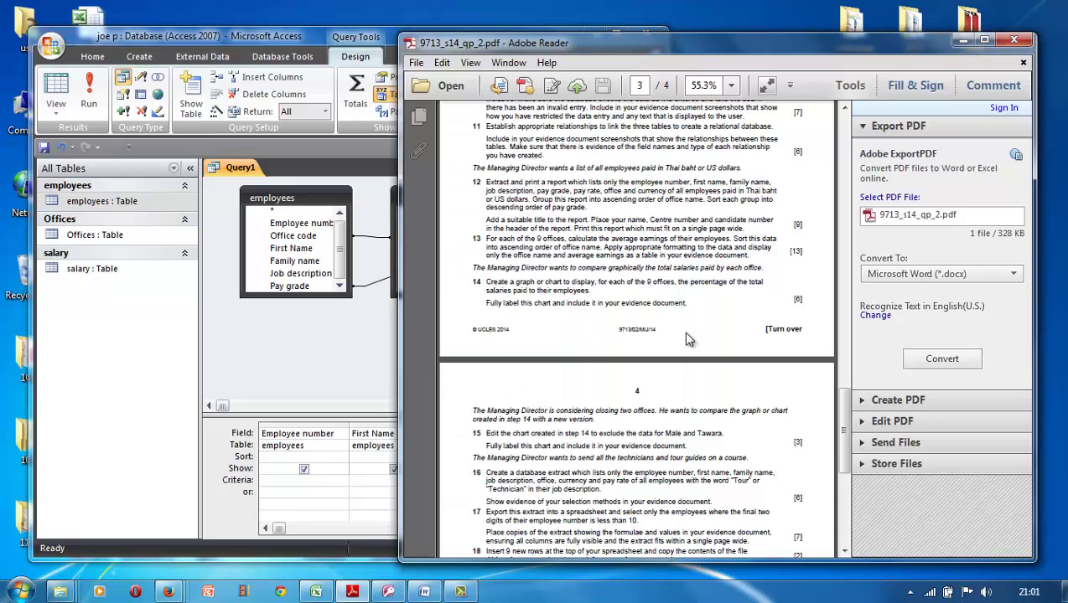
{"action": "left_click", "coordinate": [329, 279]}
{"action": "double_click", "coordinate": [327, 274]}
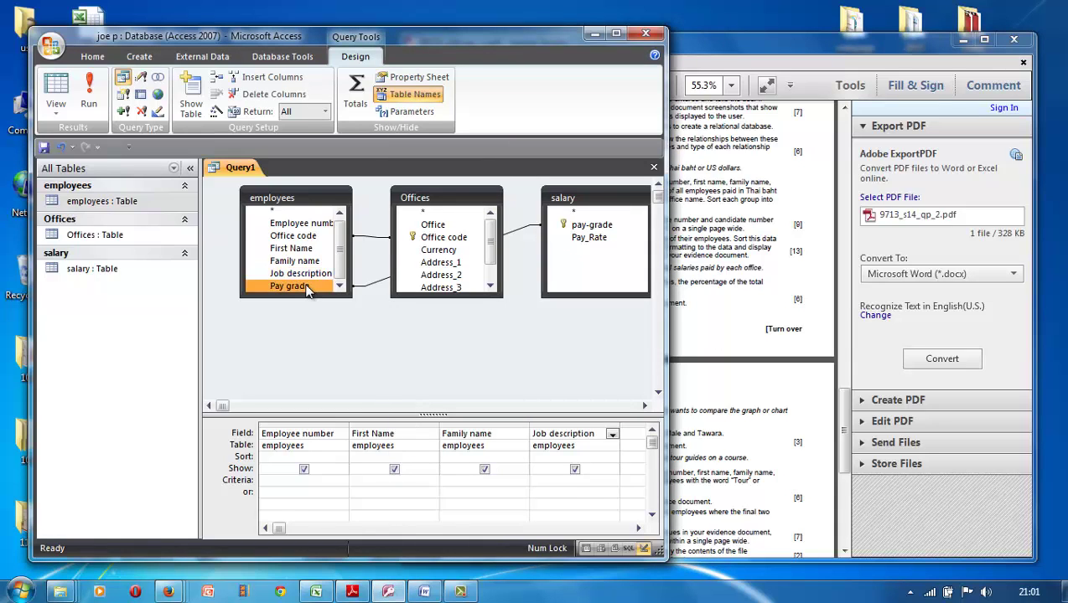
{"action": "double_click", "coordinate": [307, 286]}
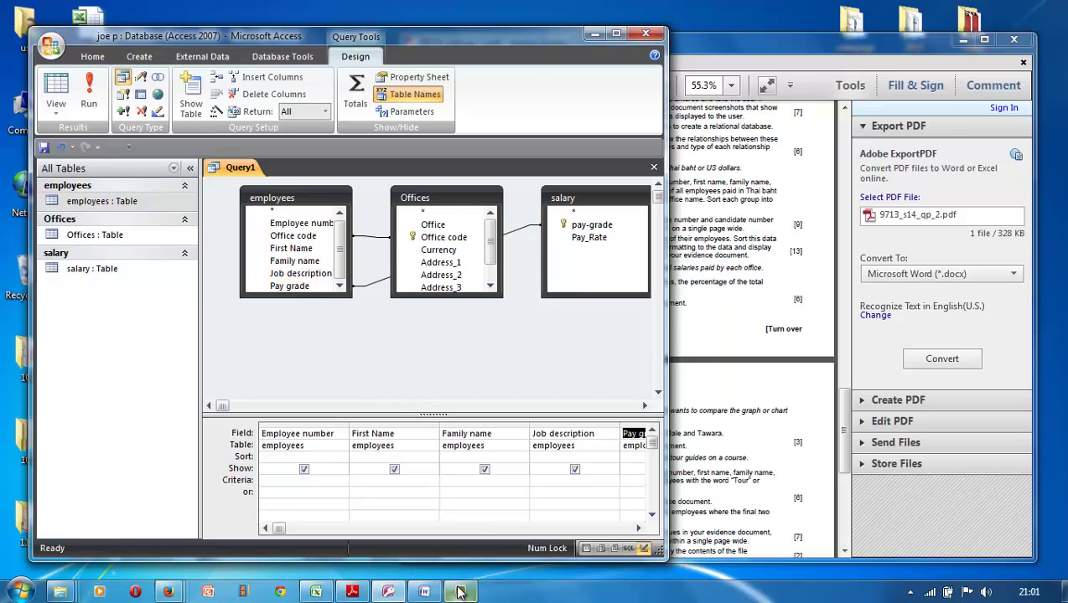
- Add the Office and Currency fields from the Offices table and Pay_Rate from the salary table to the query
{"action": "left_click", "coordinate": [751, 343]}
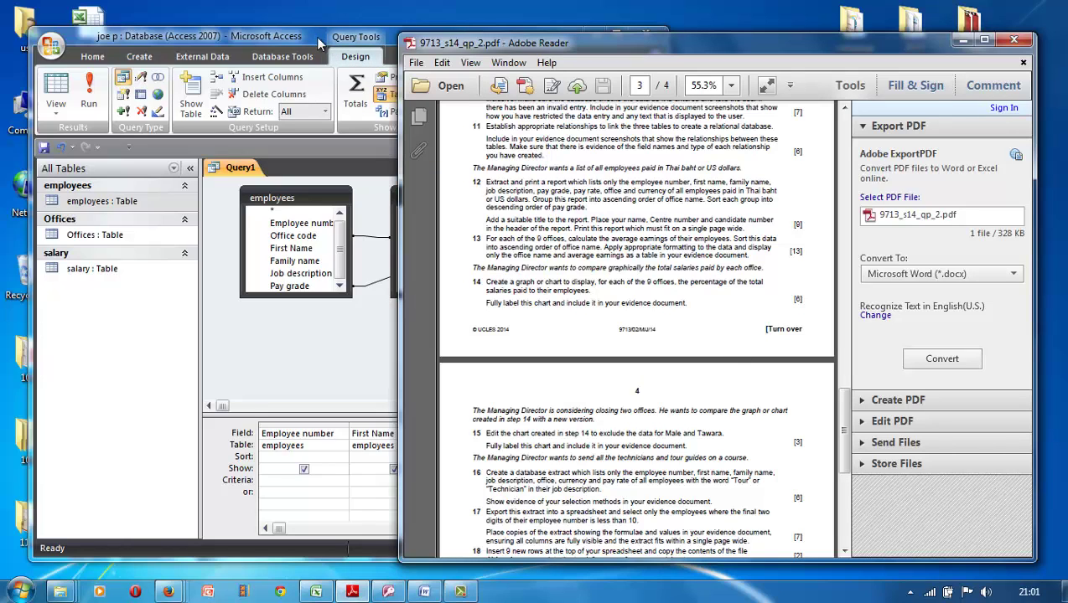
{"action": "left_click", "coordinate": [390, 44]}
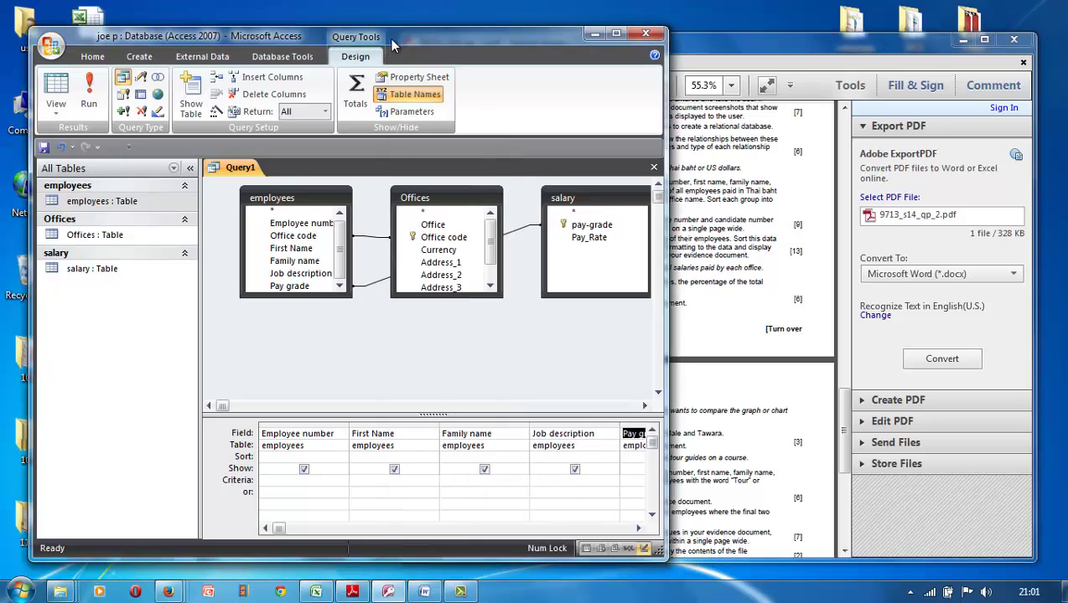
{"action": "left_click_drag", "start_coordinate": [390, 44], "coordinate": [349, 51]}
{"action": "left_click", "coordinate": [392, 233]}
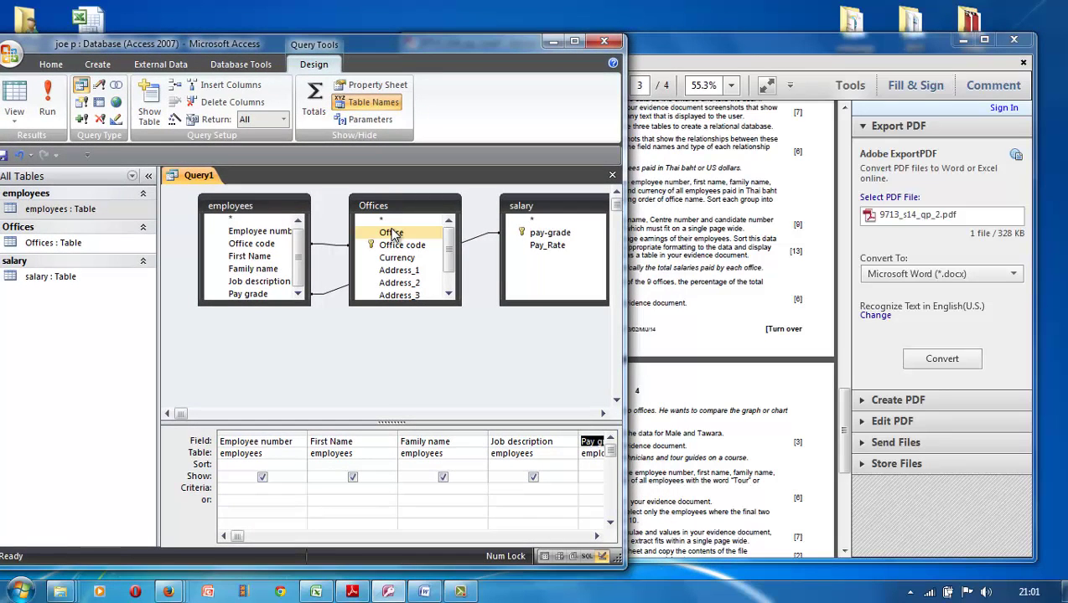
{"action": "left_click", "coordinate": [394, 245]}
{"action": "left_click", "coordinate": [397, 258]}
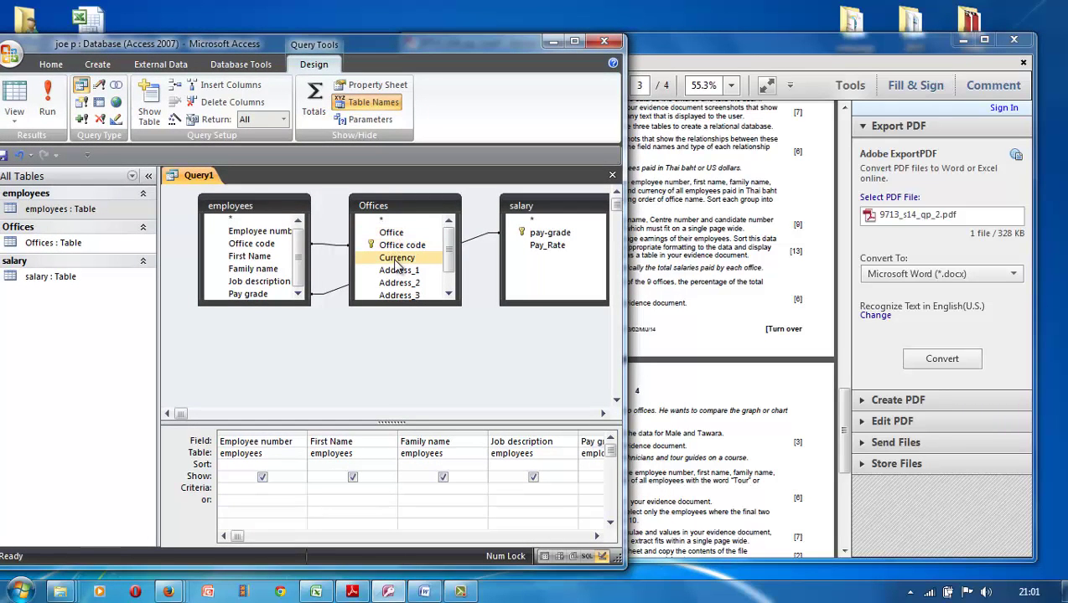
{"action": "left_click", "coordinate": [719, 317]}
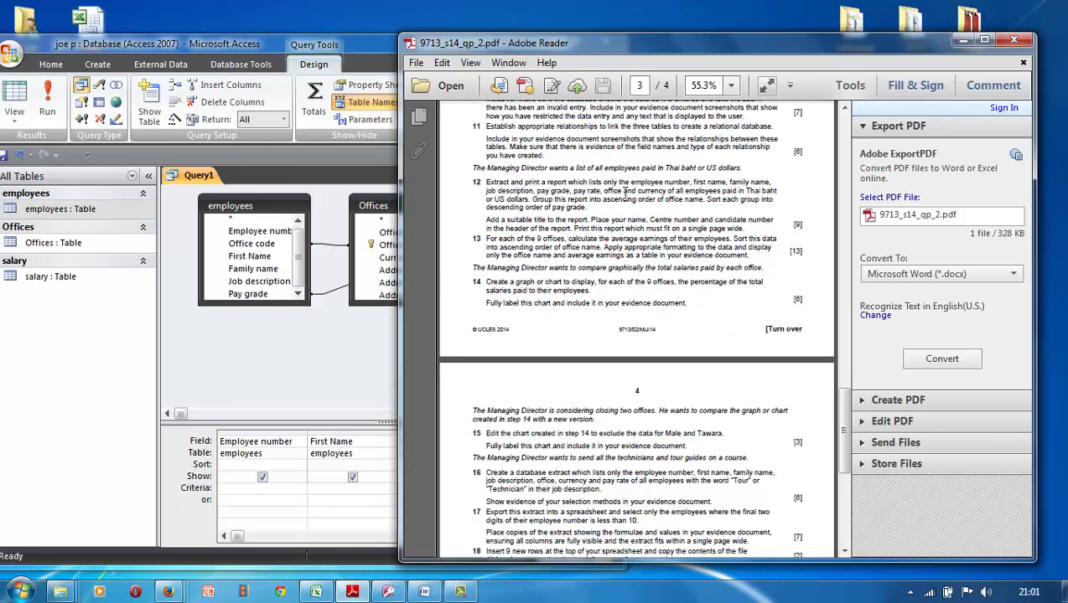
{"action": "left_click", "coordinate": [393, 342]}
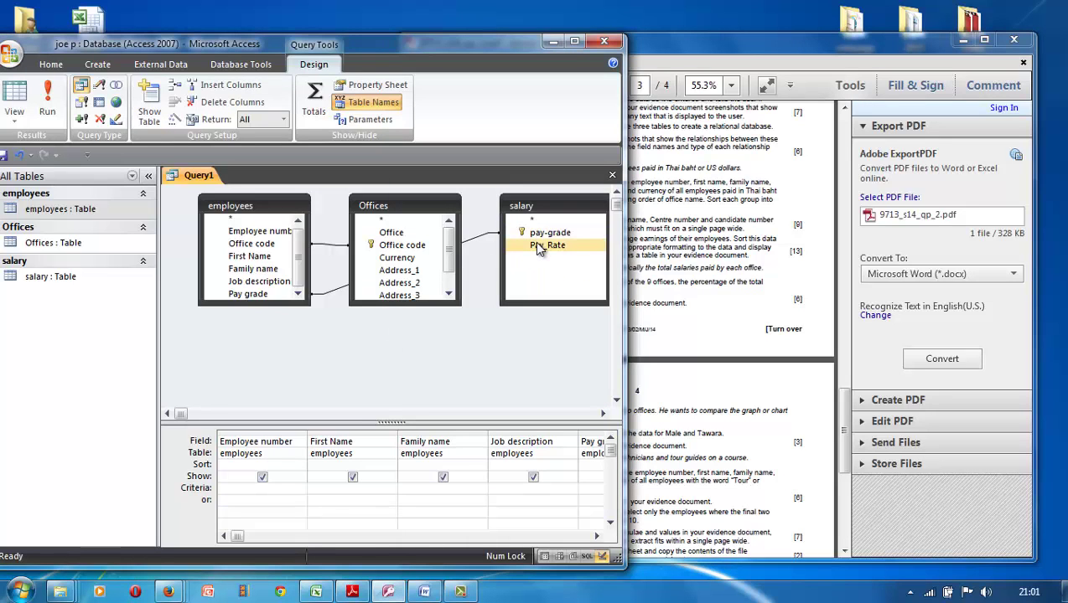
- Reread the exam question and open the employees and salary tables to examine their records for currency values
{"action": "left_click", "coordinate": [724, 323]}
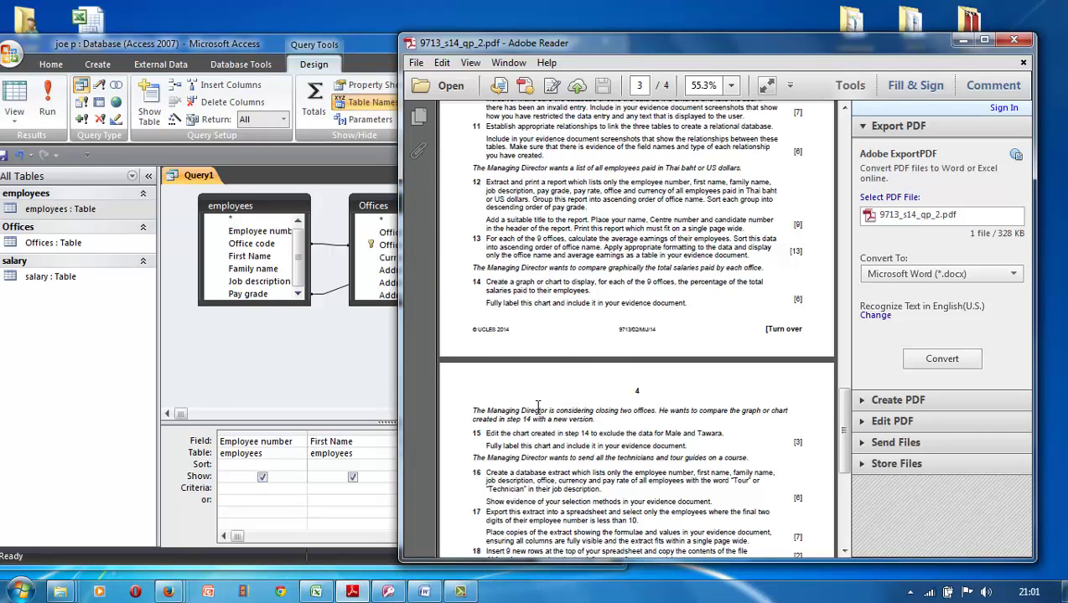
{"action": "left_click", "coordinate": [382, 385]}
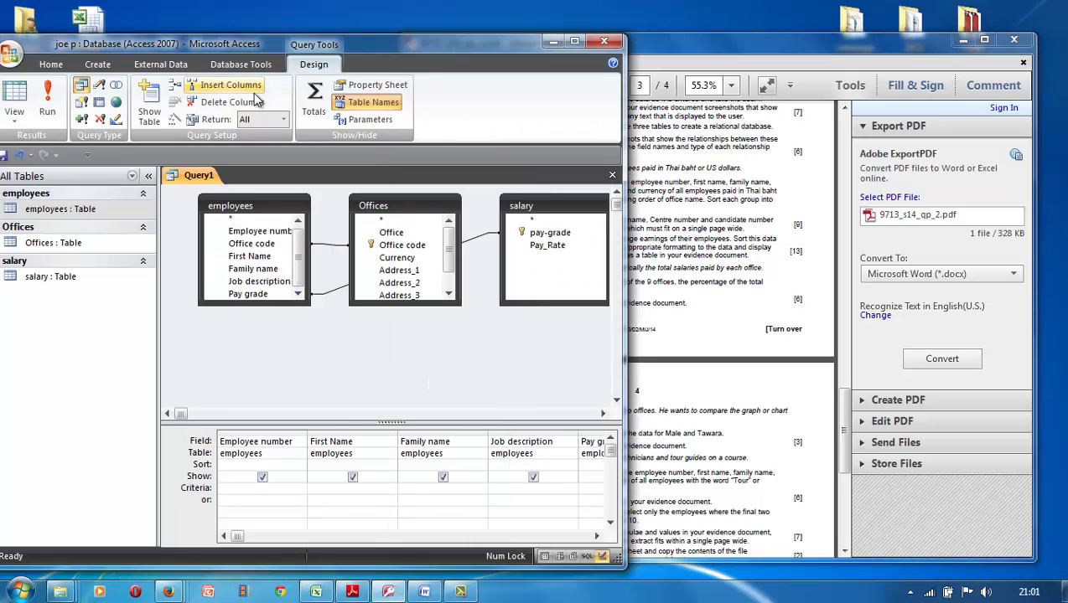
{"action": "left_click_drag", "start_coordinate": [364, 46], "coordinate": [442, 57]}
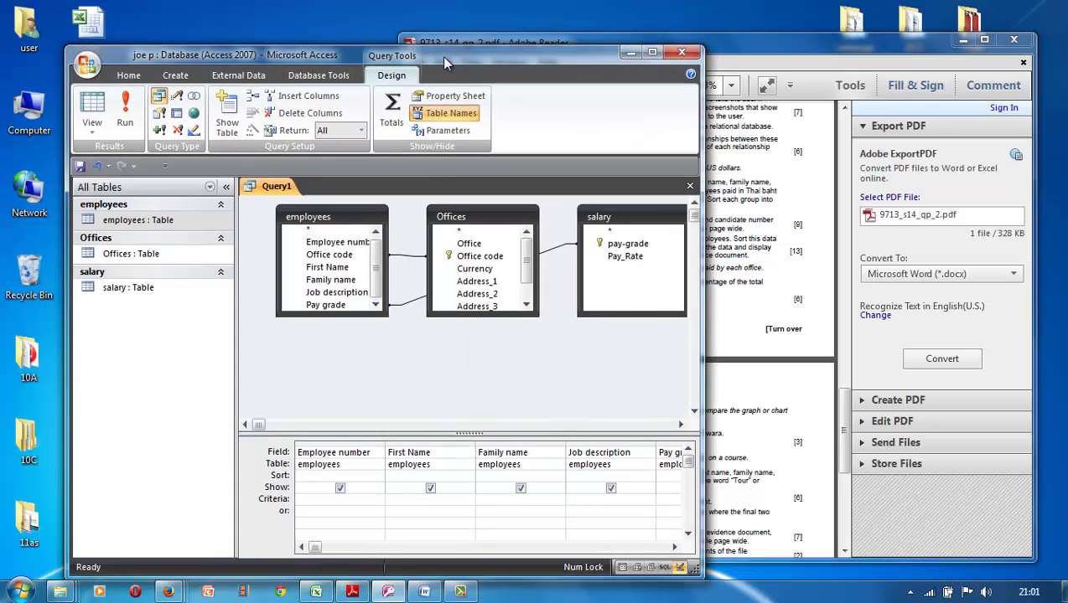
{"action": "double_click", "coordinate": [182, 222]}
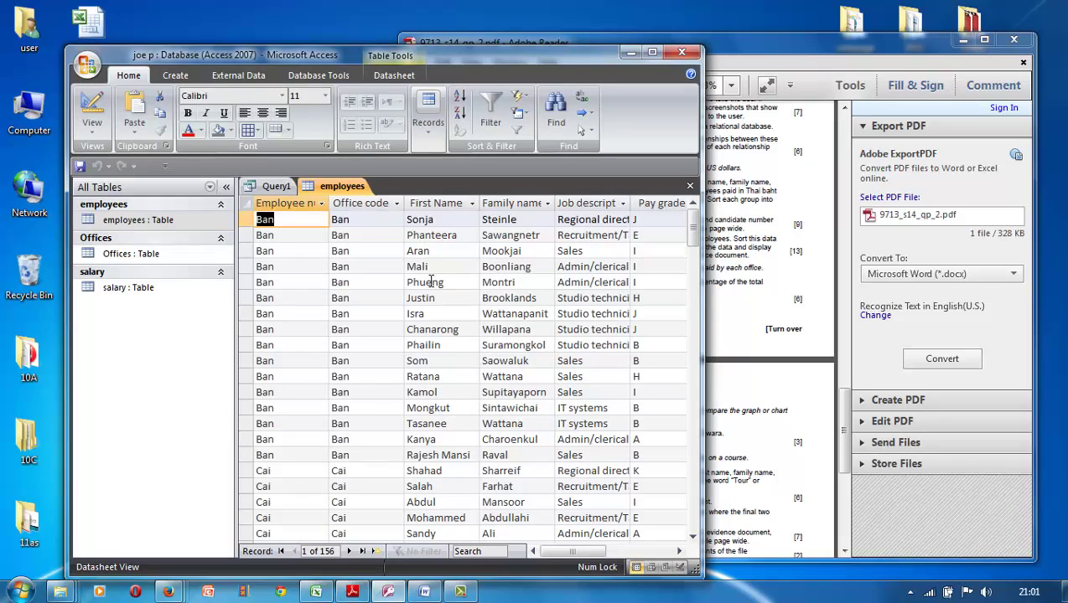
{"action": "double_click", "coordinate": [166, 288]}
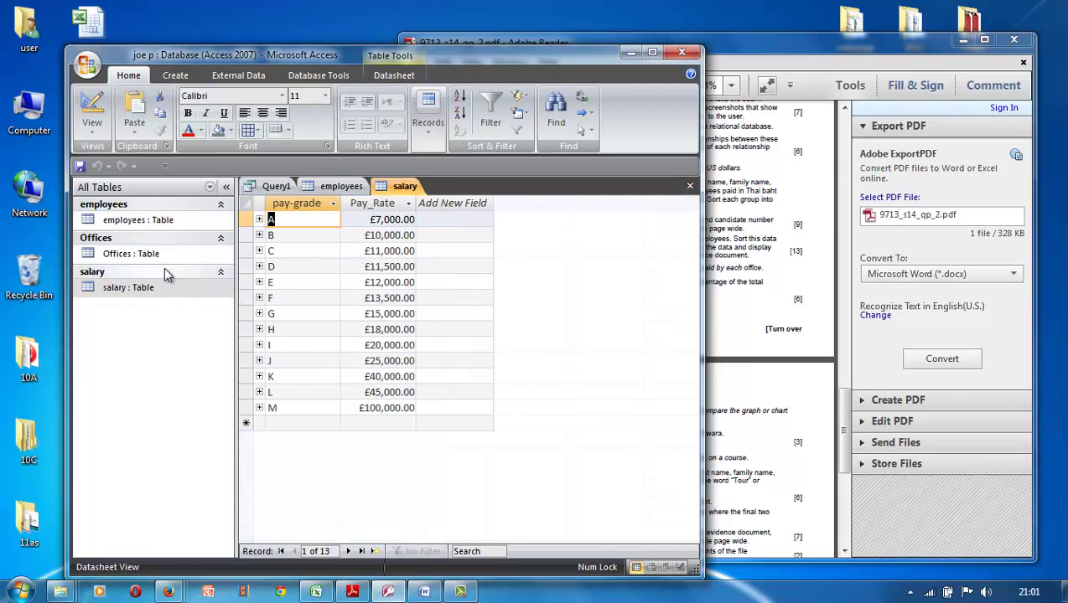
{"action": "double_click", "coordinate": [162, 221]}
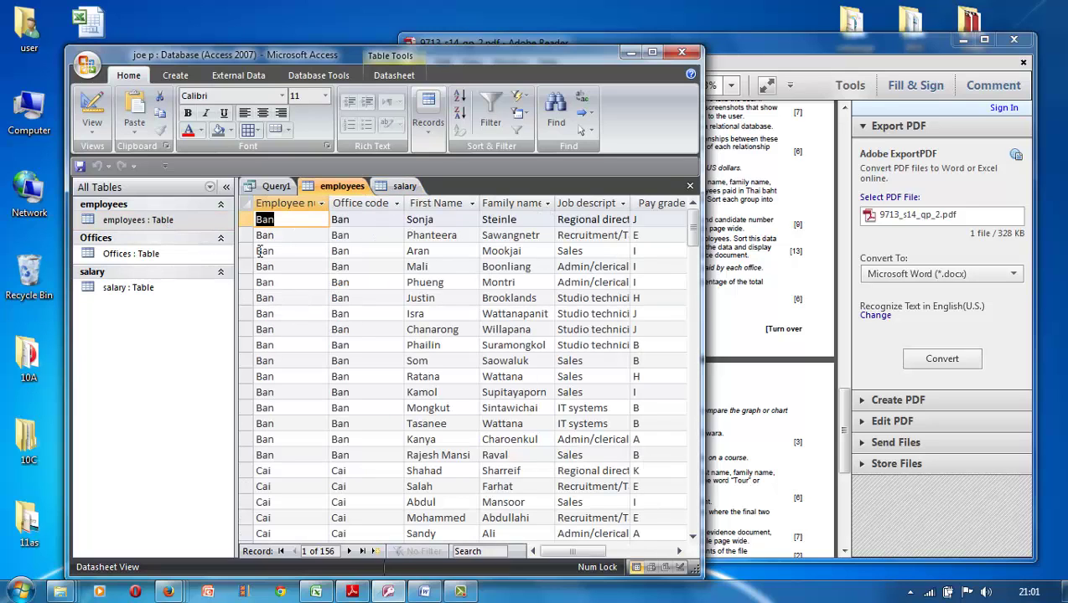
- Open the Offices table and copy the Bangkok office's currency value, "Thai baht"
{"action": "left_click", "coordinate": [167, 256]}
{"action": "double_click", "coordinate": [166, 255]}
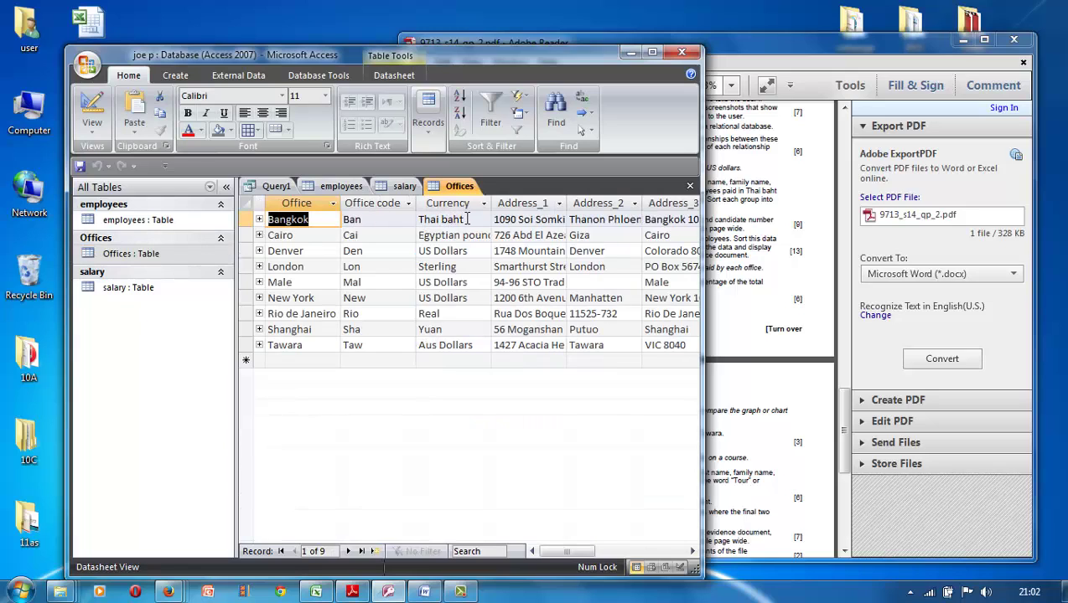
{"action": "left_click_drag", "start_coordinate": [467, 218], "coordinate": [419, 220]}
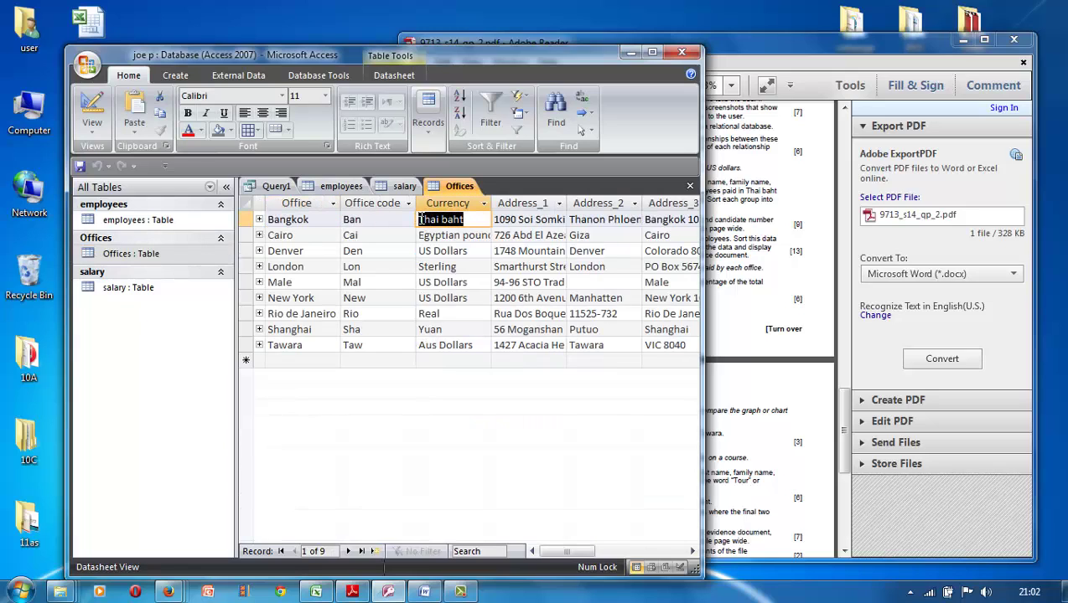
{"action": "right_click", "coordinate": [431, 219]}
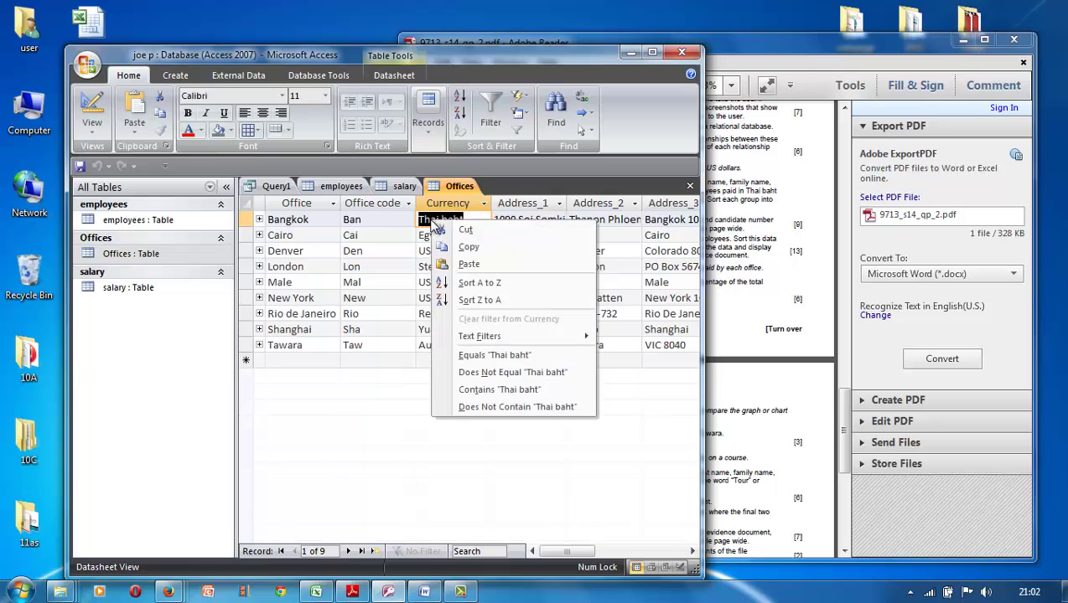
{"action": "left_click", "coordinate": [452, 247]}
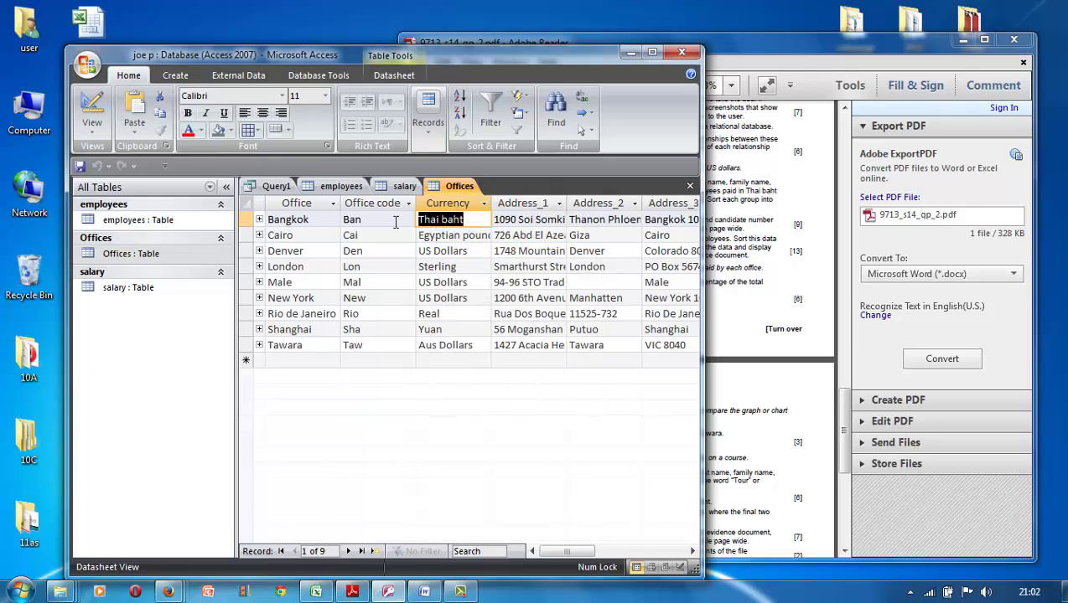
- Set the Currency field's criteria in the query to Thai baht or US dollars
{"action": "left_click", "coordinate": [274, 186]}
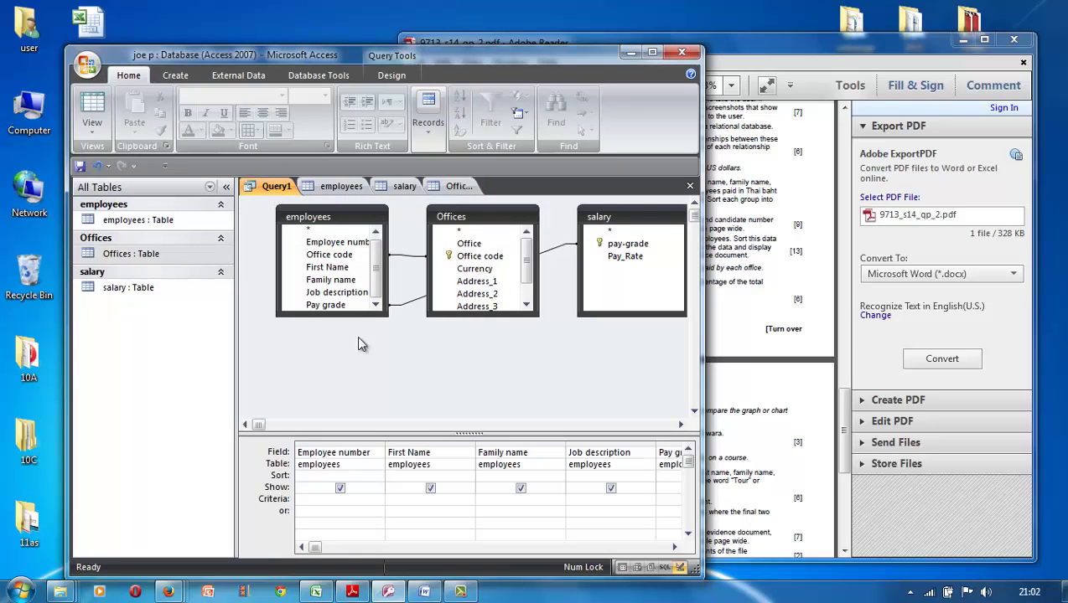
{"action": "left_click", "coordinate": [674, 547]}
{"action": "left_click", "coordinate": [673, 546]}
{"action": "left_click", "coordinate": [674, 546]}
{"action": "left_click", "coordinate": [674, 546]}
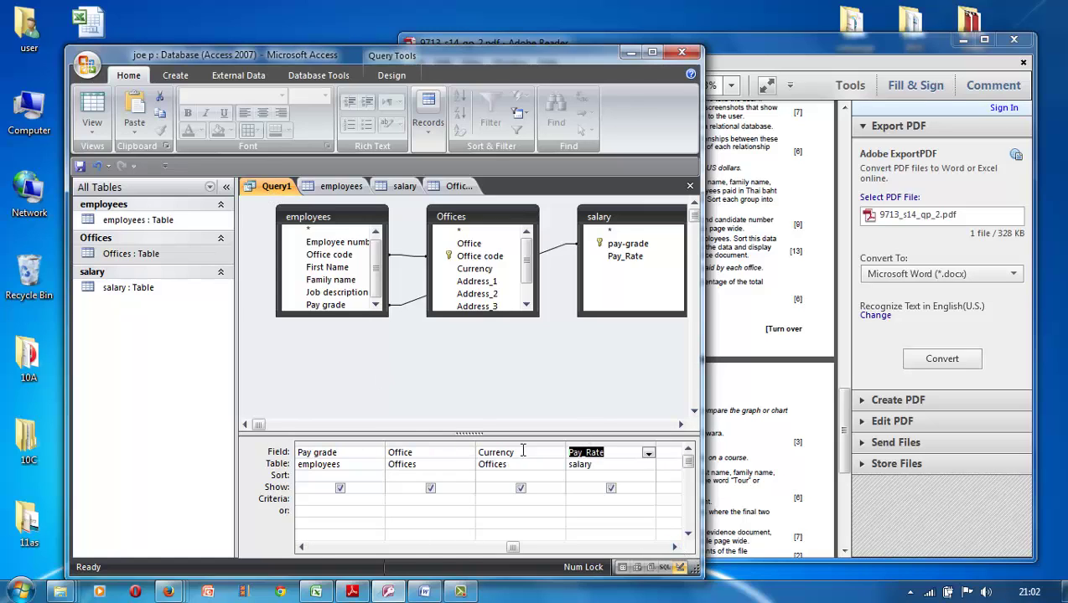
{"action": "left_click", "coordinate": [491, 497]}
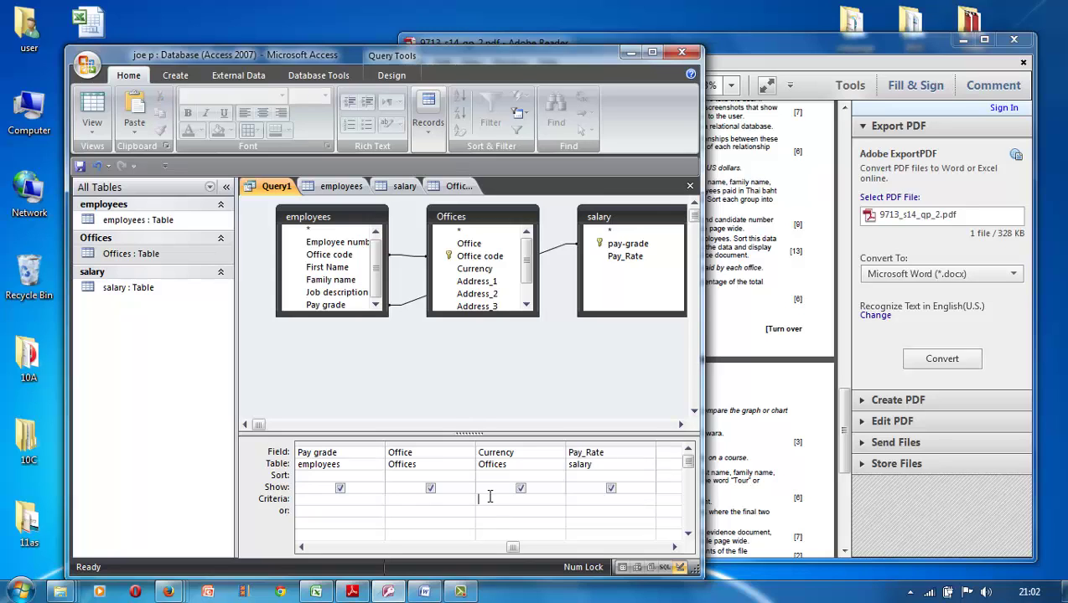
{"action": "type", "text": "Thai baht"}
{"action": "type", "text": "or US dollar"}
{"action": "type", "text": "s"}
- Check question 12's ordering requirement and sort the query's Office field in ascending order
{"action": "left_click", "coordinate": [746, 333]}
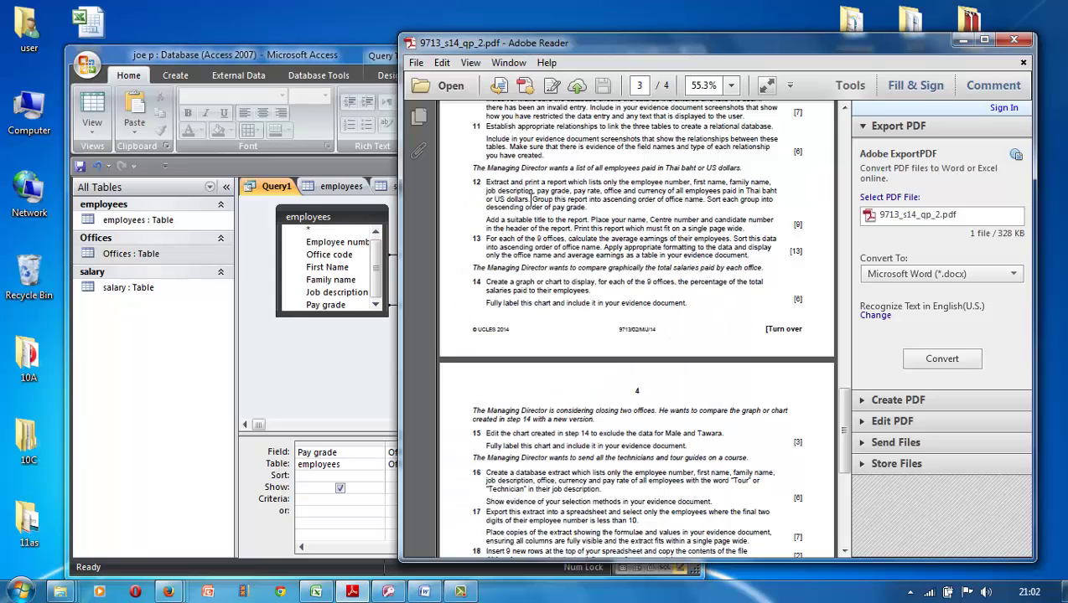
{"action": "left_click_drag", "start_coordinate": [603, 199], "coordinate": [685, 204]}
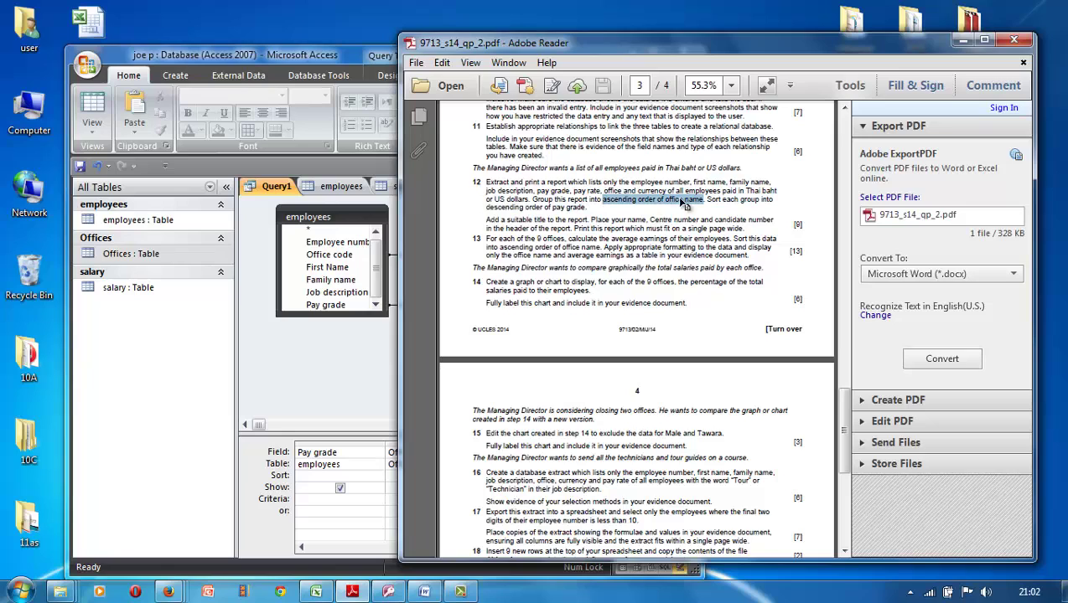
{"action": "left_click", "coordinate": [345, 367]}
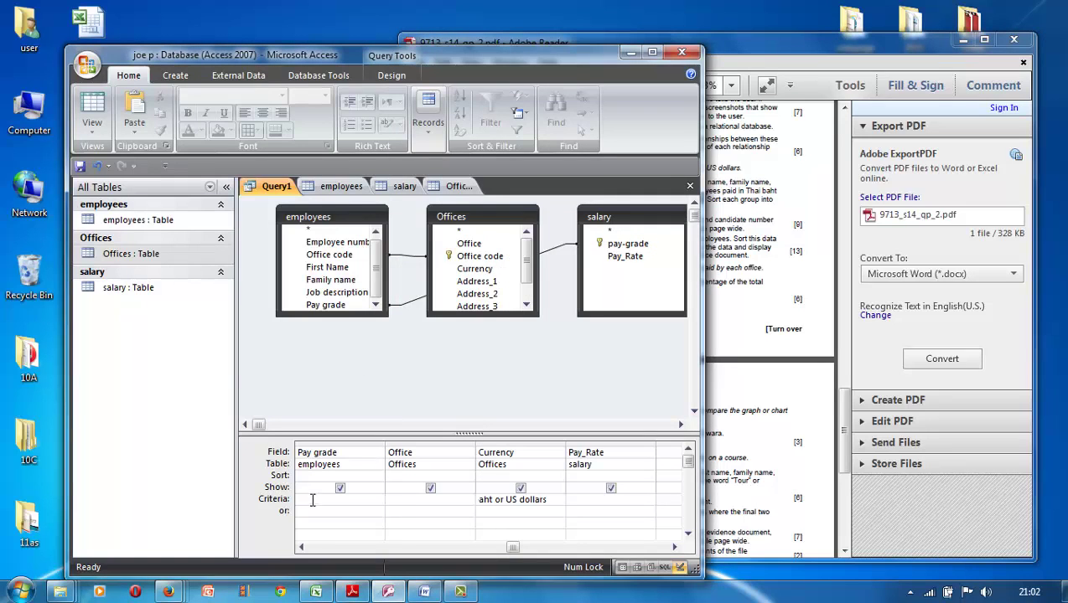
{"action": "left_click", "coordinate": [438, 474]}
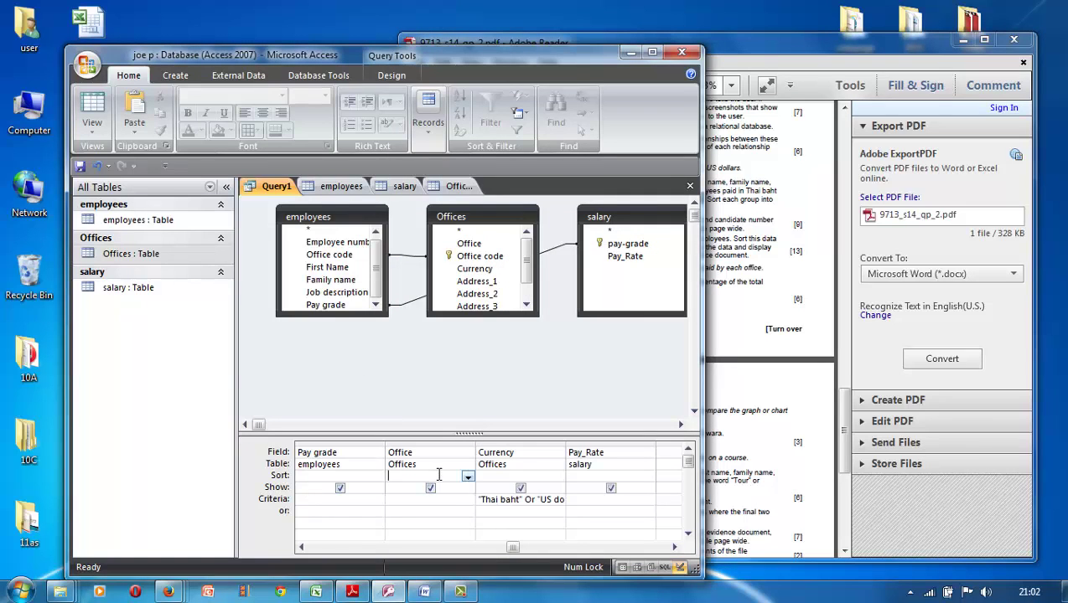
{"action": "left_click", "coordinate": [467, 477]}
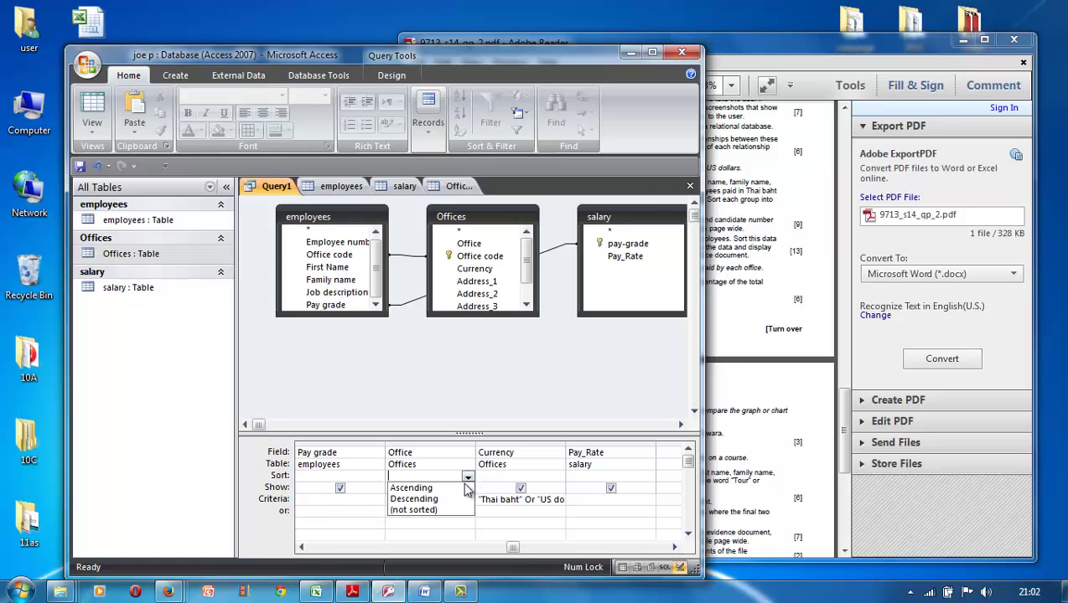
{"action": "left_click", "coordinate": [459, 488]}
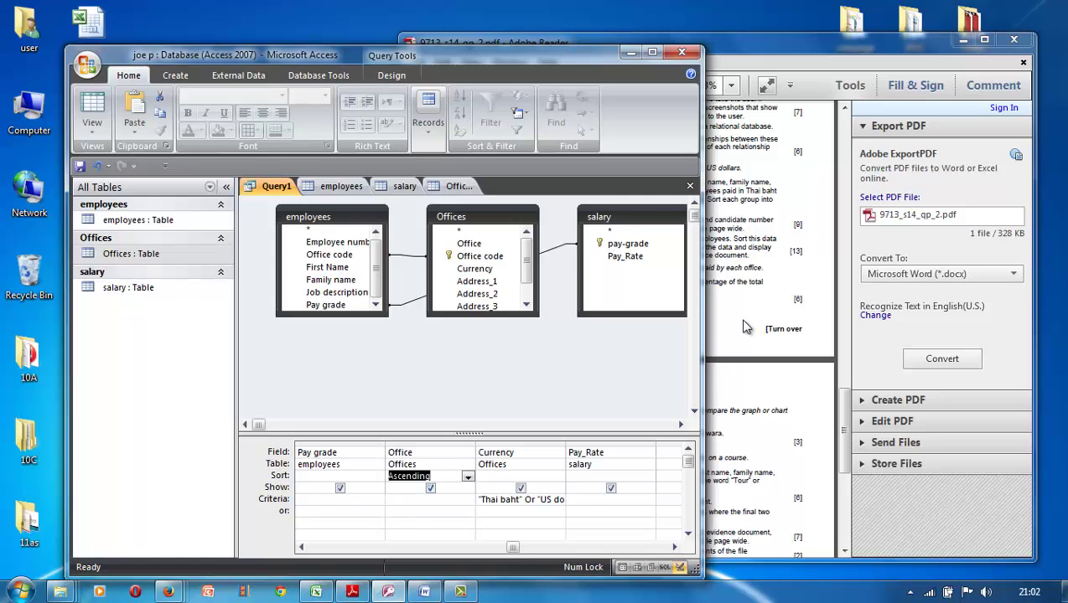
- Reread how question 12 wants each group sorted, then run the query and examine the office, currency and pay rate of its records
{"action": "left_click", "coordinate": [746, 327]}
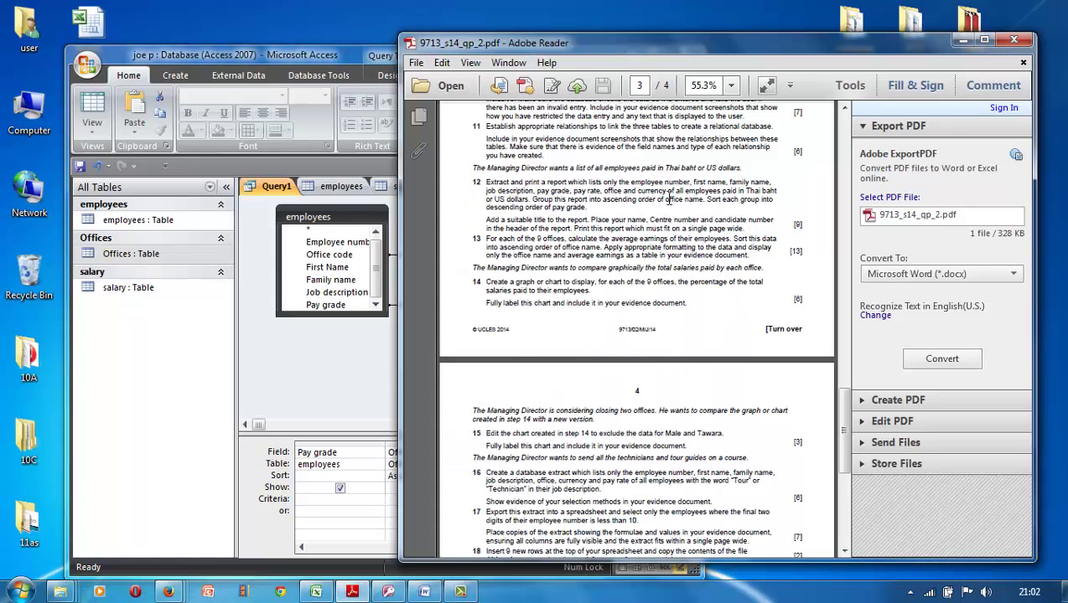
{"action": "left_click_drag", "start_coordinate": [707, 199], "coordinate": [748, 206]}
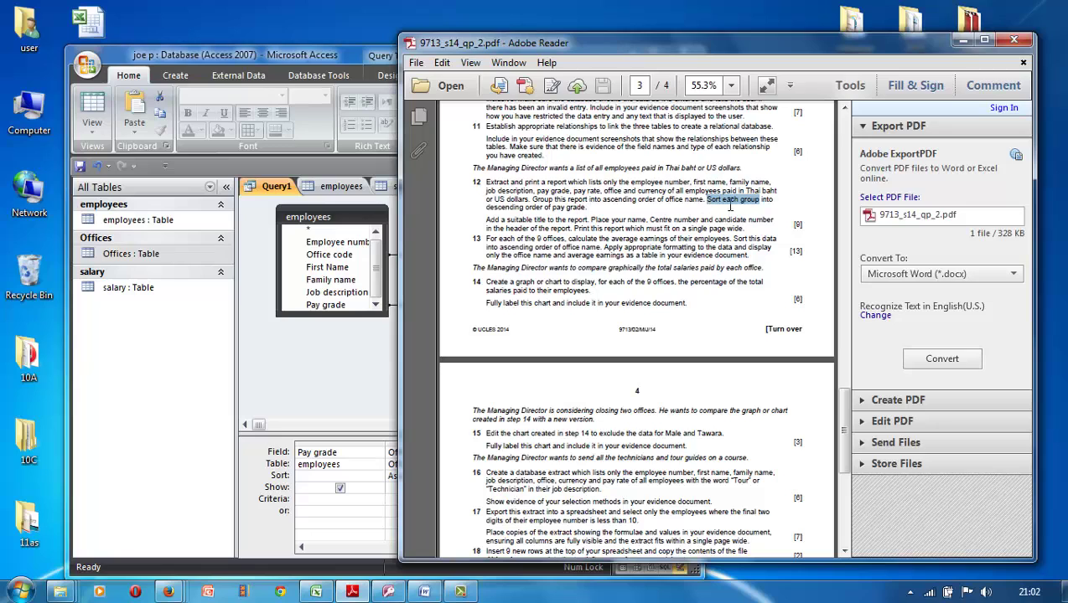
{"action": "left_click", "coordinate": [355, 371]}
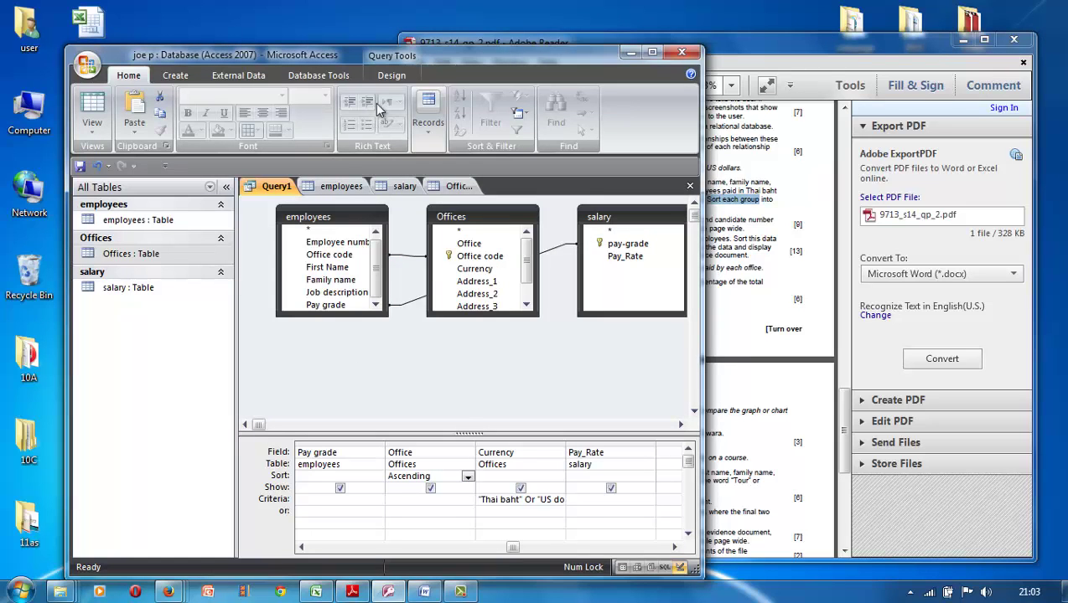
{"action": "left_click", "coordinate": [389, 75]}
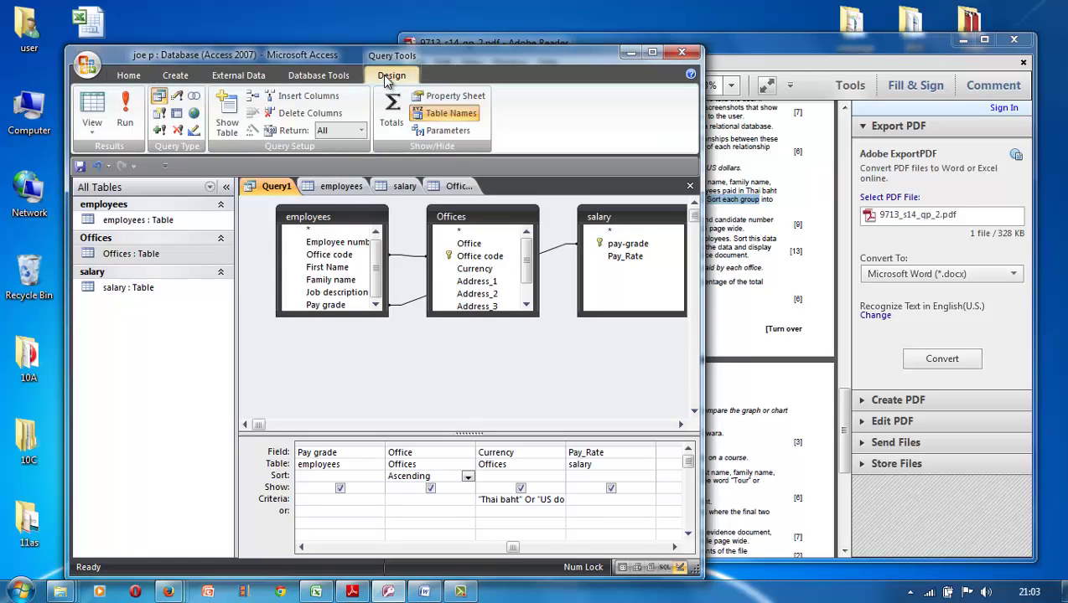
{"action": "left_click", "coordinate": [127, 113]}
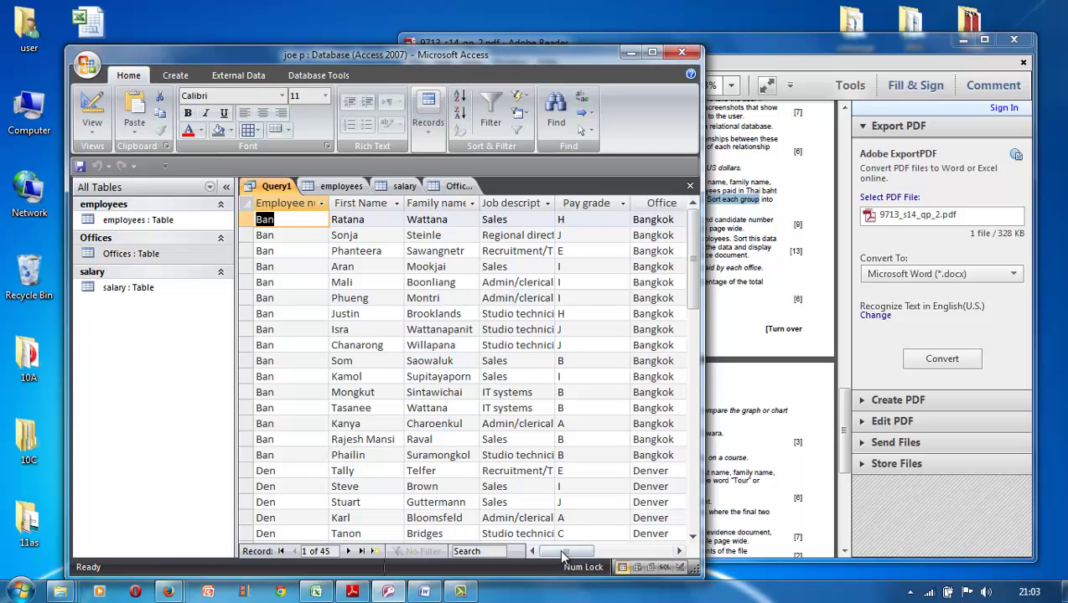
{"action": "left_click_drag", "start_coordinate": [566, 551], "coordinate": [600, 570]}
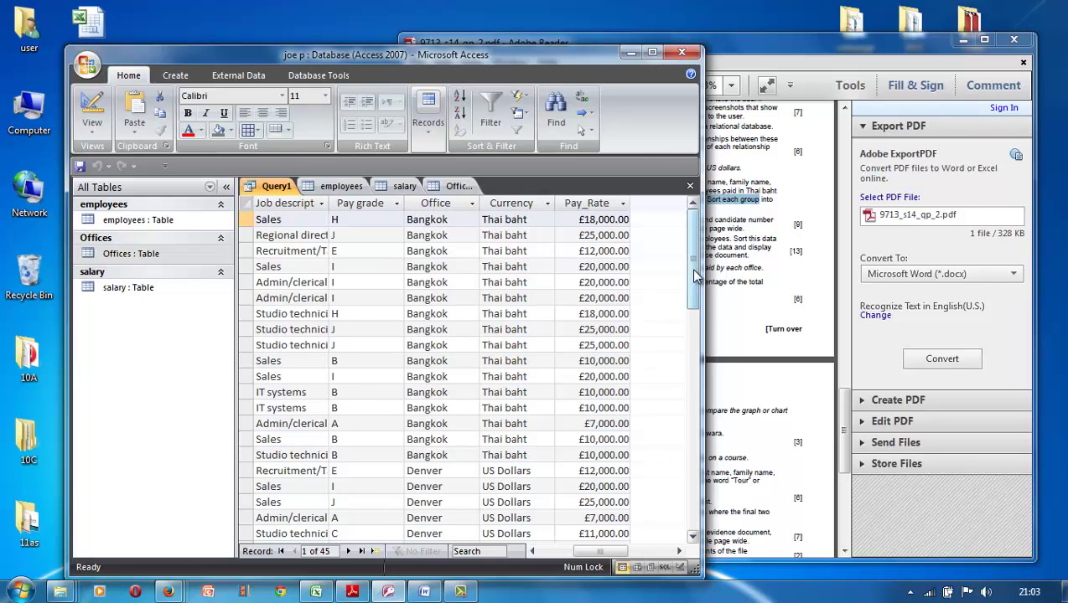
{"action": "left_click_drag", "start_coordinate": [695, 269], "coordinate": [682, 417]}
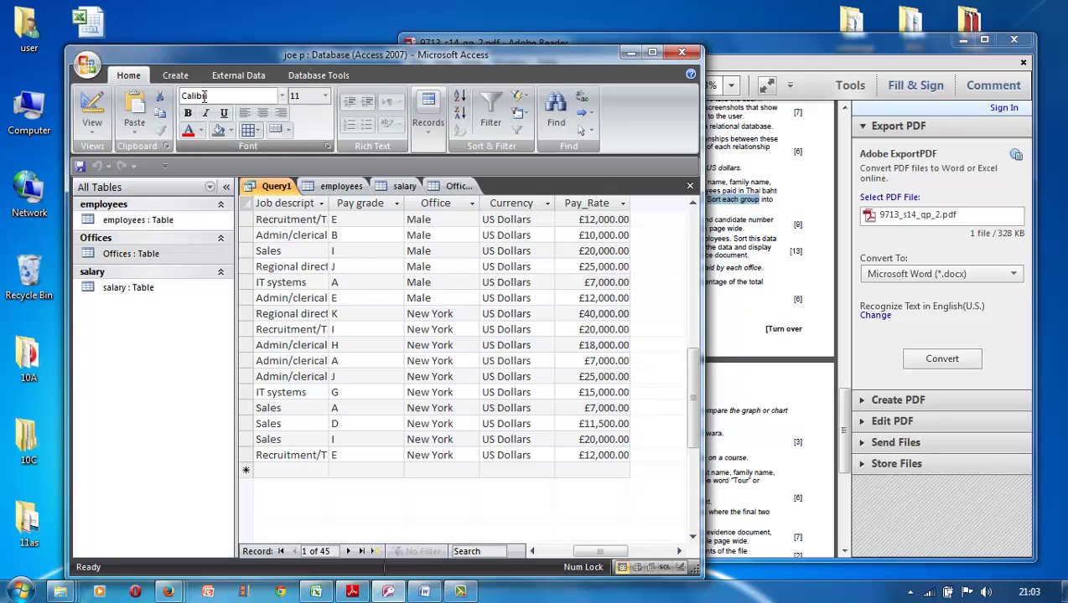
- Start a Report Wizard report based on the query, saving the query as "tb and us dollars"
{"action": "left_click", "coordinate": [183, 80]}
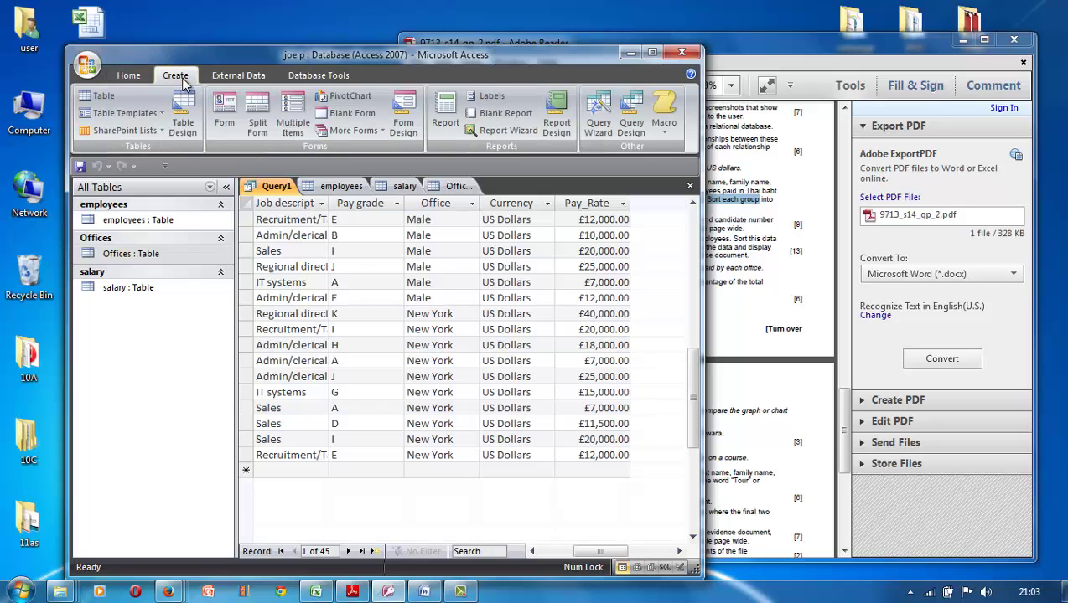
{"action": "left_click", "coordinate": [492, 136]}
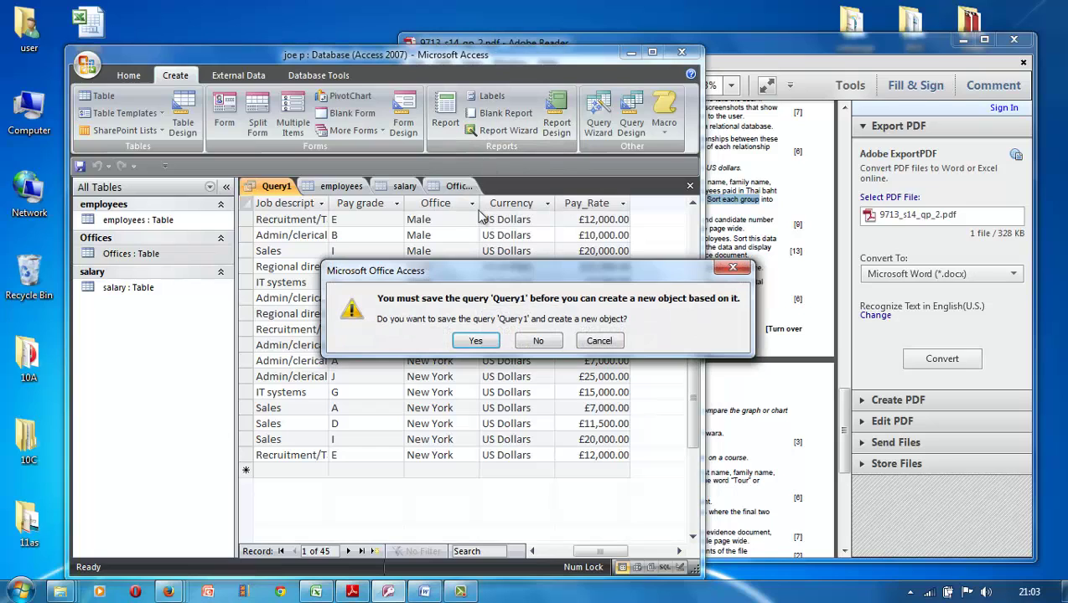
{"action": "left_click", "coordinate": [475, 340]}
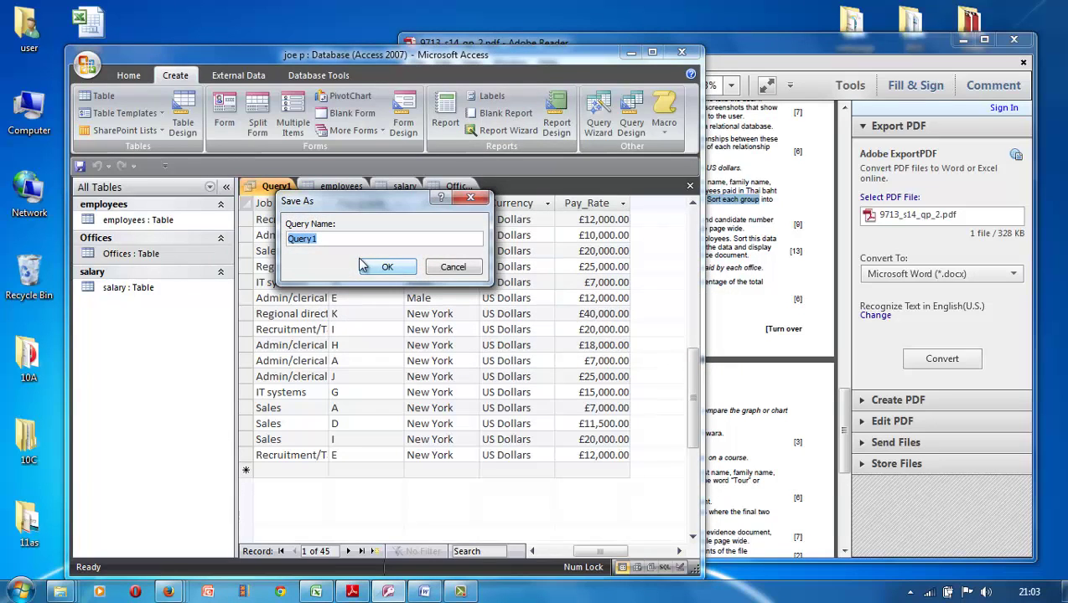
{"action": "left_click_drag", "start_coordinate": [323, 238], "coordinate": [289, 240]}
{"action": "type", "text": "tb and us dollars"}
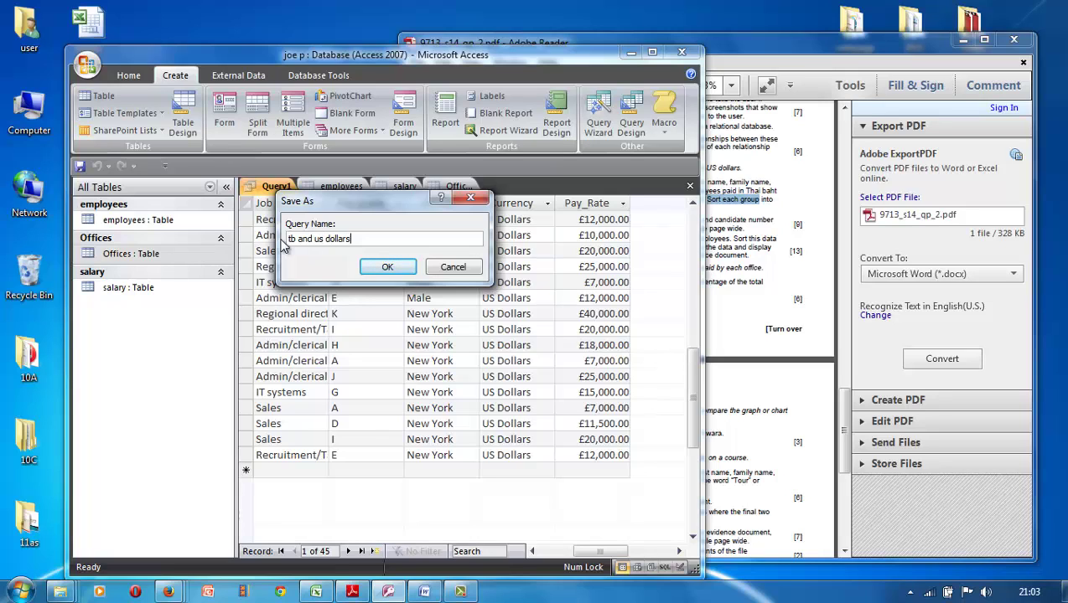
{"action": "left_click", "coordinate": [386, 267]}
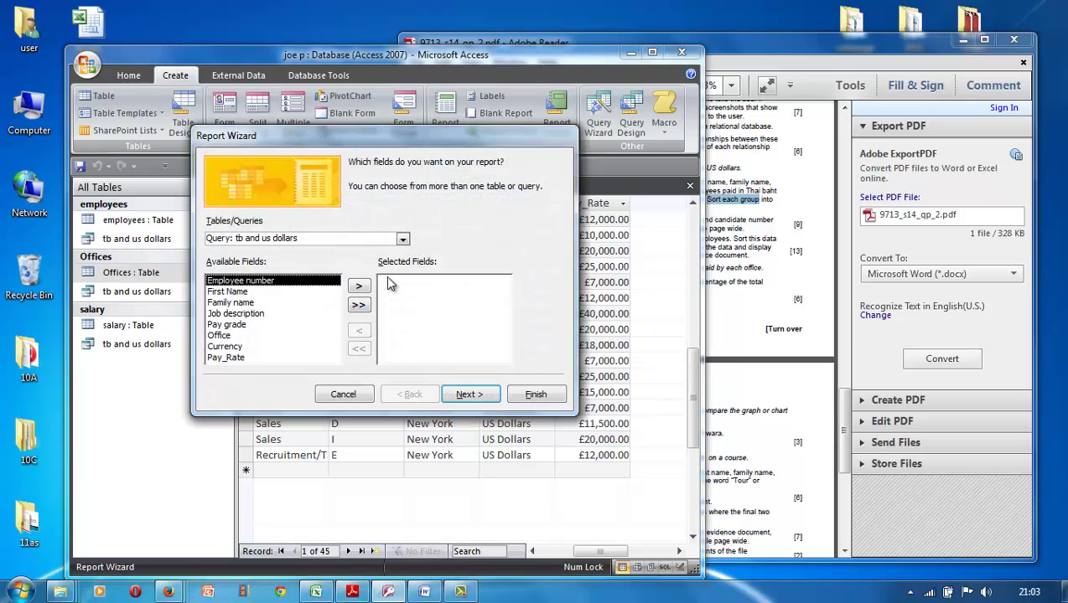
- Include all the query's fields in the report and keep the data viewed by employees
{"action": "left_click_drag", "start_coordinate": [494, 135], "coordinate": [512, 211]}
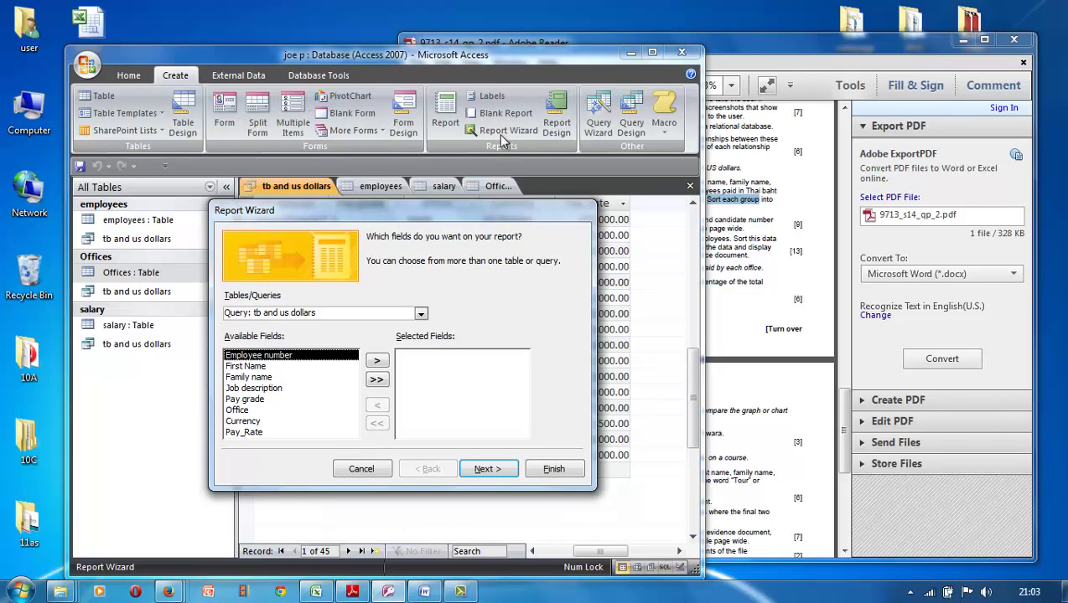
{"action": "left_click", "coordinate": [376, 379]}
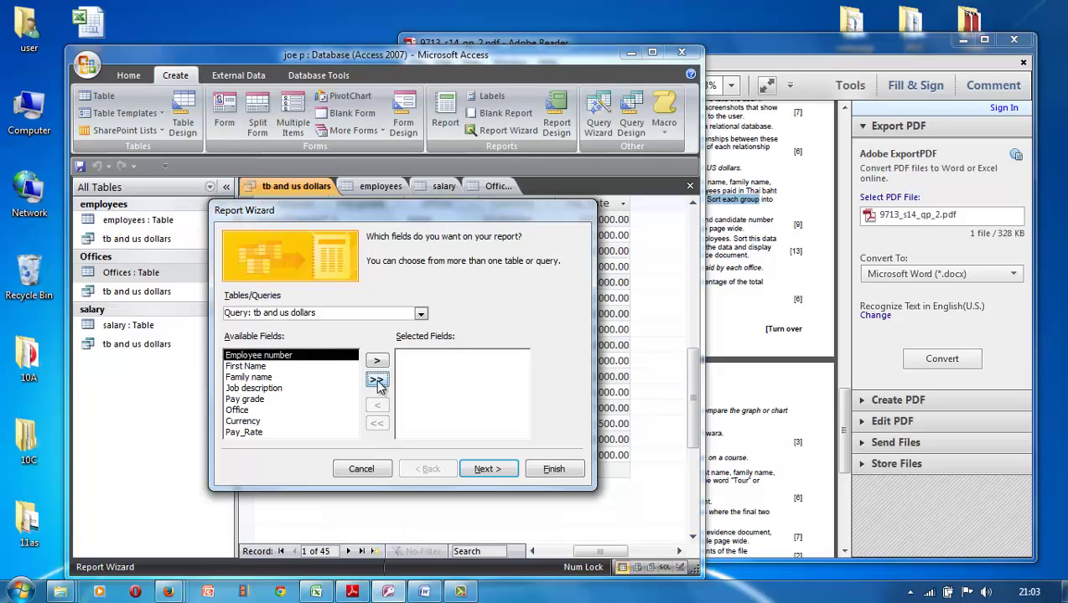
{"action": "left_click", "coordinate": [481, 471]}
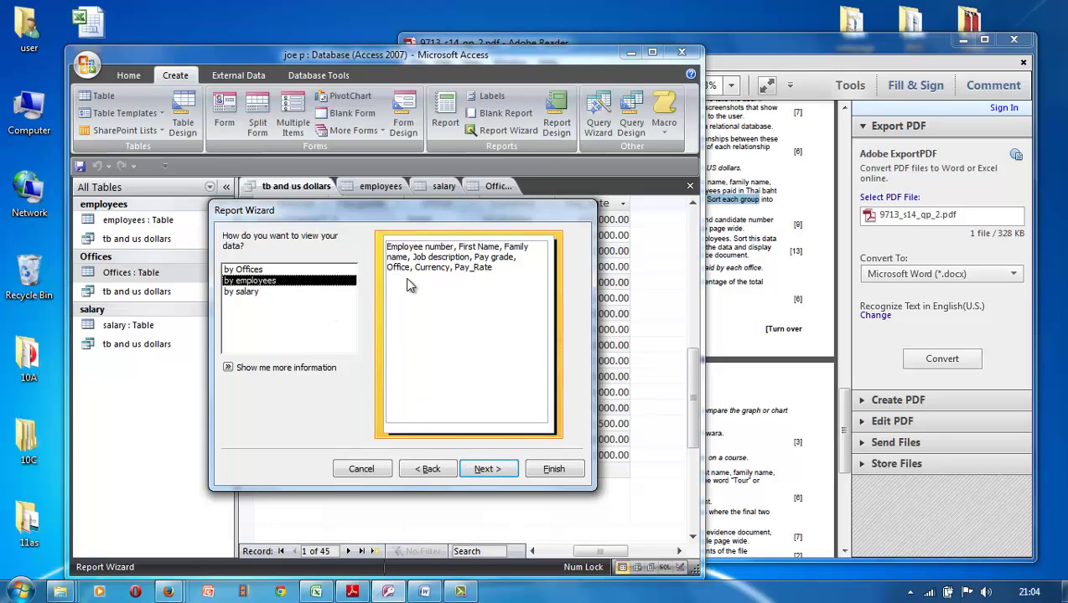
{"action": "left_click", "coordinate": [486, 470]}
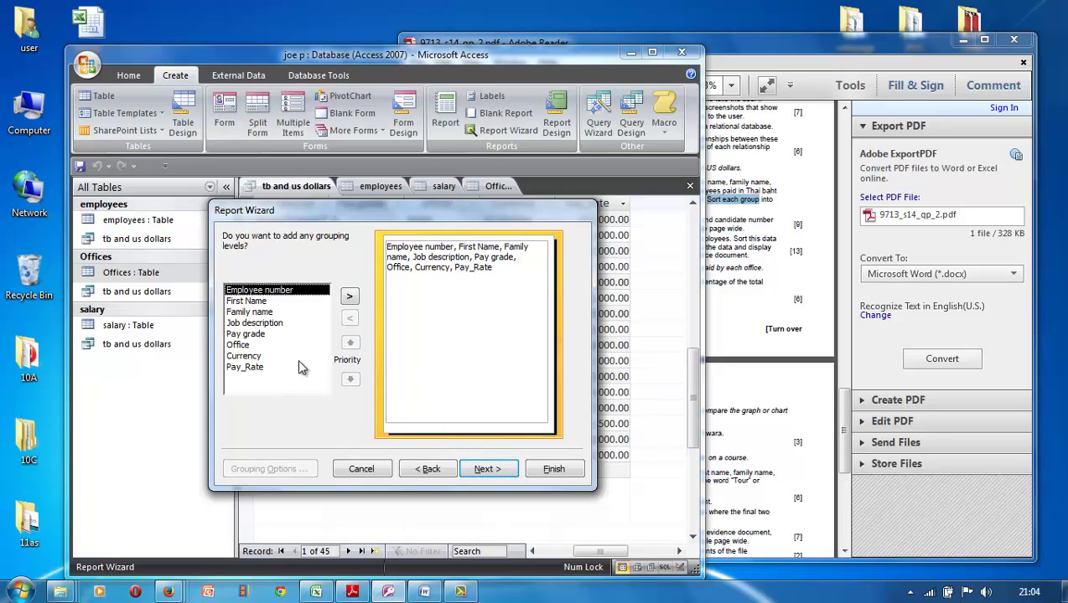
- Group the report by Office and sort its detail records by Pay grade in descending order
{"action": "left_click", "coordinate": [238, 345]}
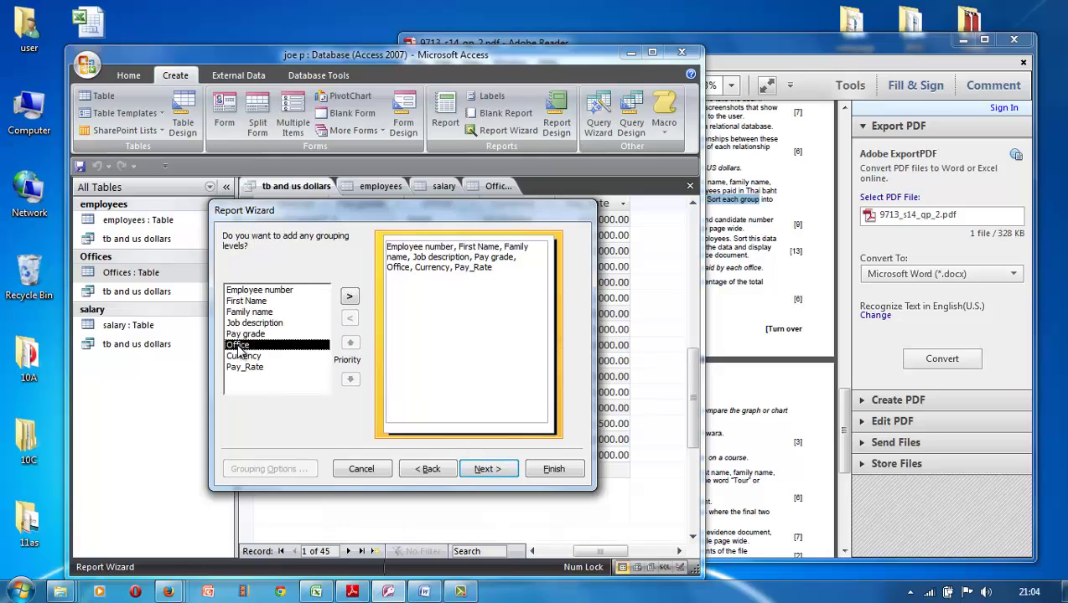
{"action": "left_click", "coordinate": [351, 298]}
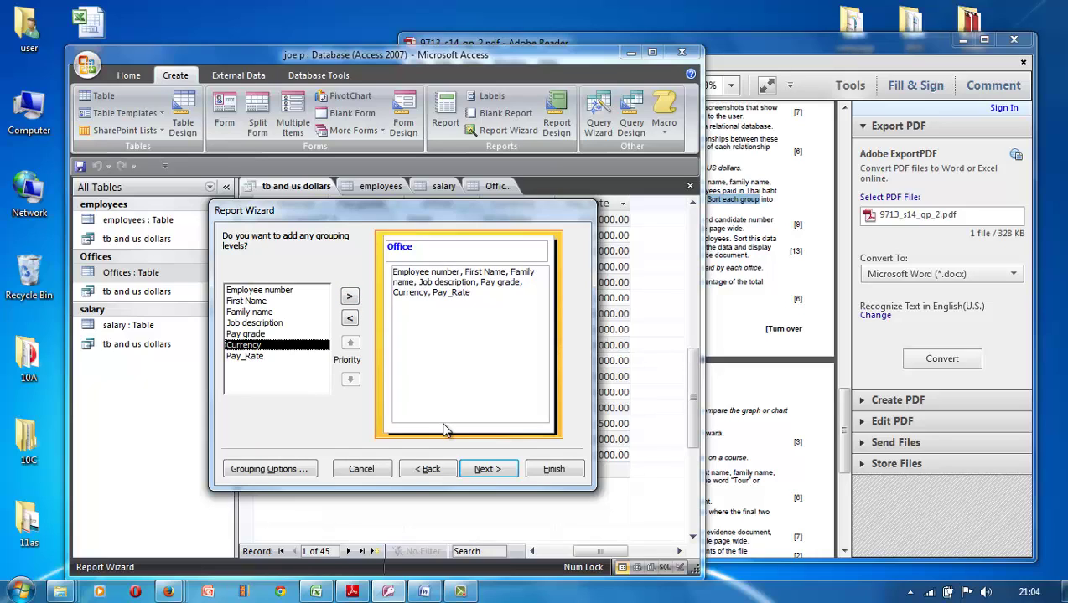
{"action": "left_click", "coordinate": [486, 469]}
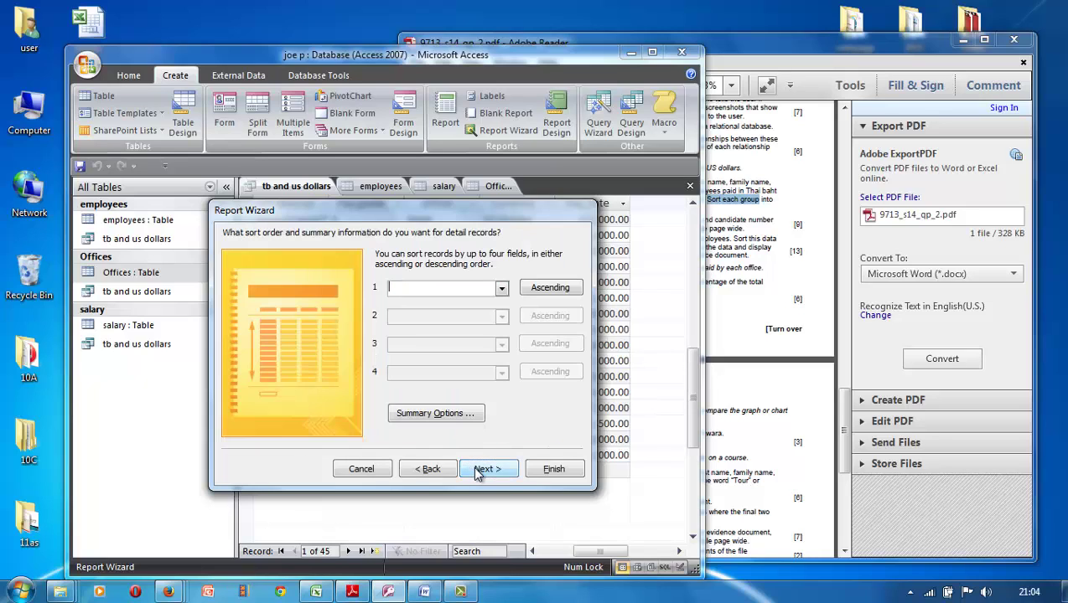
{"action": "left_click", "coordinate": [501, 287]}
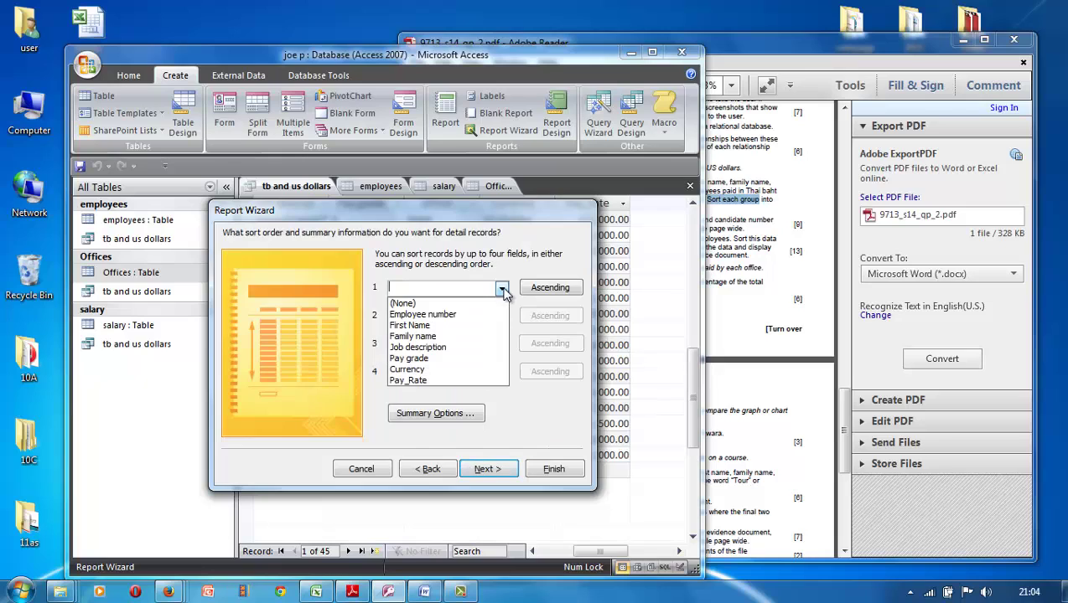
{"action": "left_click", "coordinate": [460, 359]}
{"action": "left_click", "coordinate": [570, 289]}
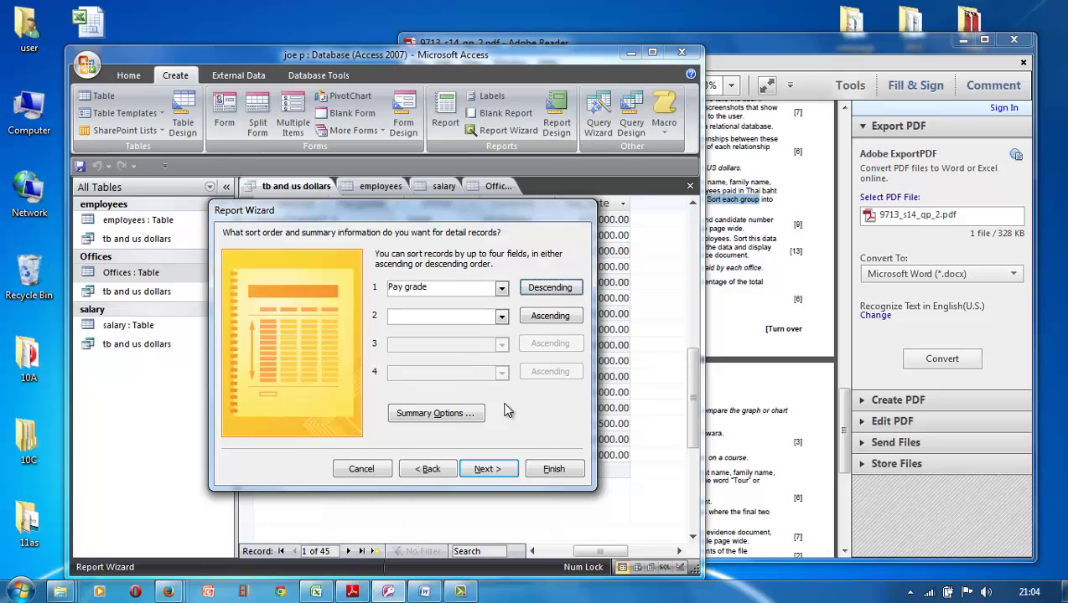
{"action": "left_click", "coordinate": [490, 471]}
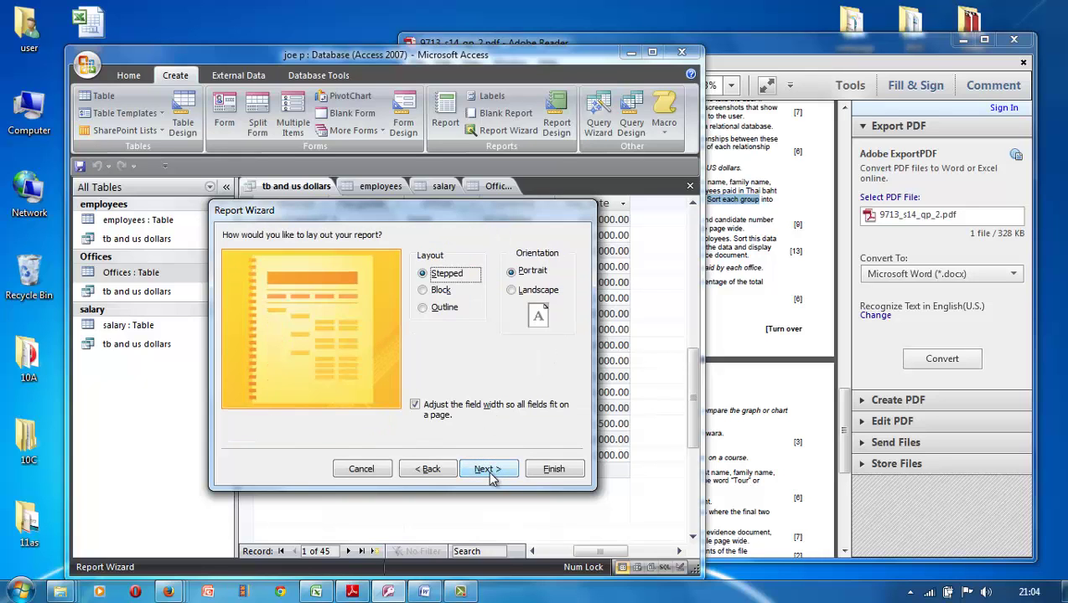
- Finish the wizard with the stepped portrait layout and show the employees report in Layout View without its field list
{"action": "left_click", "coordinate": [534, 474]}
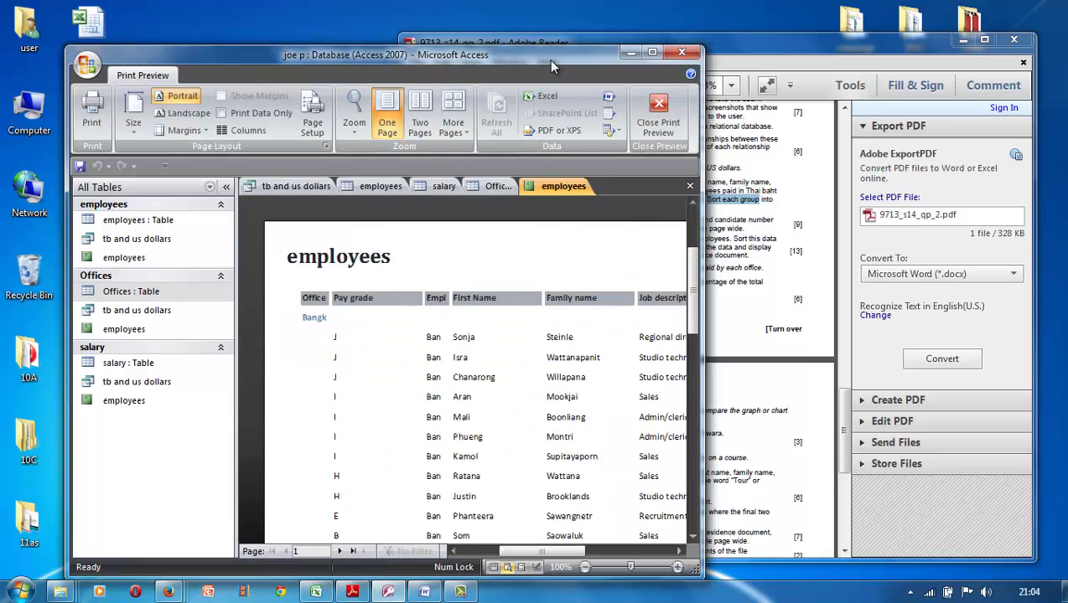
{"action": "left_click_drag", "start_coordinate": [551, 66], "coordinate": [531, 29]}
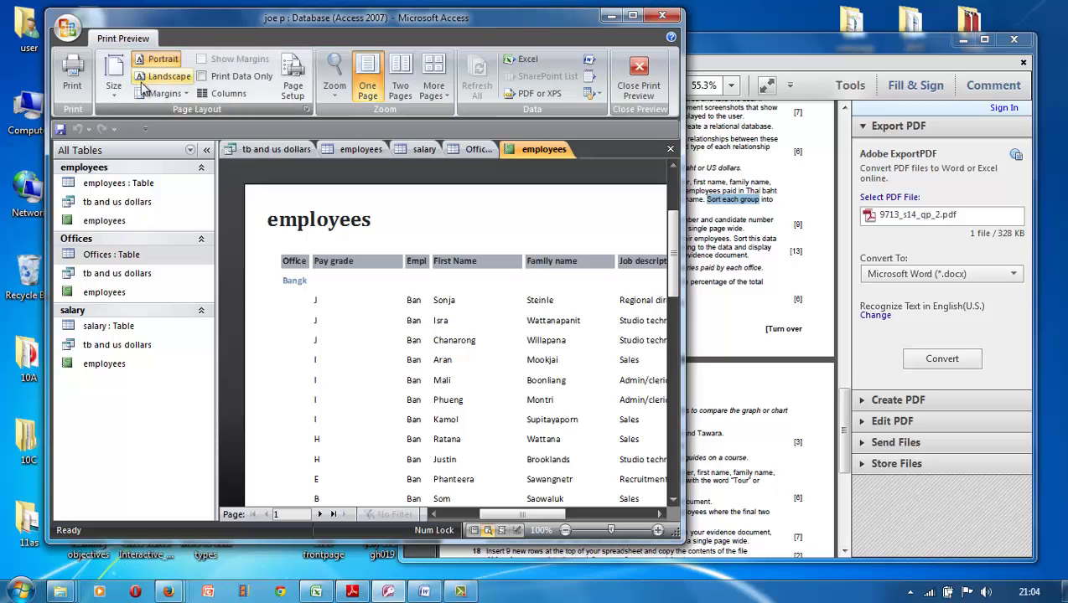
{"action": "left_click", "coordinate": [638, 81]}
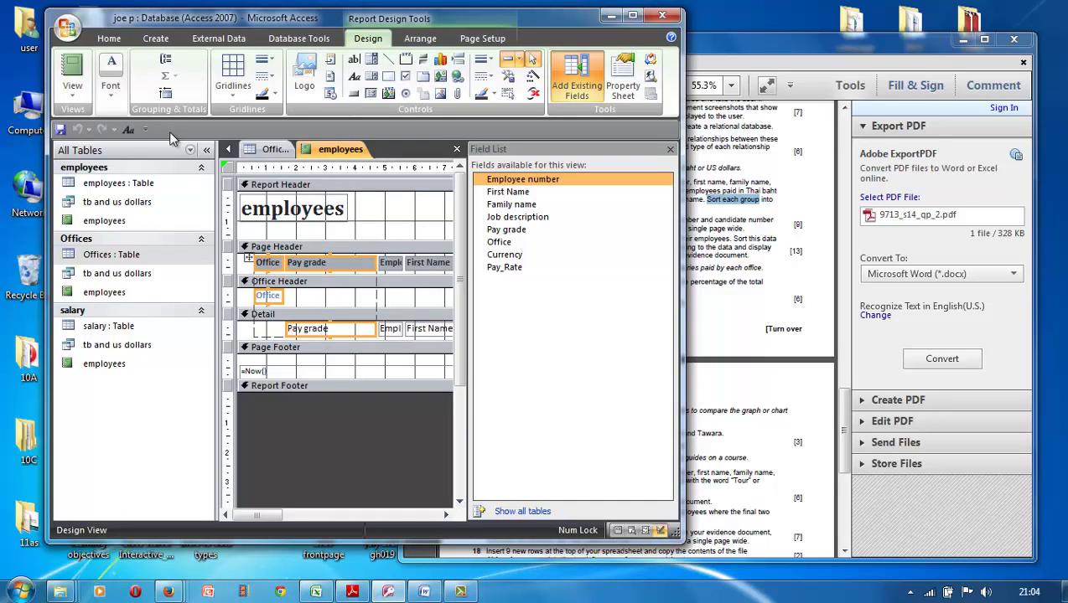
{"action": "left_click", "coordinate": [75, 95]}
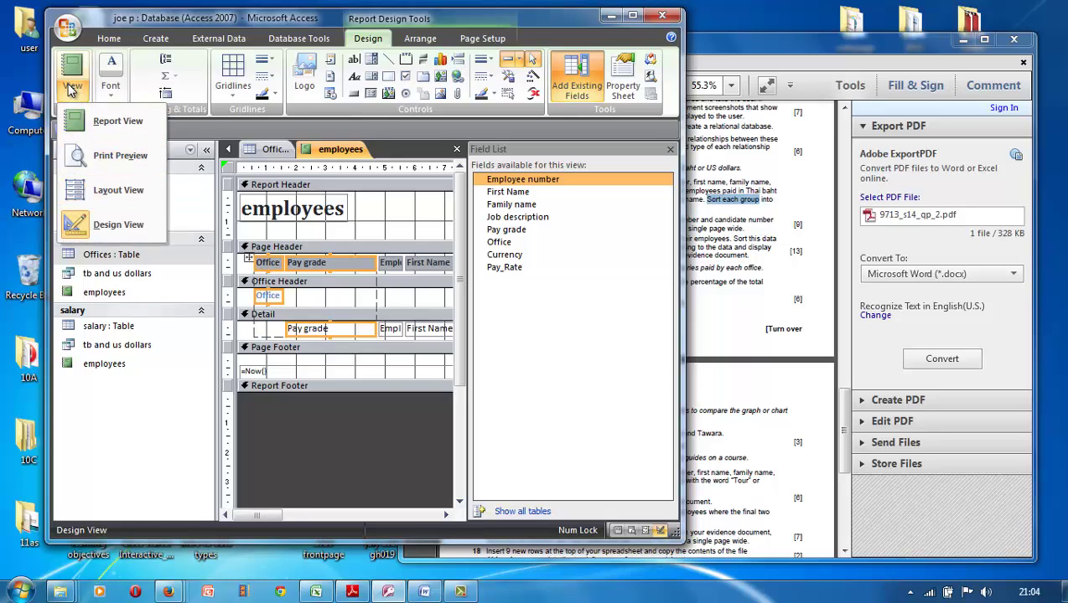
{"action": "left_click", "coordinate": [118, 190]}
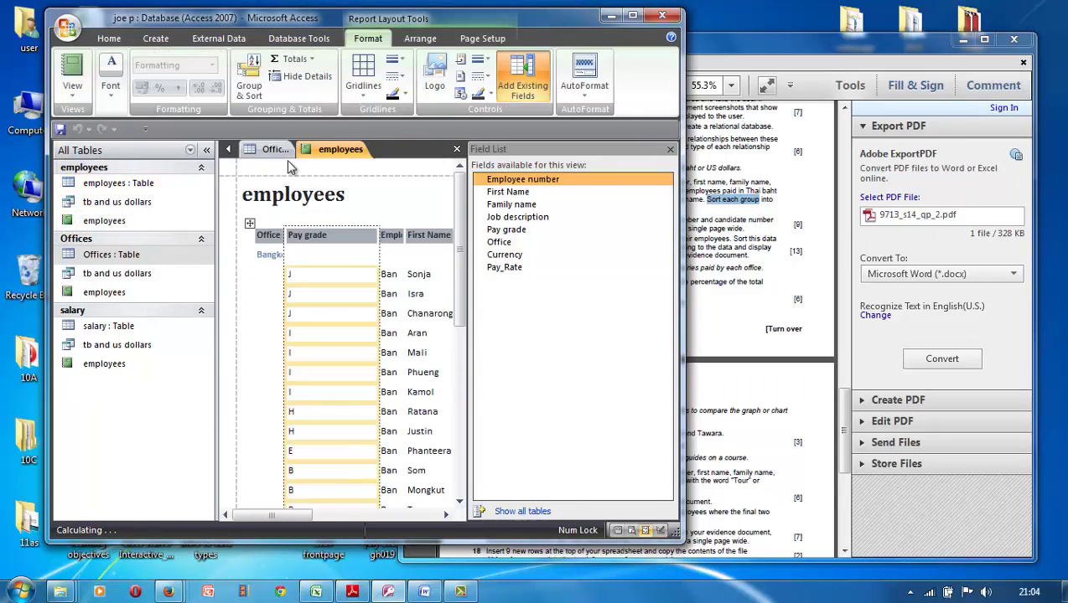
{"action": "left_click", "coordinate": [668, 151]}
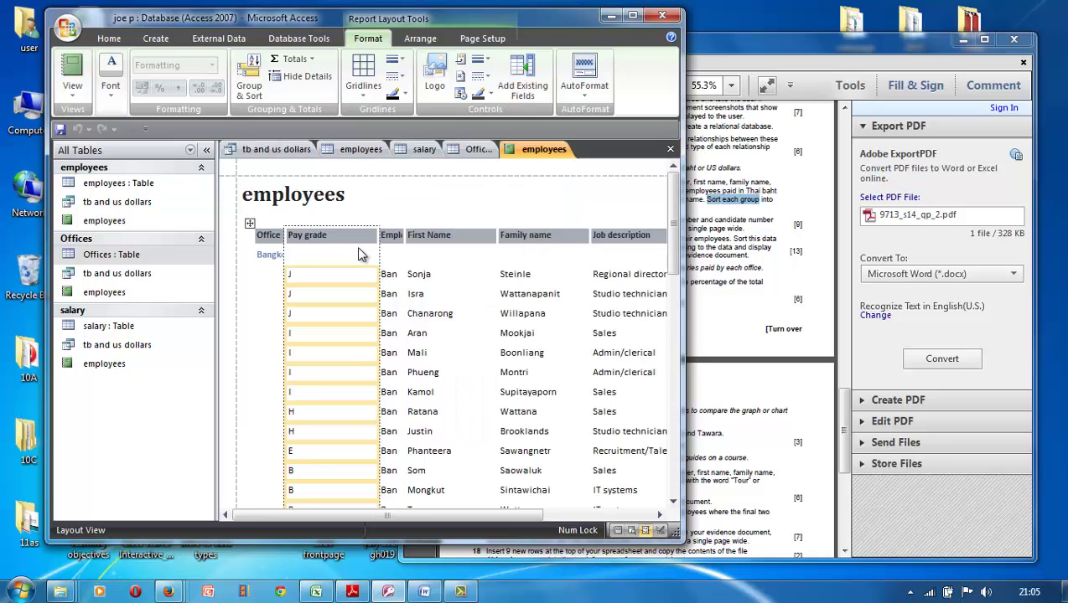
- Widen the report's Office column to fit the office names and narrow the Pay grade column to about its heading width
{"action": "left_click", "coordinate": [276, 241]}
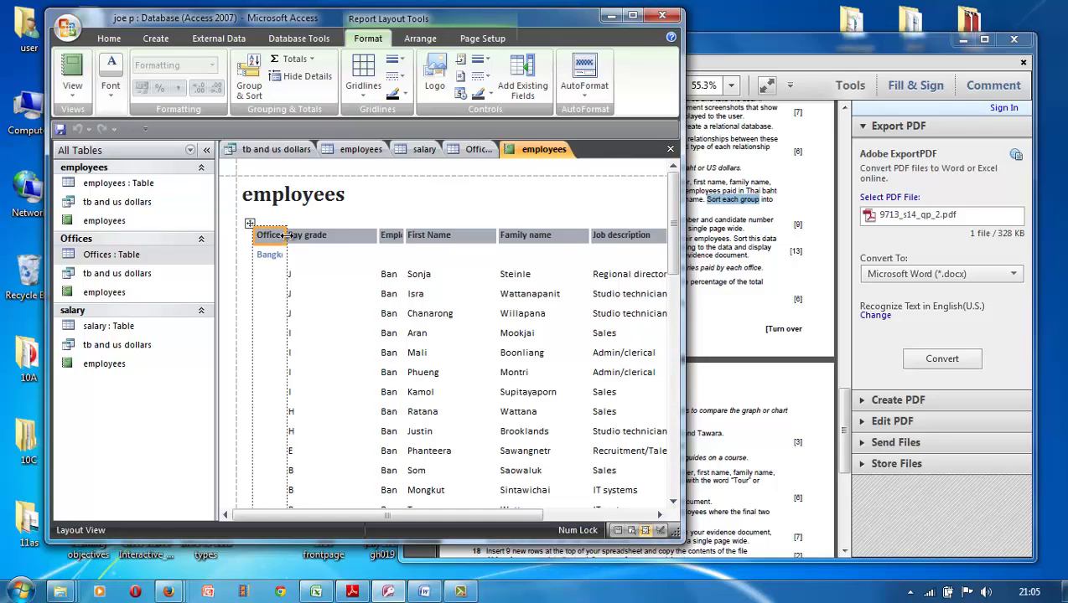
{"action": "left_click_drag", "start_coordinate": [288, 236], "coordinate": [317, 236]}
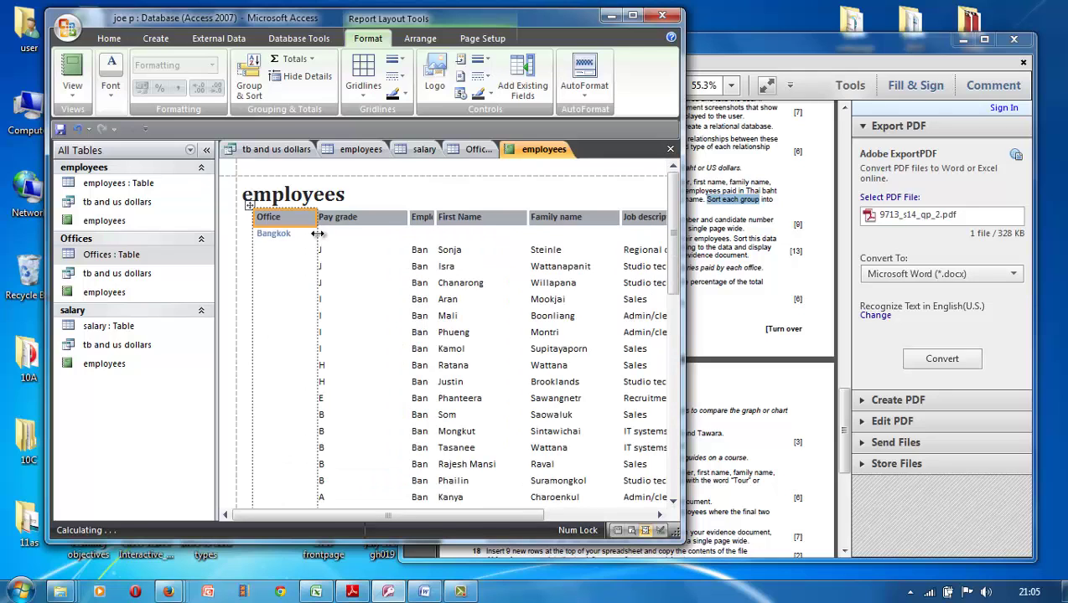
{"action": "left_click", "coordinate": [385, 222]}
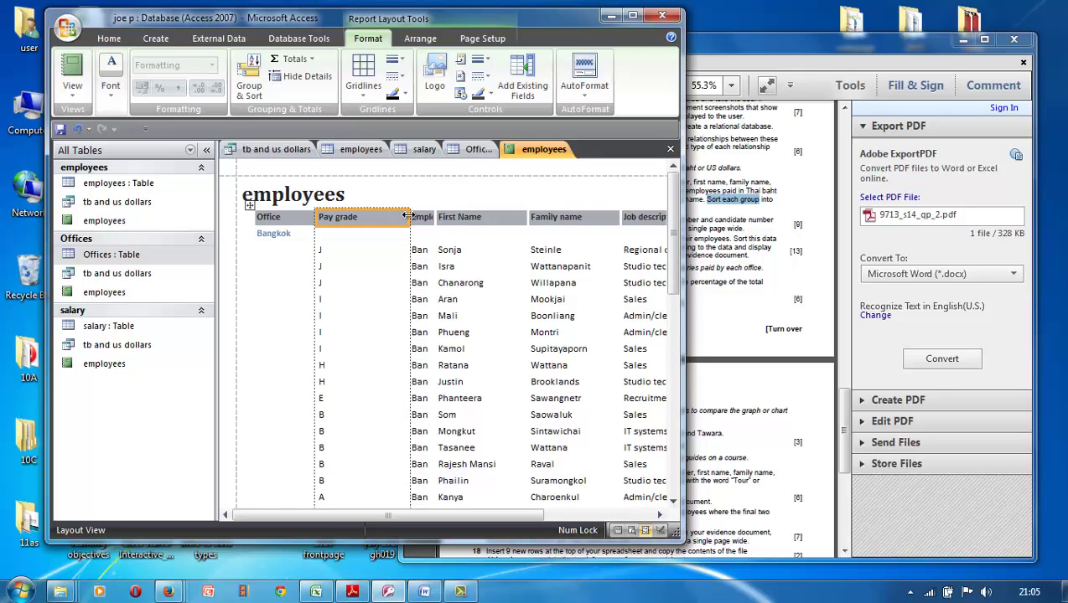
{"action": "left_click_drag", "start_coordinate": [409, 216], "coordinate": [365, 216]}
- Reread question 12's page-width requirement in Adobe Reader and set the Access report's orientation to landscape
{"action": "left_click", "coordinate": [719, 382]}
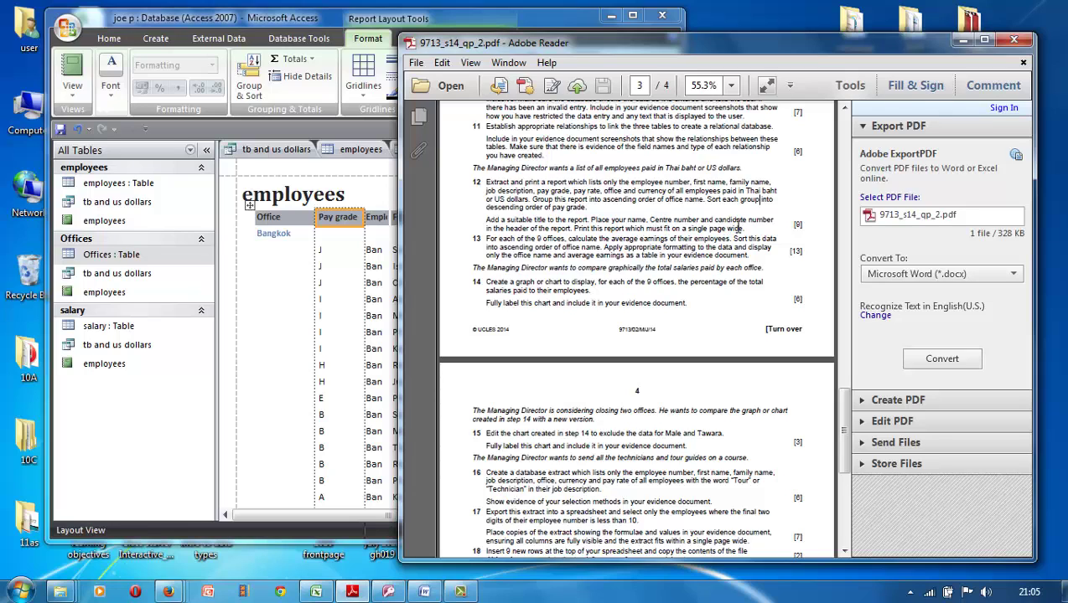
{"action": "left_click_drag", "start_coordinate": [744, 226], "coordinate": [589, 235]}
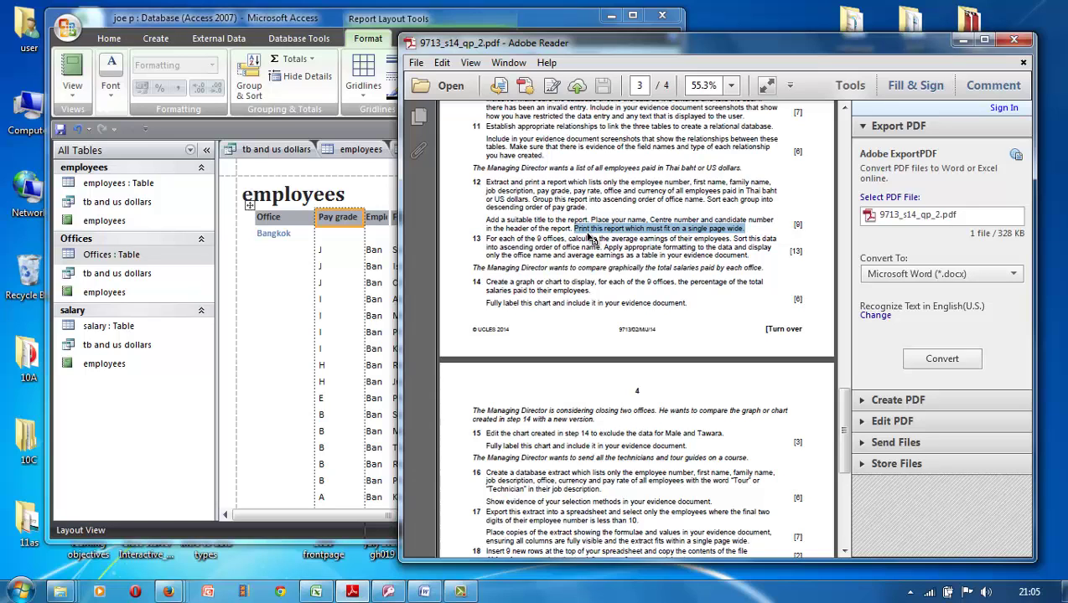
{"action": "left_click", "coordinate": [286, 266]}
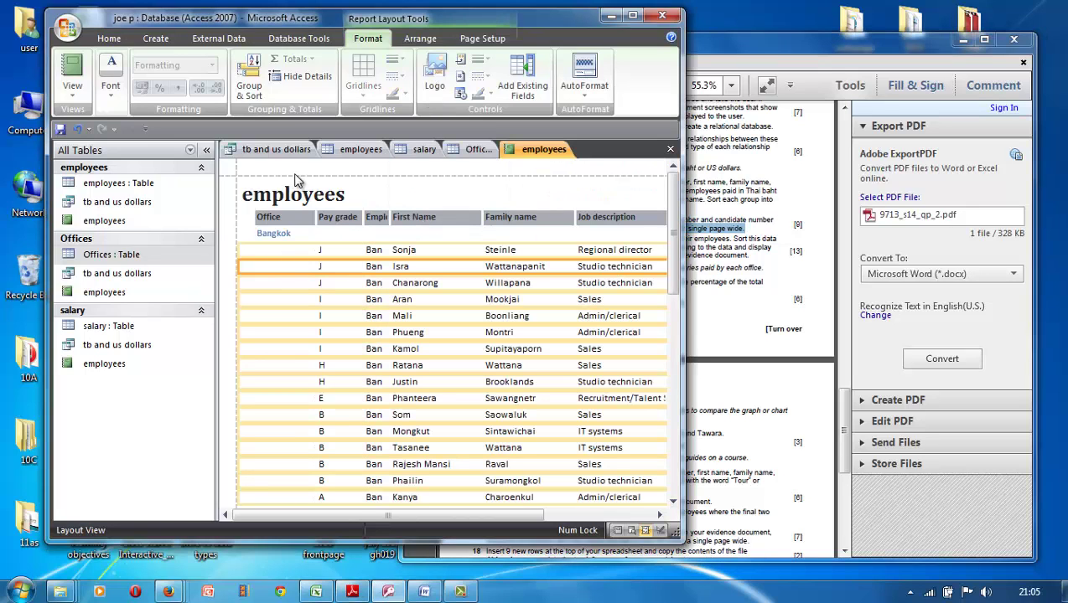
{"action": "left_click", "coordinate": [484, 41]}
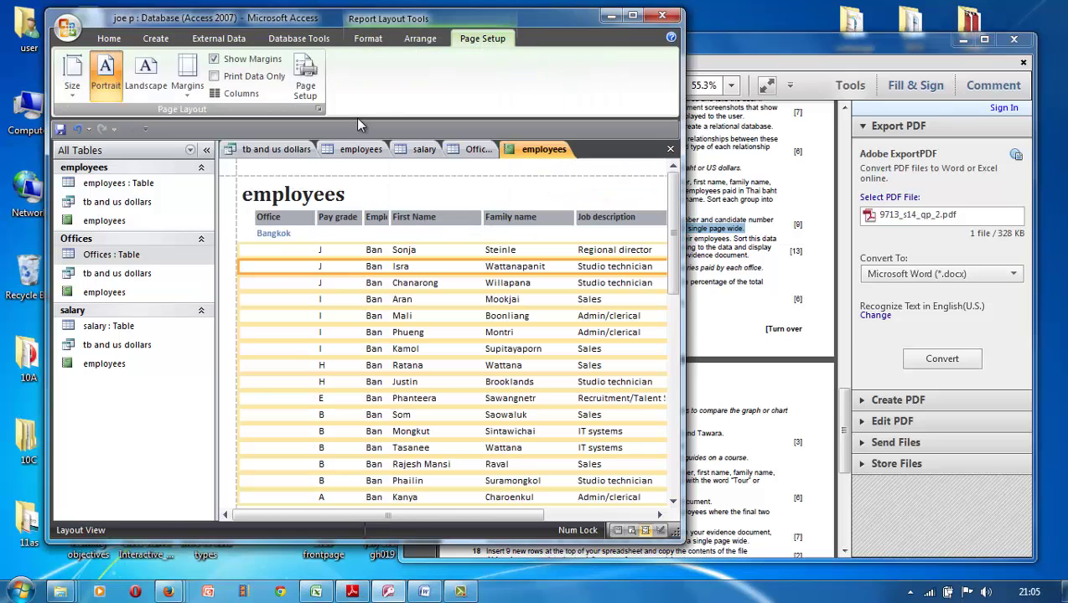
{"action": "left_click", "coordinate": [147, 80]}
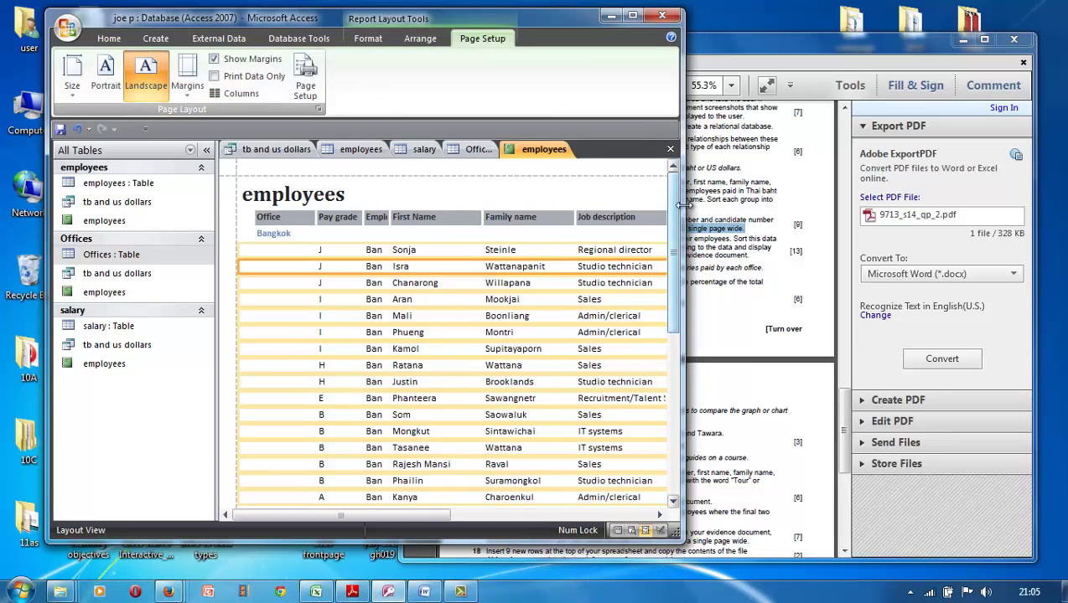
{"action": "left_click_drag", "start_coordinate": [684, 229], "coordinate": [909, 243]}
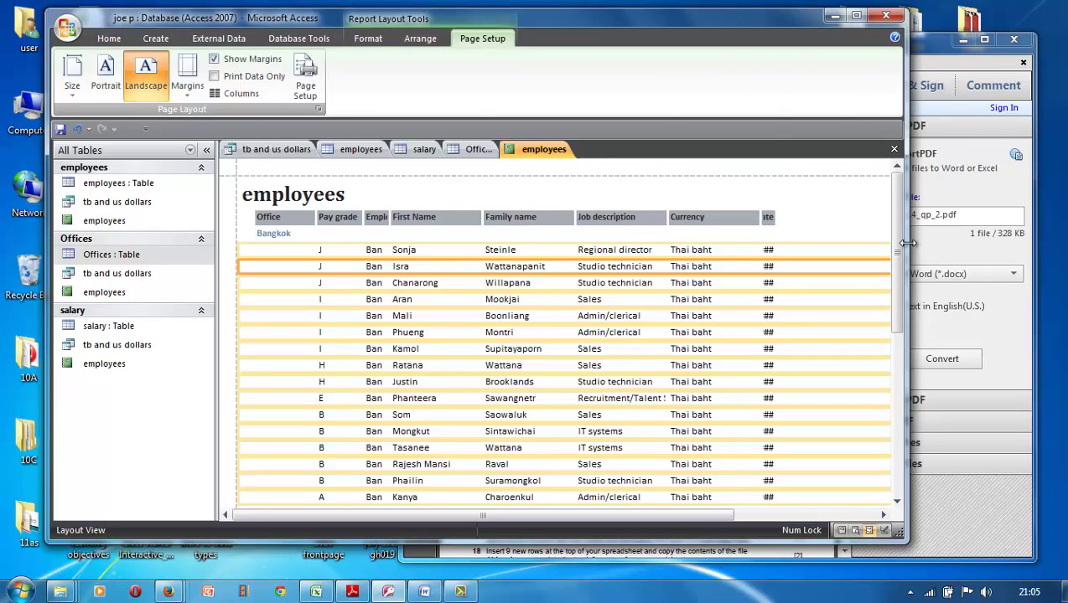
- Widen the Employee number column to fit its heading and slightly narrow the First Name and Family name columns
{"action": "left_click", "coordinate": [383, 218]}
{"action": "left_click_drag", "start_coordinate": [393, 217], "coordinate": [442, 219]}
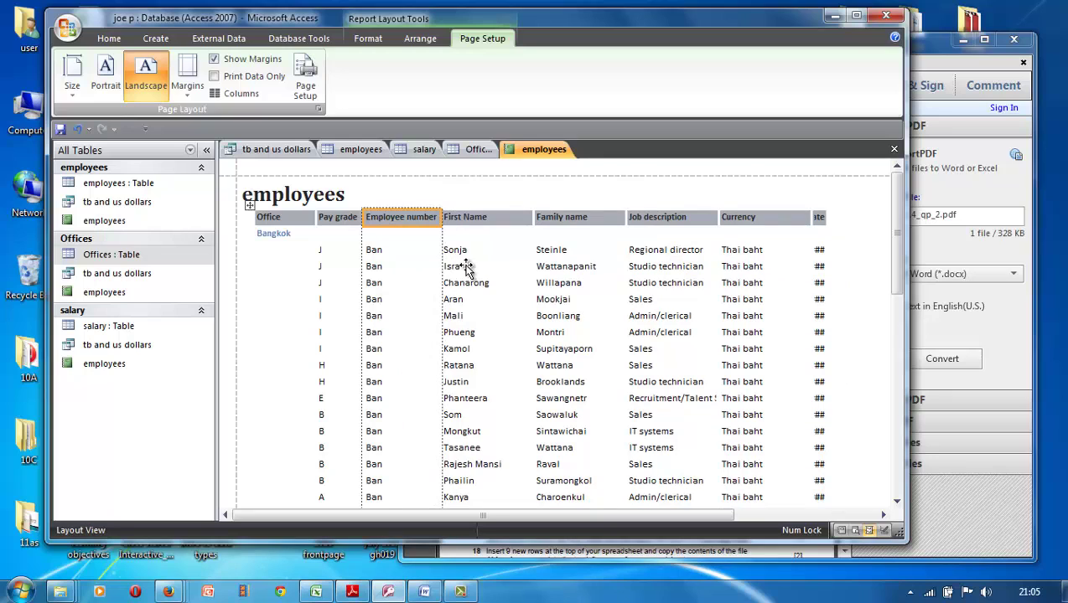
{"action": "left_click", "coordinate": [504, 220]}
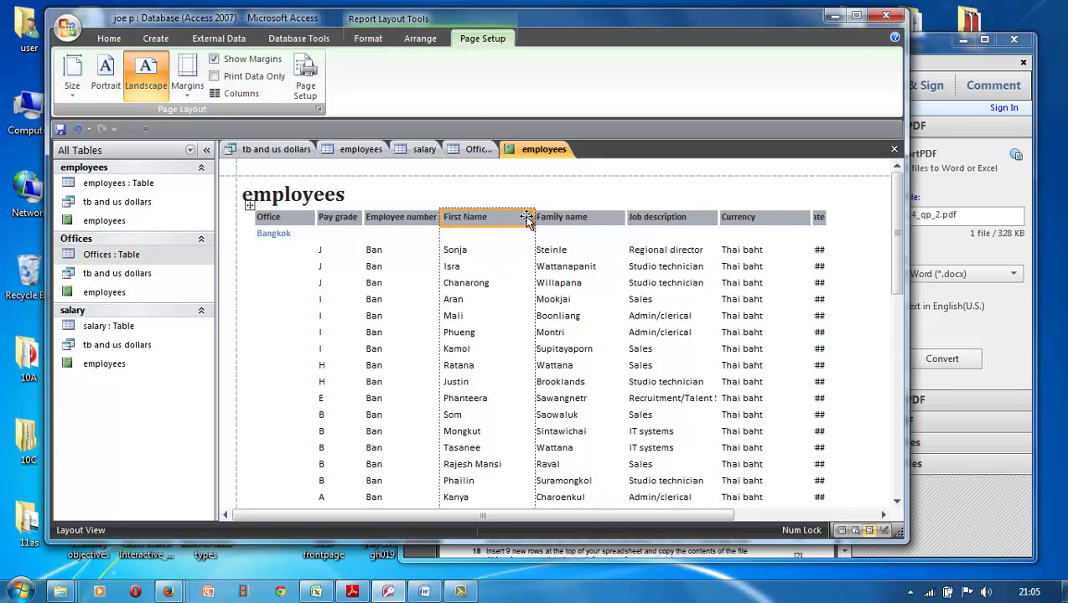
{"action": "left_click_drag", "start_coordinate": [534, 217], "coordinate": [519, 217]}
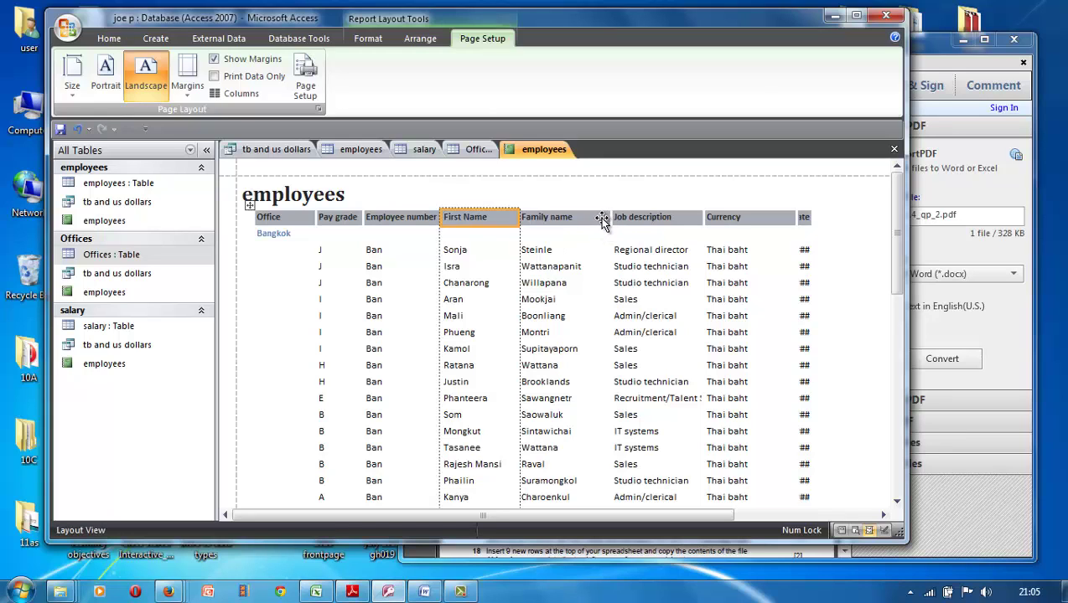
{"action": "left_click", "coordinate": [604, 220]}
{"action": "mouse_move", "coordinate": [611, 219]}
{"action": "left_mouse_down"}
{"action": "mouse_move", "coordinate": [646, 219]}
{"action": "mouse_move", "coordinate": [597, 221]}
{"action": "left_mouse_up"}
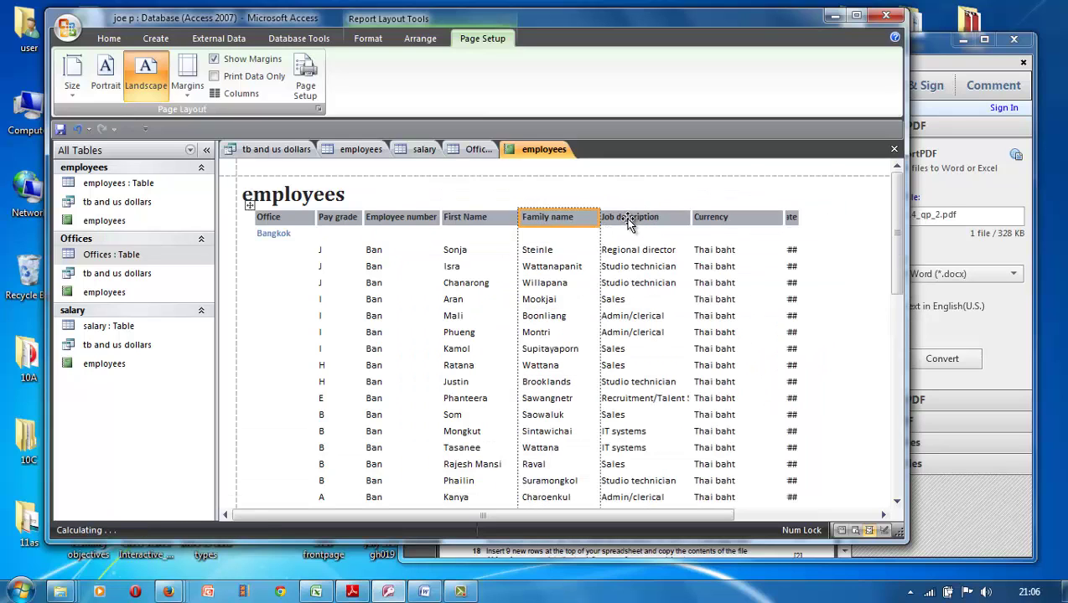
- Widen the Job description and Pay_Rate columns so that their headings and values fit in full
{"action": "left_click", "coordinate": [628, 220]}
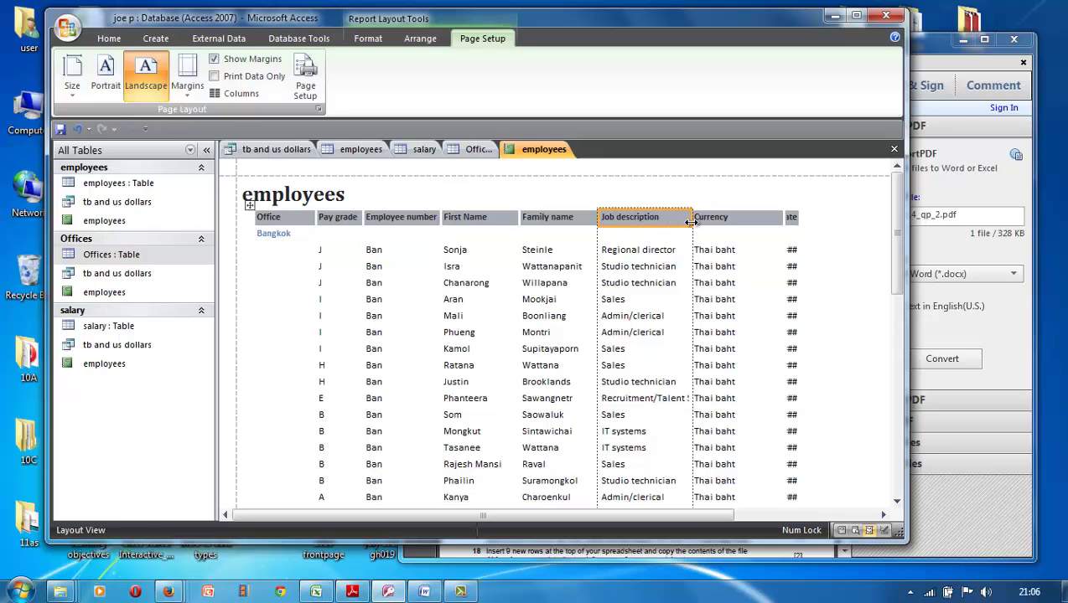
{"action": "left_click_drag", "start_coordinate": [692, 220], "coordinate": [735, 221]}
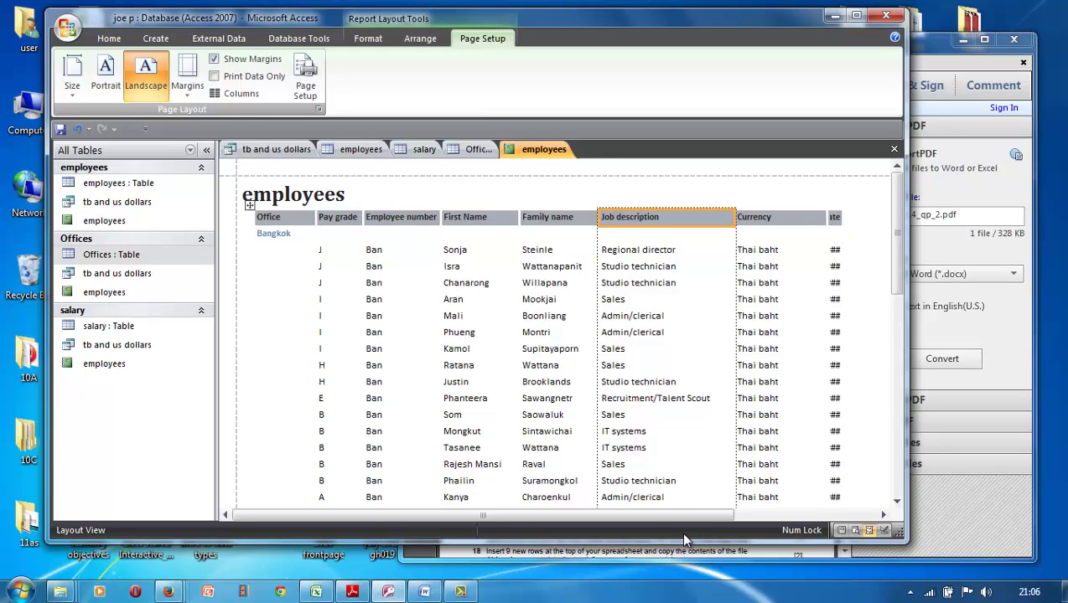
{"action": "left_click_drag", "start_coordinate": [656, 517], "coordinate": [746, 512]}
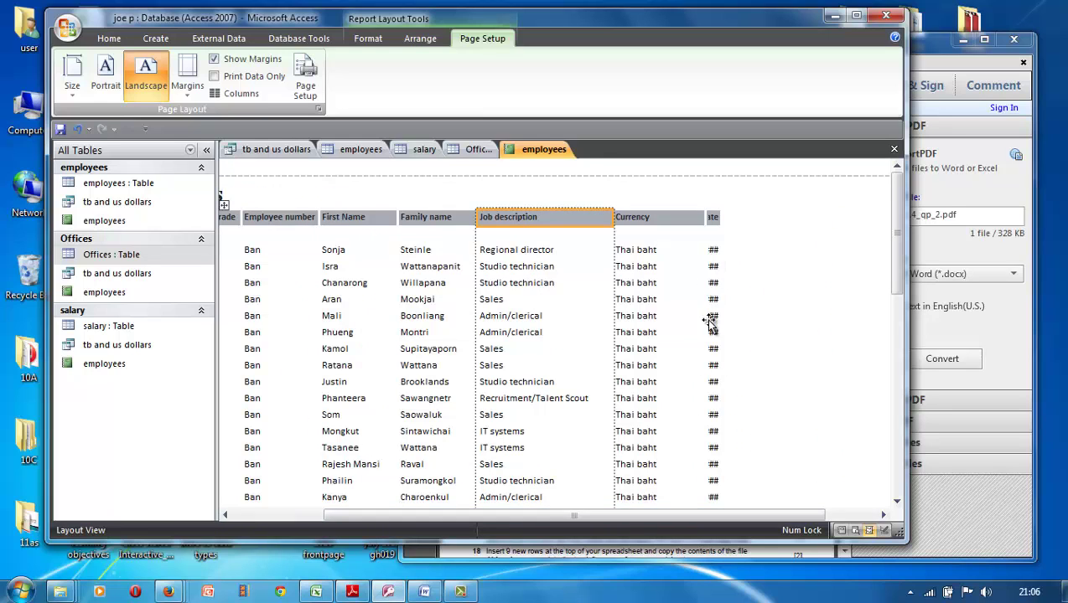
{"action": "left_click", "coordinate": [714, 218]}
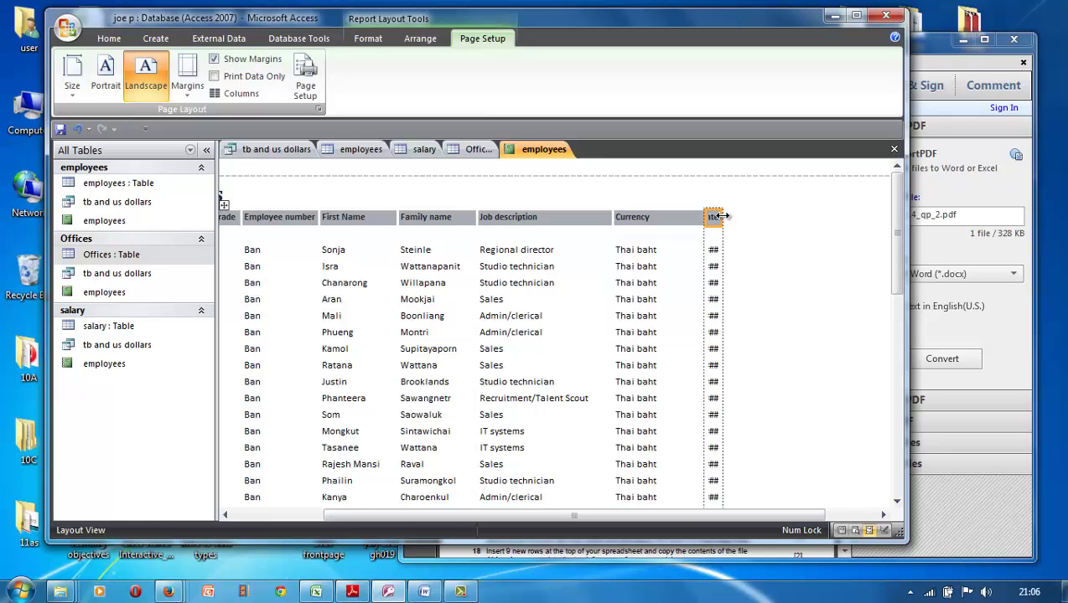
{"action": "left_click_drag", "start_coordinate": [721, 216], "coordinate": [771, 216]}
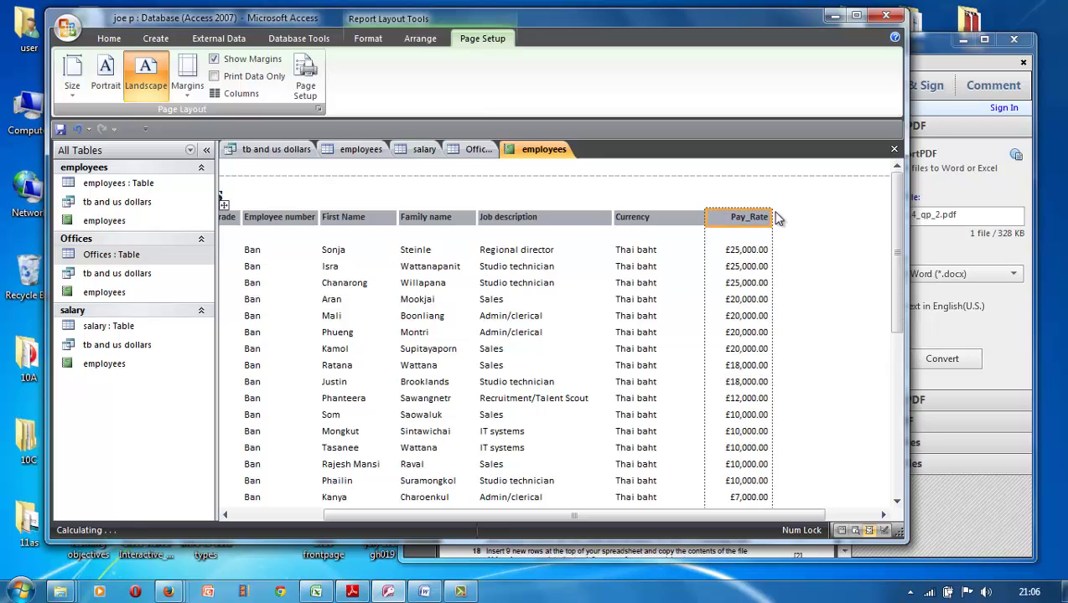
{"action": "mouse_move", "coordinate": [894, 220]}
{"action": "left_mouse_down"}
{"action": "mouse_move", "coordinate": [889, 451]}
{"action": "mouse_move", "coordinate": [888, 211]}
{"action": "left_mouse_up"}
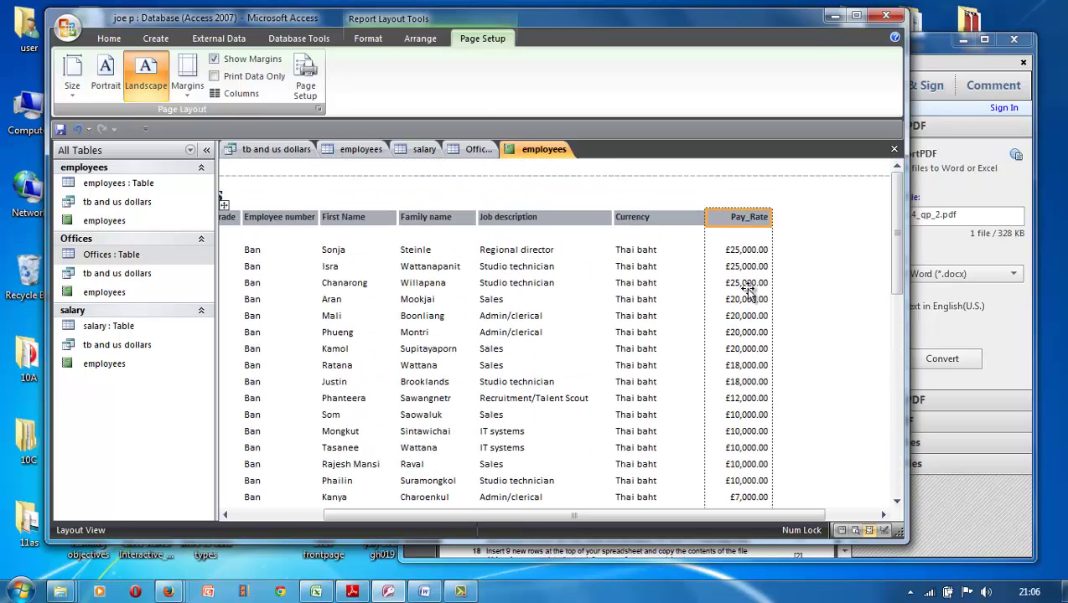
- Examine which total calculations are offered for the Pay_Rate and Employee number columns, without applying any
{"action": "right_click", "coordinate": [745, 219]}
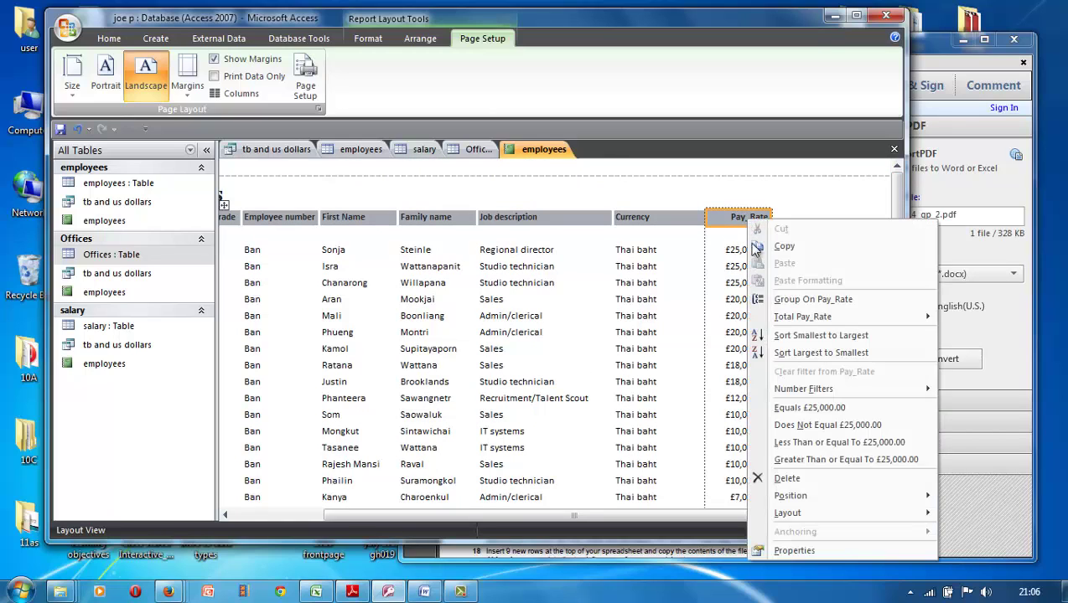
{"action": "mouse_move", "coordinate": [783, 316]}
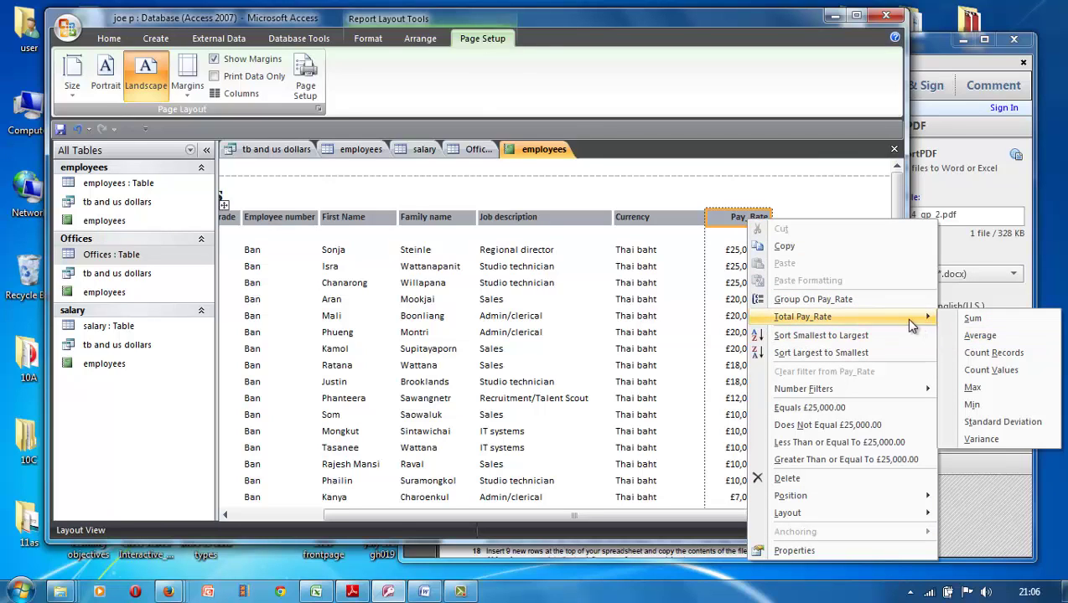
{"action": "key", "text": "Escape"}
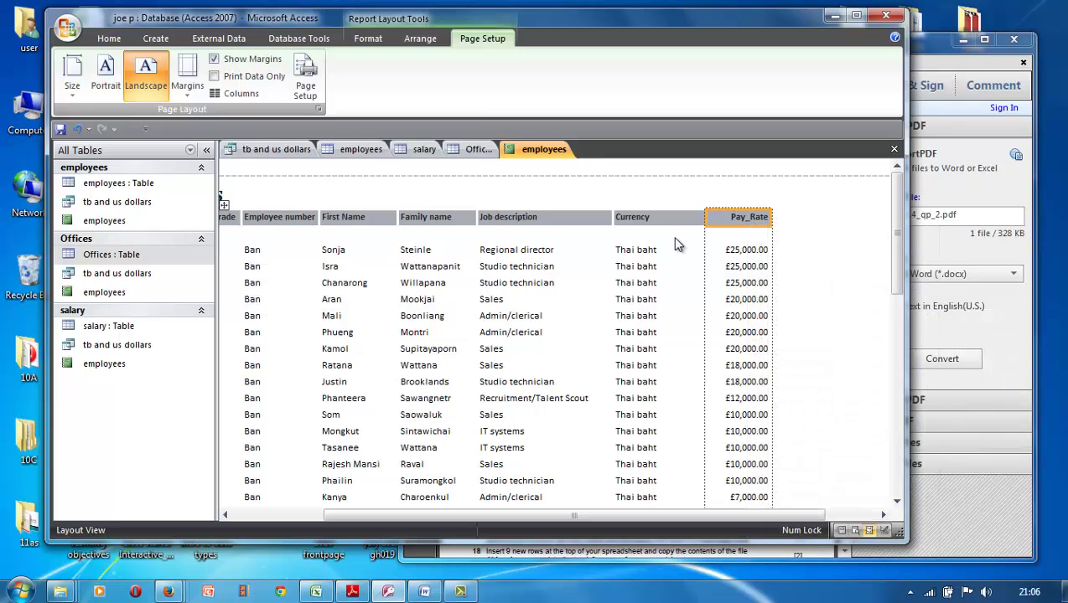
{"action": "left_click", "coordinate": [283, 216]}
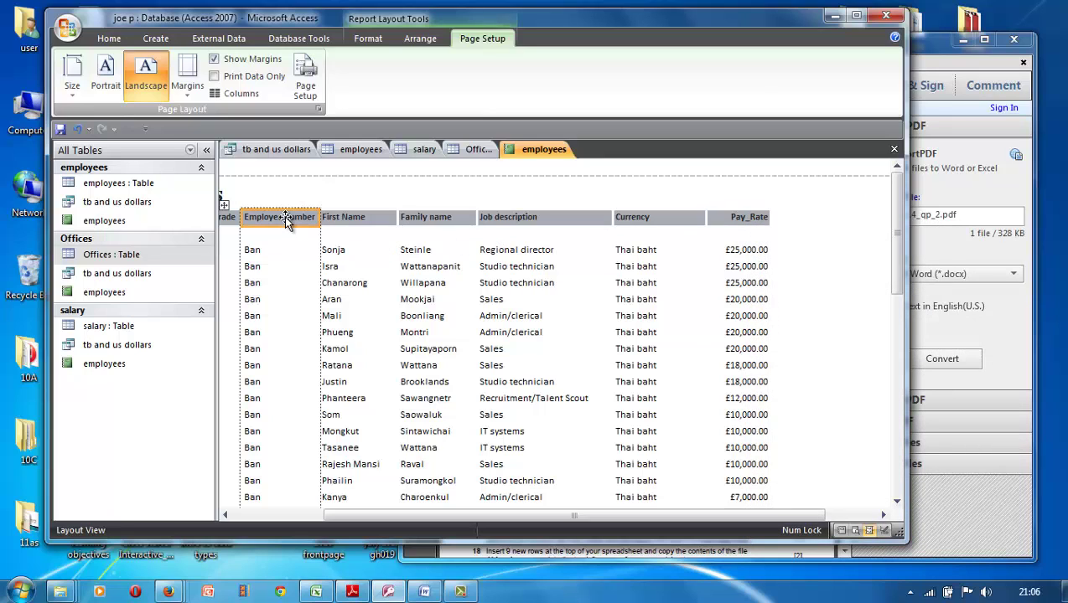
{"action": "right_click", "coordinate": [283, 217]}
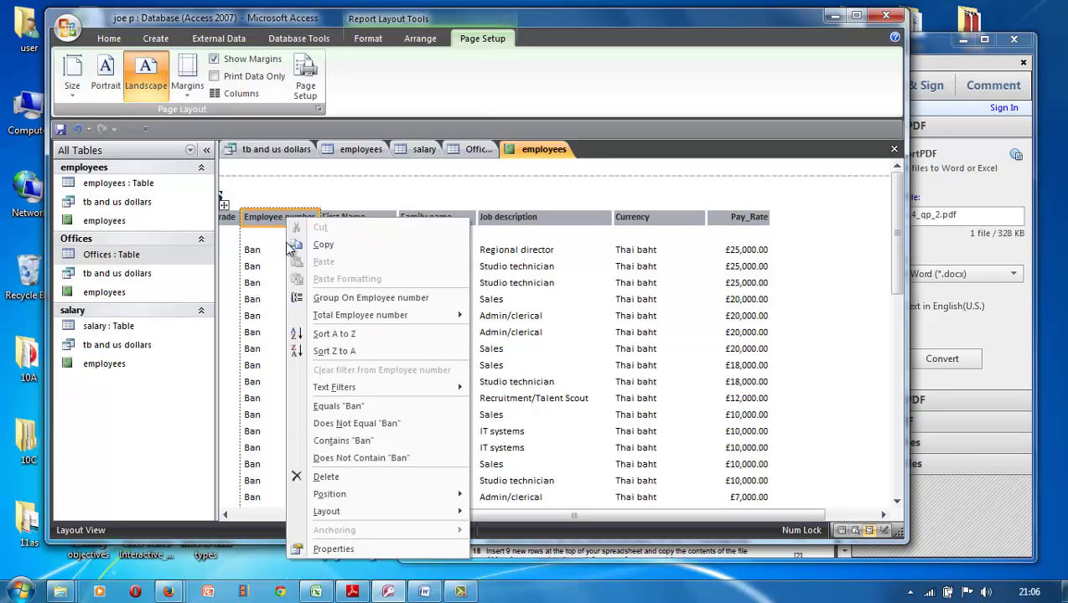
{"action": "mouse_move", "coordinate": [352, 315]}
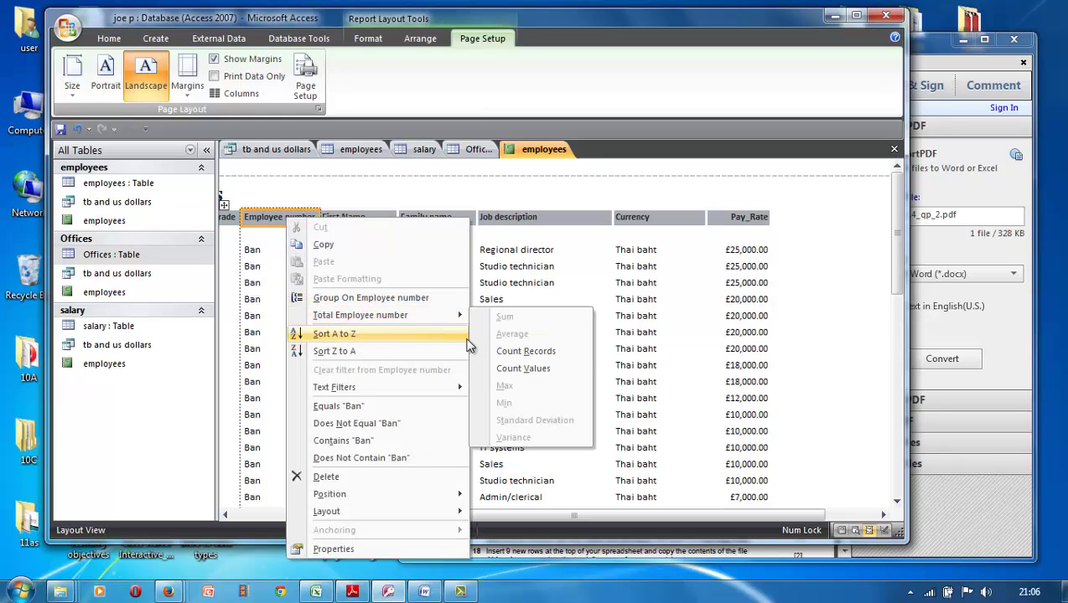
{"action": "left_click", "coordinate": [469, 195]}
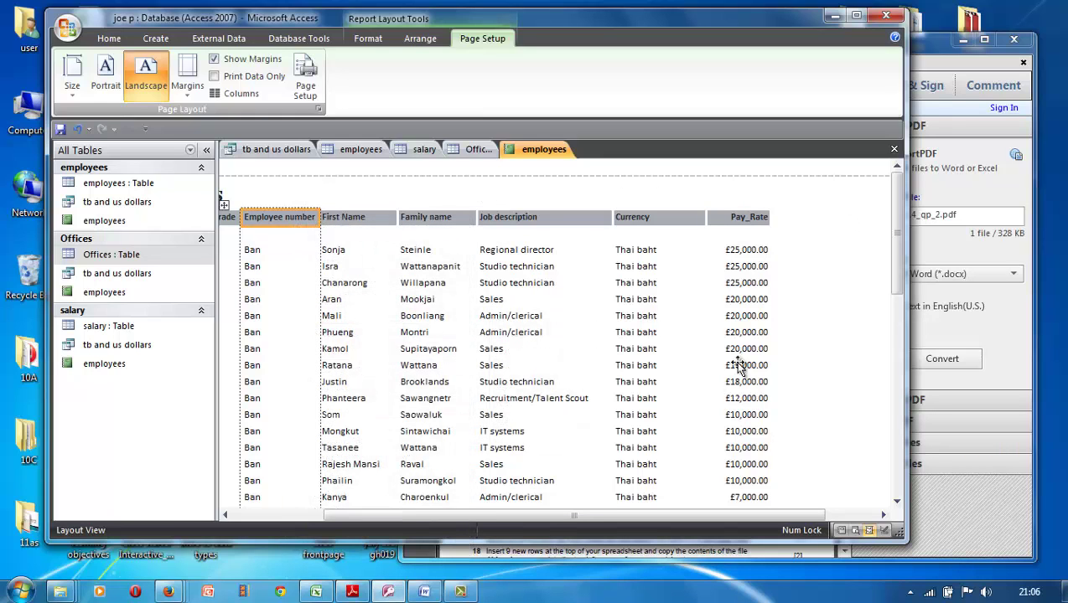
- Review the report's columns and office groups, and switch to Adobe Reader to check question 12's remaining requirements
{"action": "left_click_drag", "start_coordinate": [751, 519], "coordinate": [641, 515]}
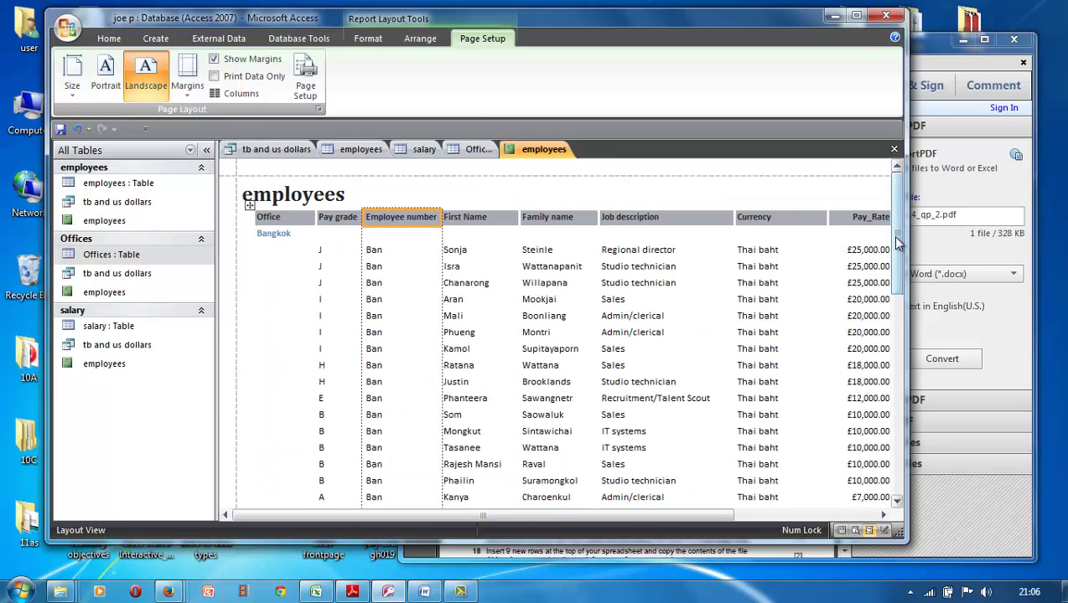
{"action": "mouse_move", "coordinate": [895, 235]}
{"action": "left_mouse_down"}
{"action": "mouse_move", "coordinate": [893, 436]}
{"action": "mouse_move", "coordinate": [889, 233]}
{"action": "left_mouse_up"}
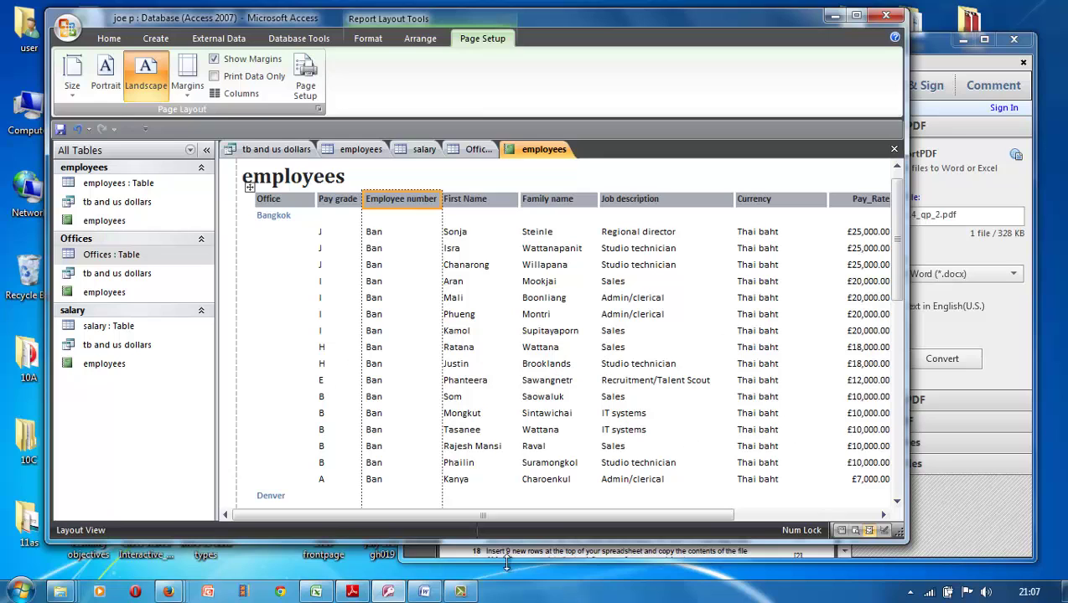
{"action": "left_click", "coordinate": [348, 593]}
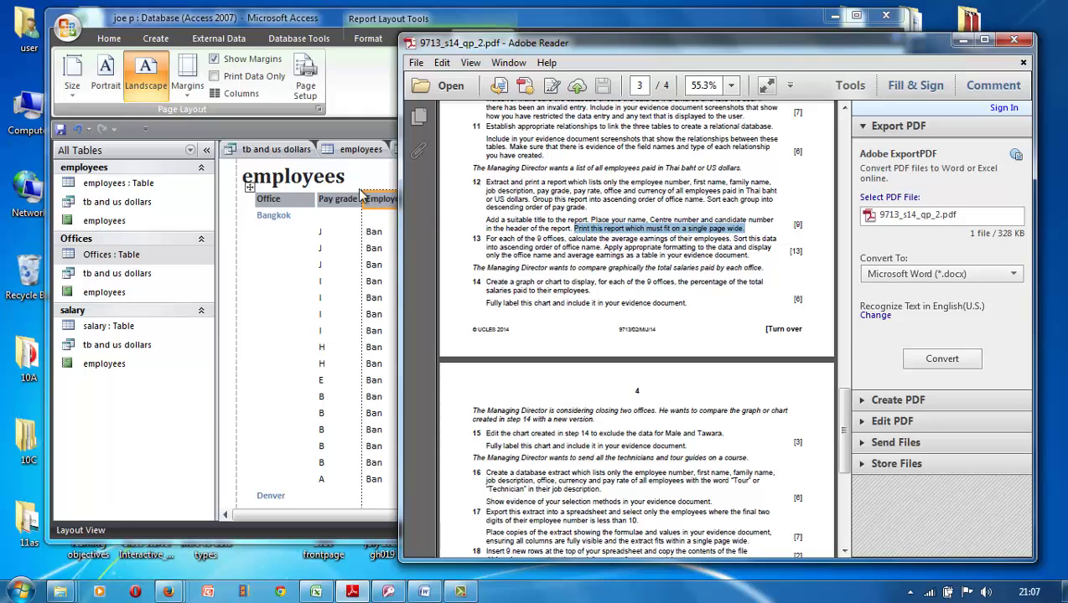
- Switch back to Access and replace the report title with "Pay grades in Thai Bhat or US dollars"
{"action": "left_click", "coordinate": [327, 185]}
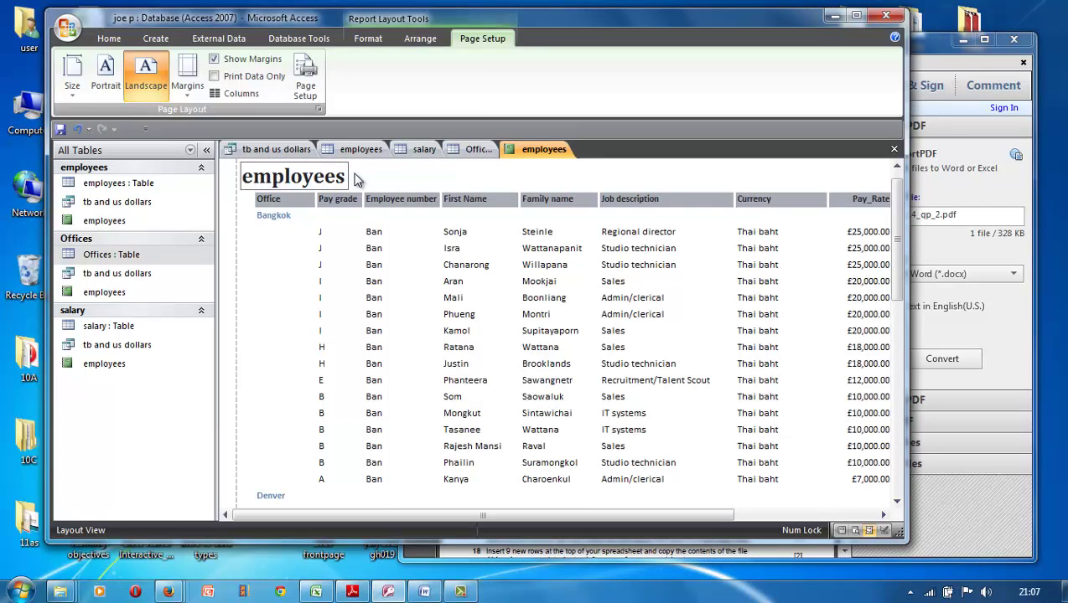
{"action": "left_click_drag", "start_coordinate": [345, 177], "coordinate": [238, 182]}
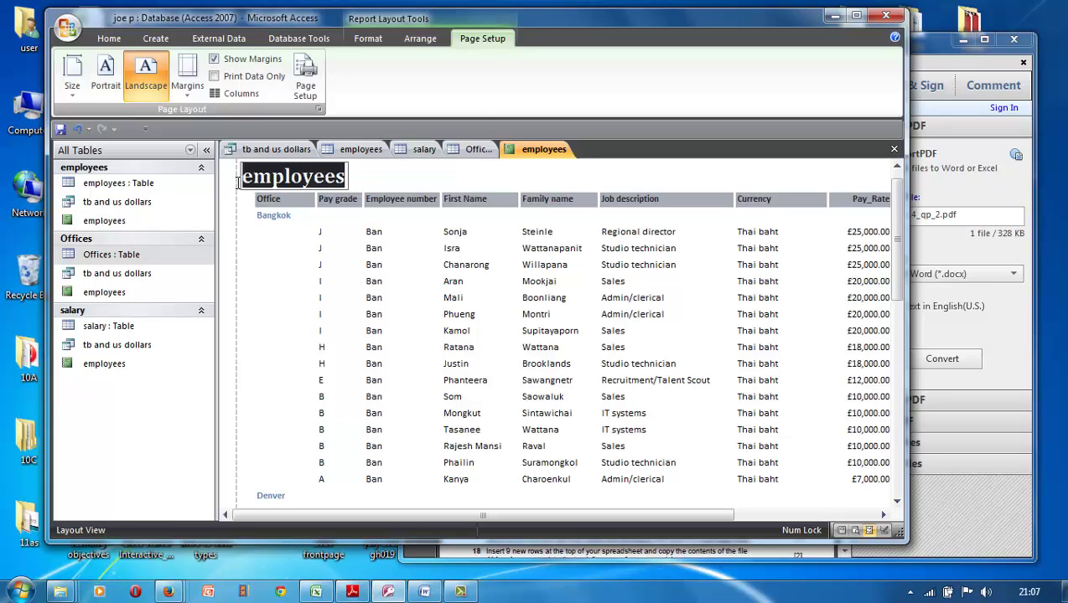
{"action": "type", "text": "P"}
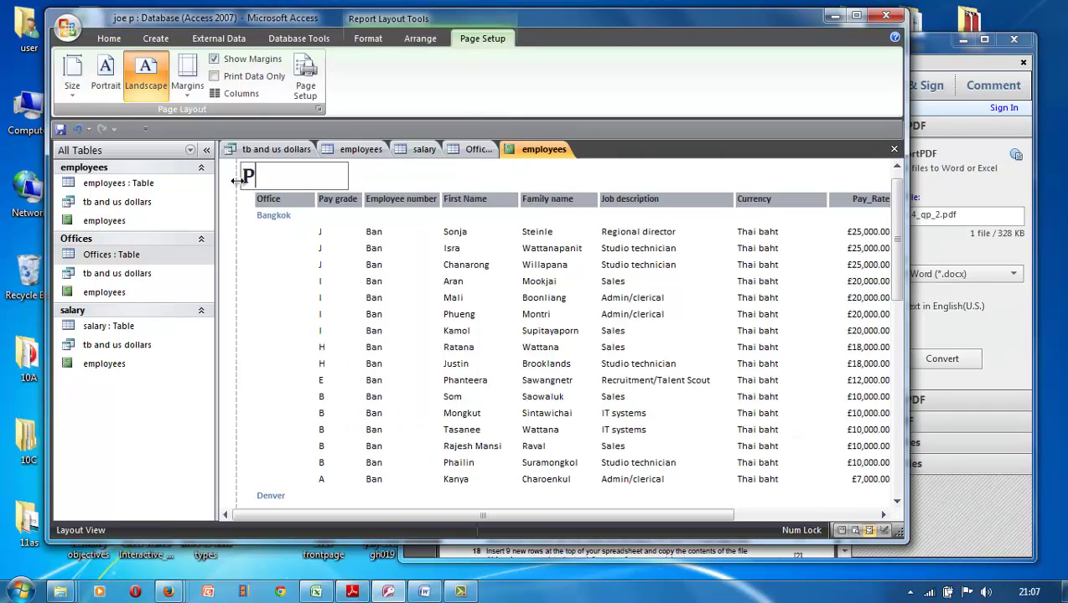
{"action": "type", "text": "ay gra"}
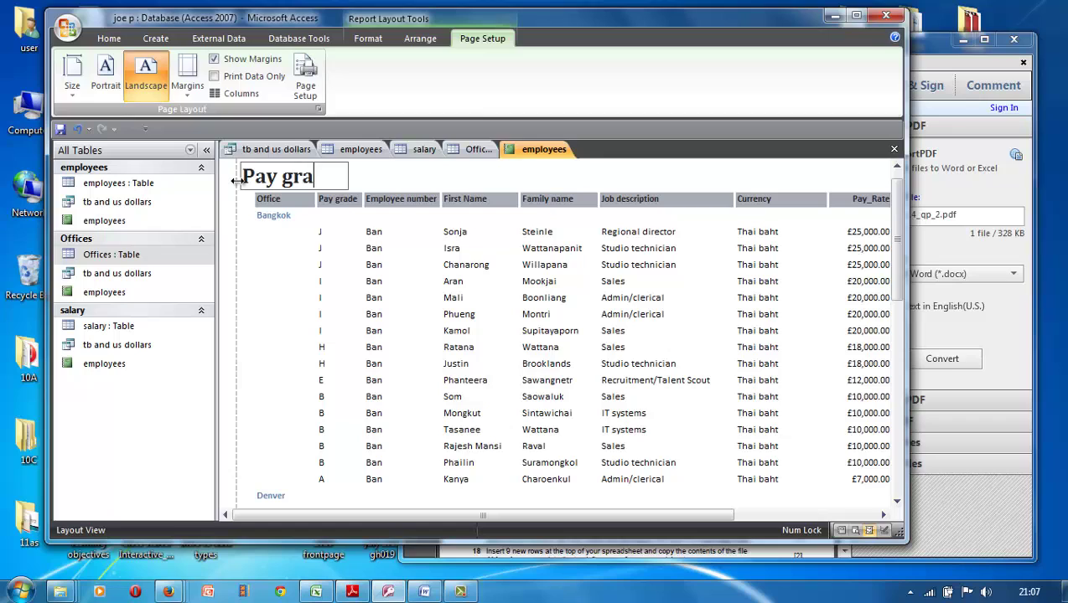
{"action": "type", "text": "des in"}
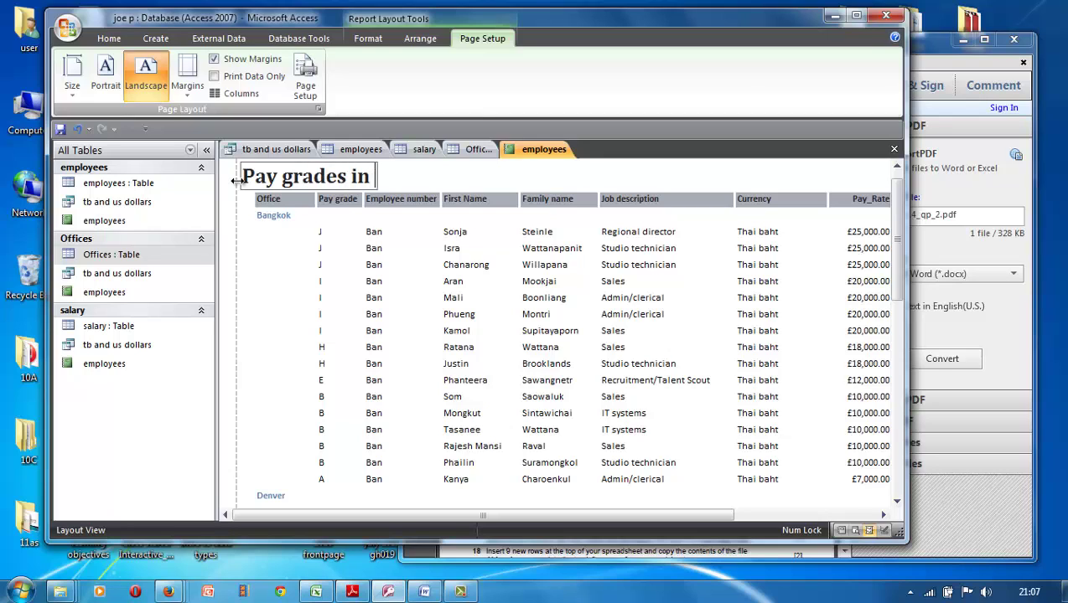
{"action": "type", "text": " Thai"}
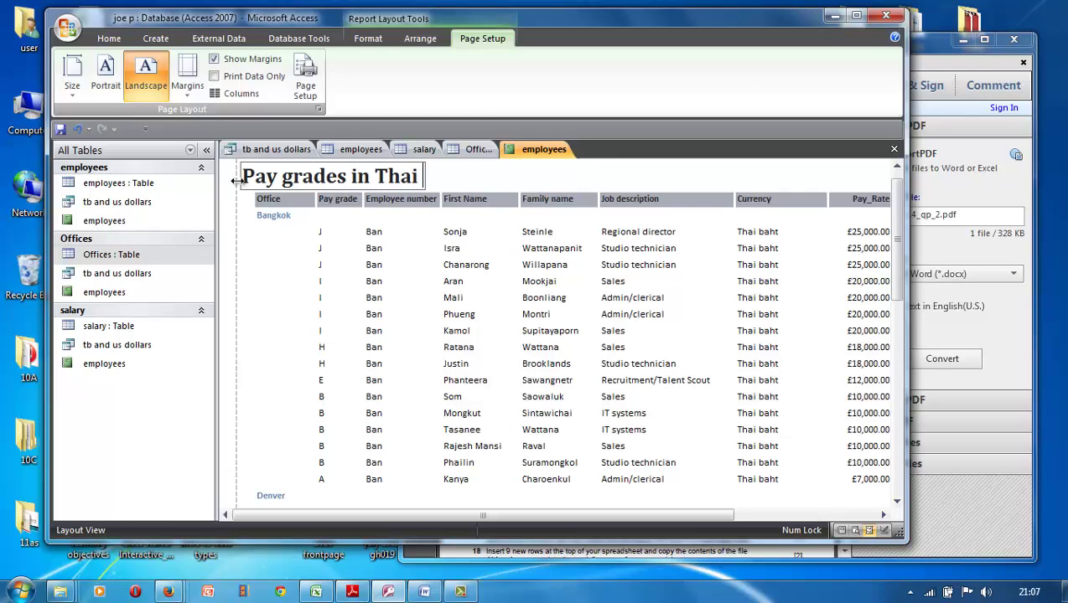
{"action": "type", "text": " Bhat or"}
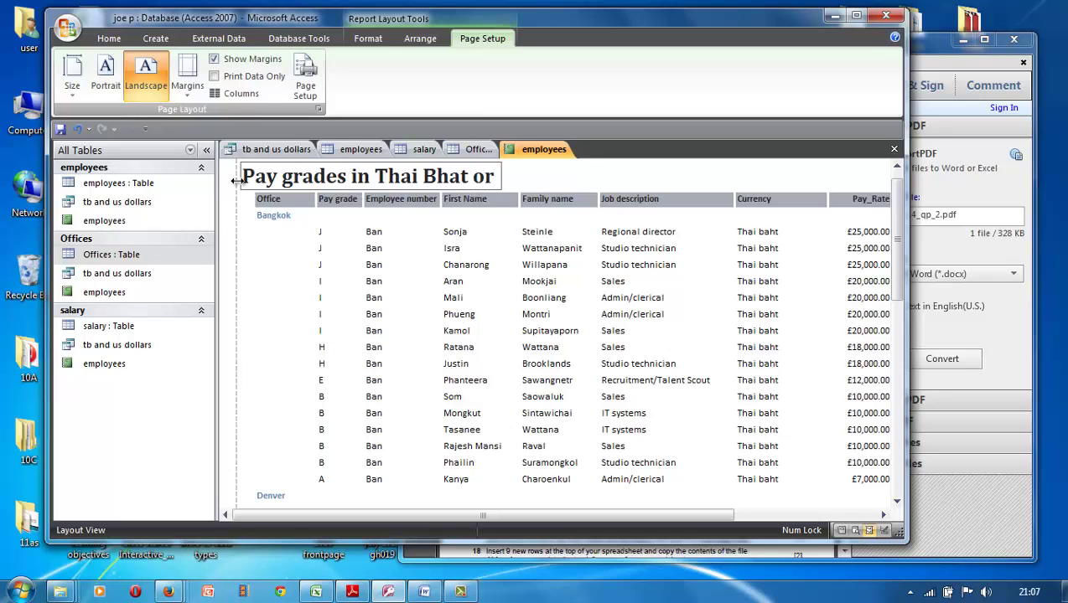
{"action": "type", "text": " US doll"}
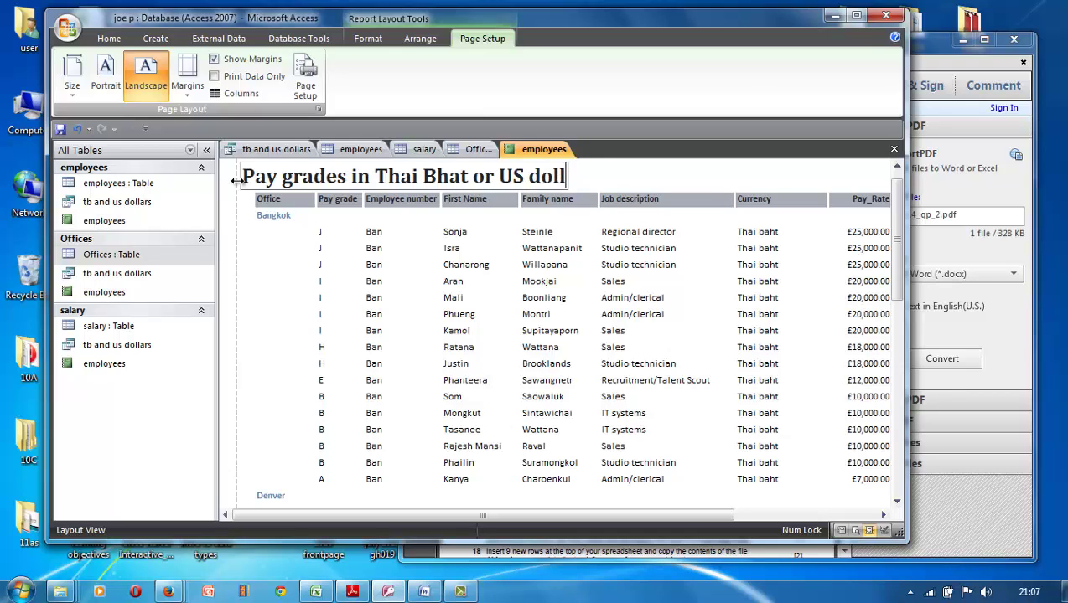
{"action": "type", "text": "ars"}
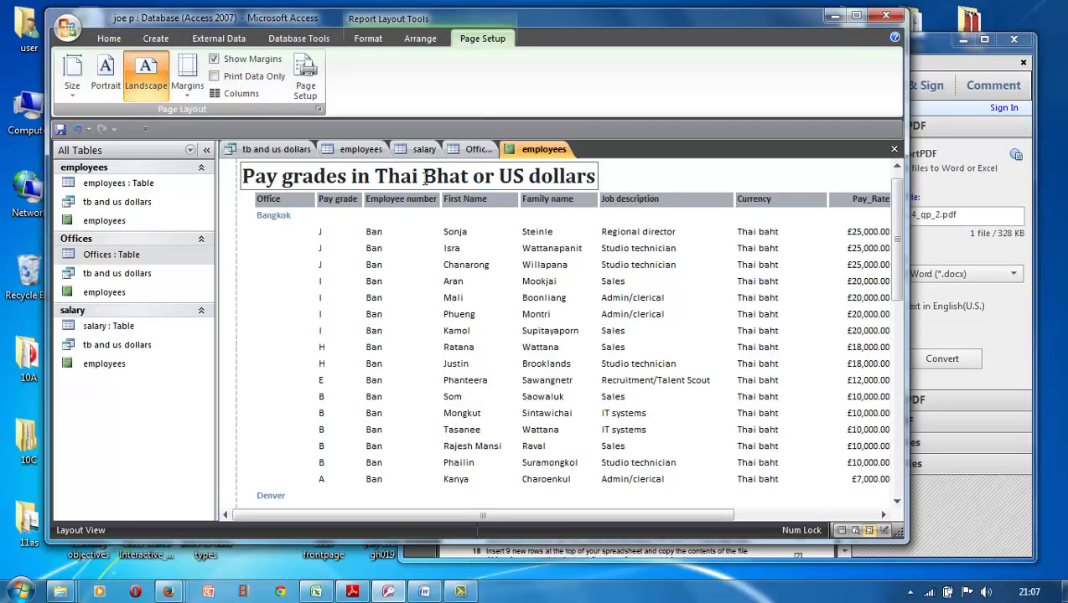
- Show the report in Design View and extend the Report Footer section to a height of about 2 cm
{"action": "left_click", "coordinate": [113, 38]}
{"action": "left_click", "coordinate": [72, 86]}
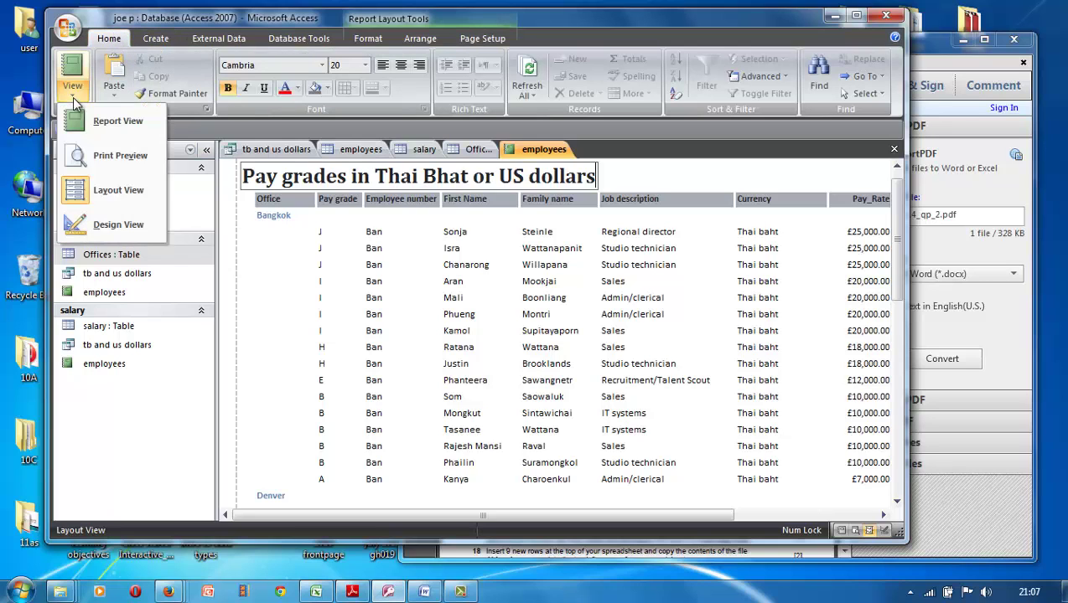
{"action": "left_click", "coordinate": [102, 228]}
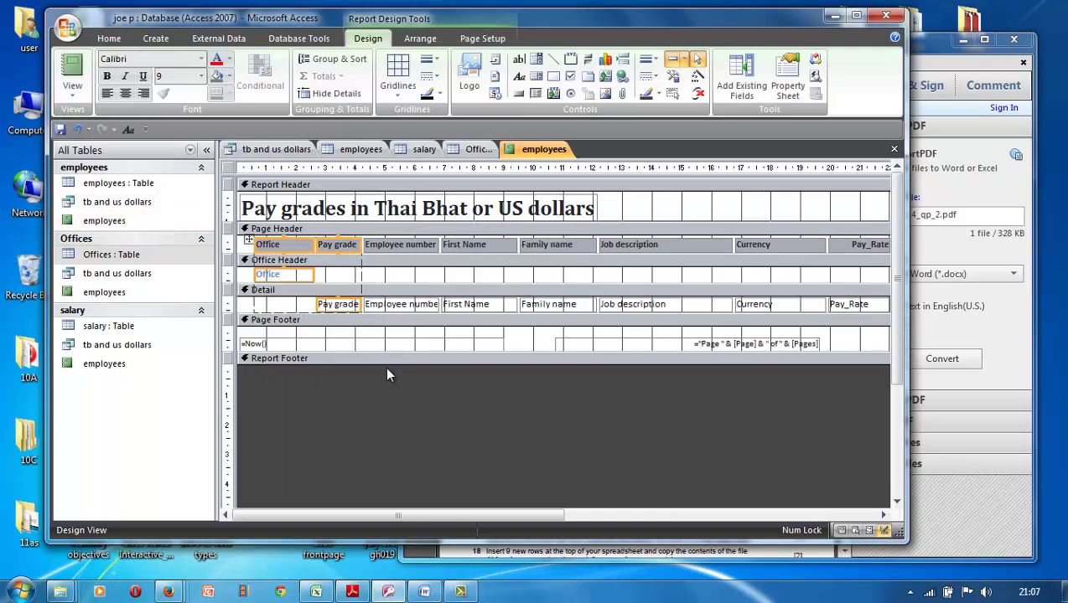
{"action": "left_click_drag", "start_coordinate": [385, 362], "coordinate": [385, 426]}
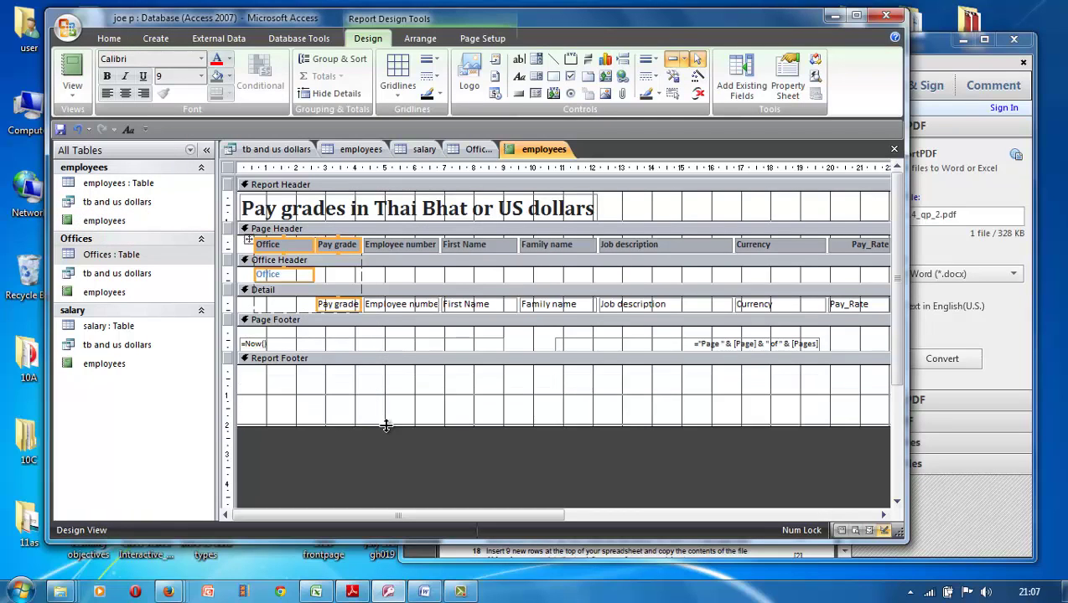
{"action": "left_click", "coordinate": [396, 361]}
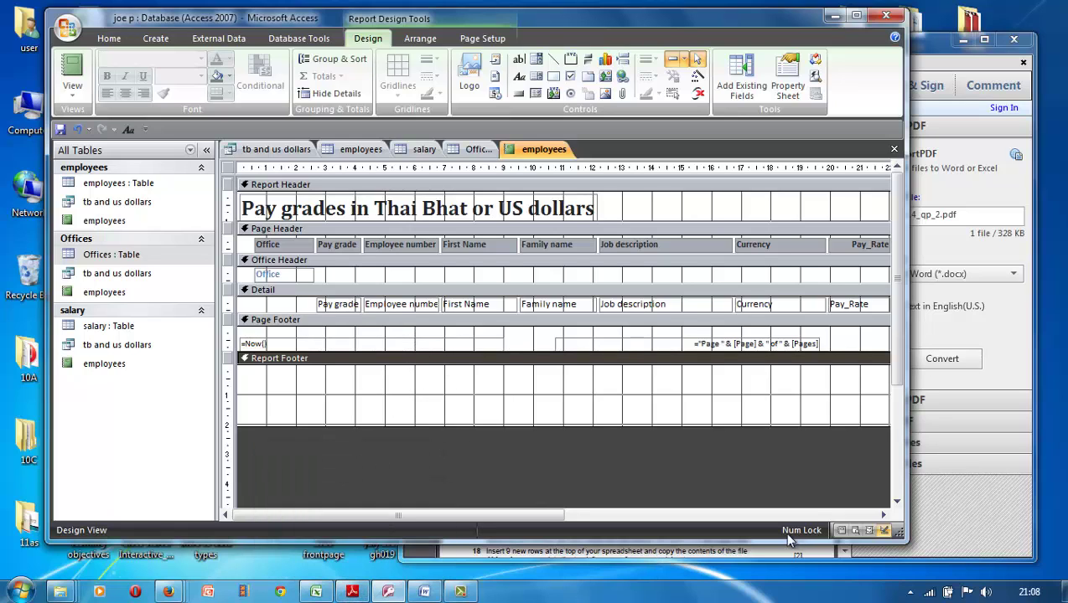
- Check question 12's header requirement, then add a label about 6.5 cm wide in the Report Header containing the name, centre number and candidate number
{"action": "left_click", "coordinate": [990, 504]}
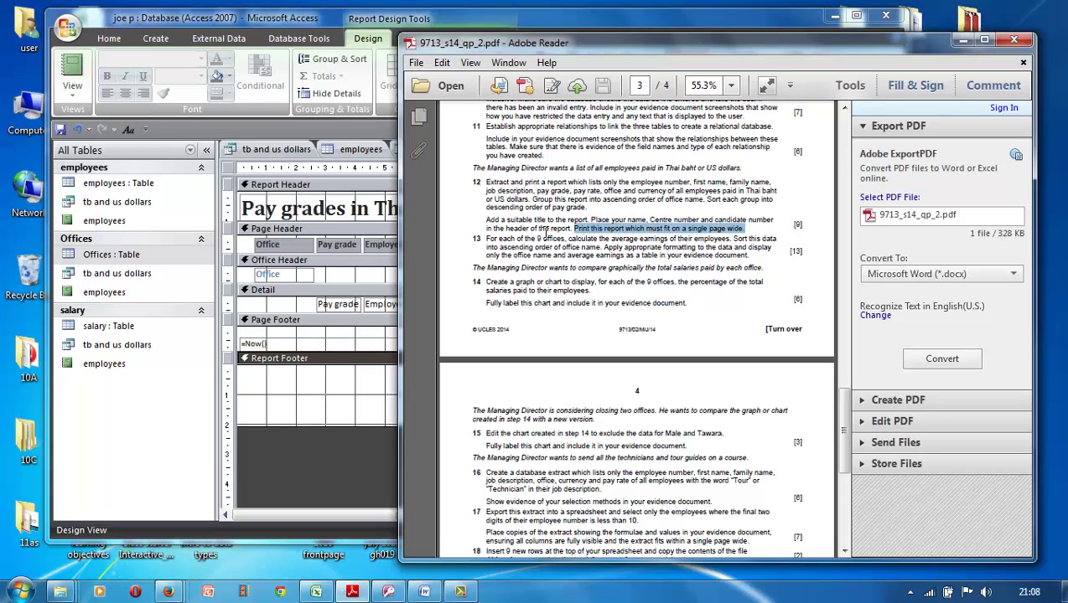
{"action": "left_click", "coordinate": [359, 395]}
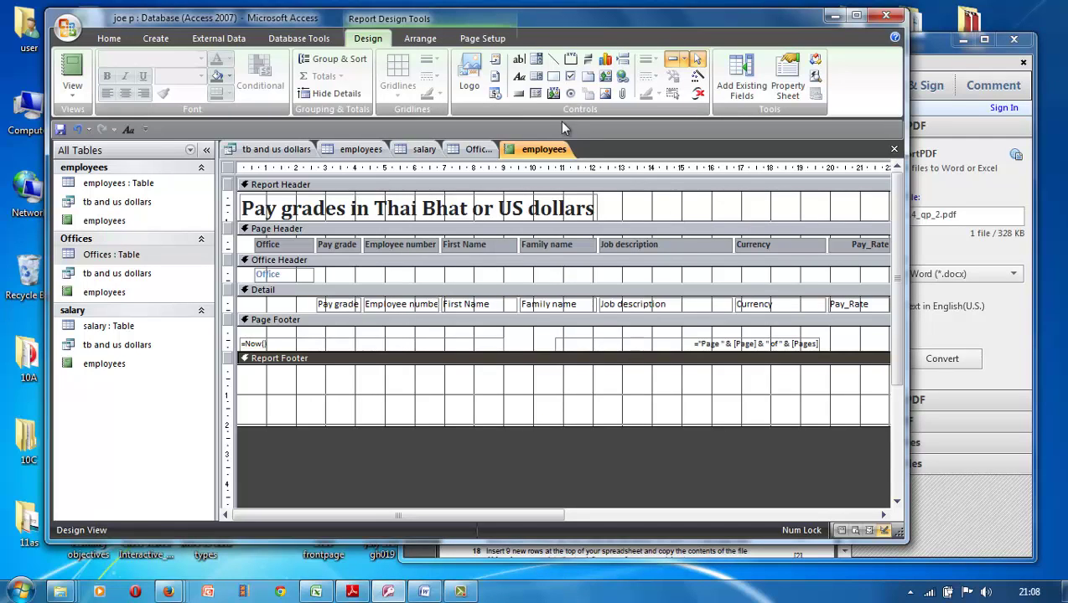
{"action": "left_click", "coordinate": [520, 78]}
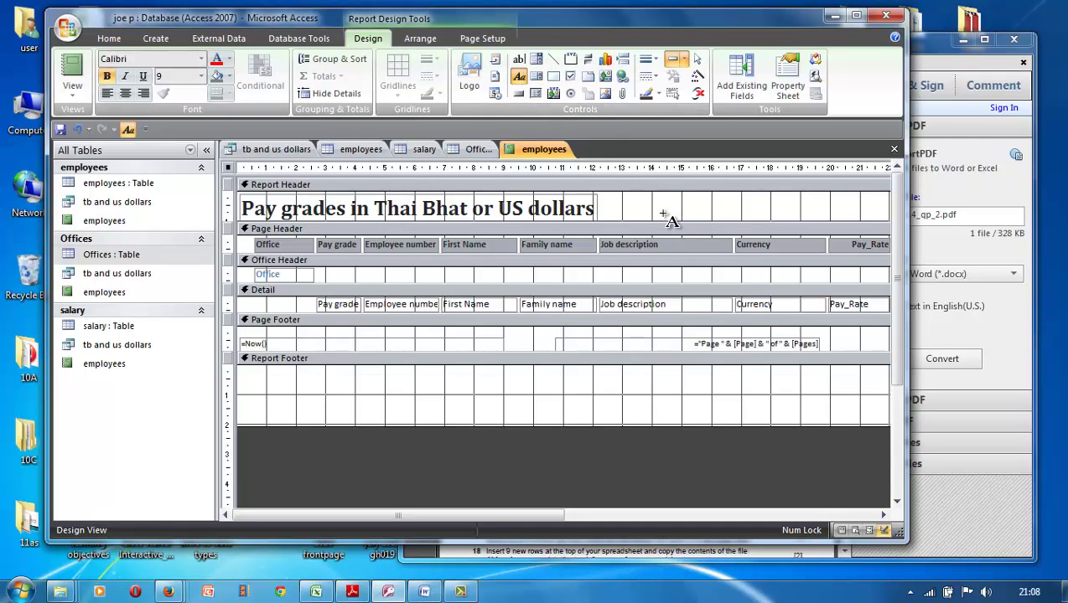
{"action": "mouse_move", "coordinate": [661, 197]}
{"action": "left_mouse_down"}
{"action": "mouse_move", "coordinate": [762, 192]}
{"action": "mouse_move", "coordinate": [854, 237]}
{"action": "left_mouse_up"}
{"action": "key", "text": "Escape"}
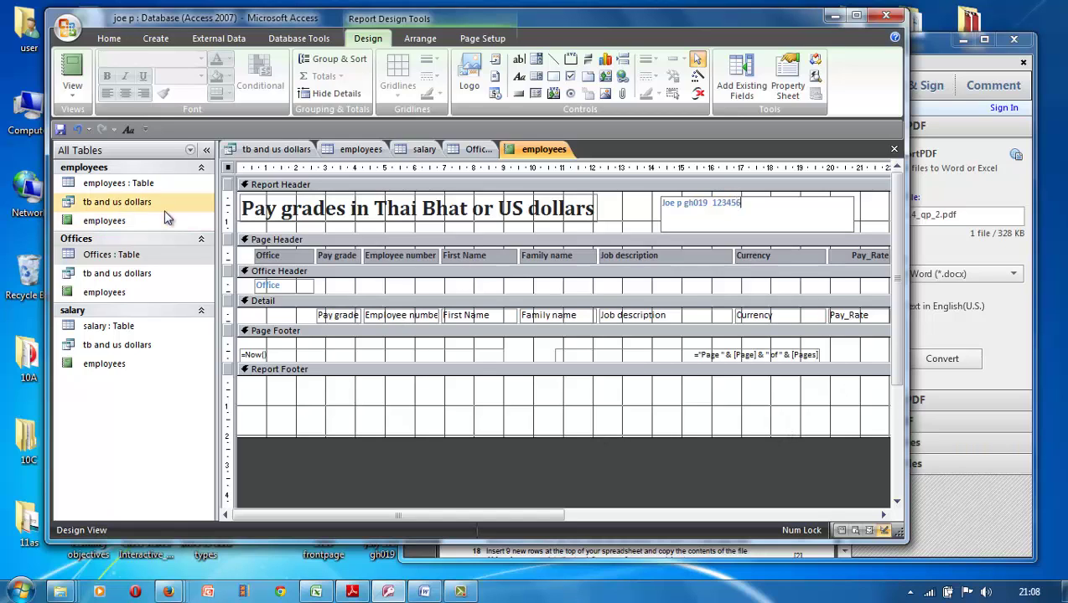
- Review the whole report in Report View, then reread questions 12 and 13 of the exam paper in Adobe Reader
{"action": "left_click", "coordinate": [65, 92]}
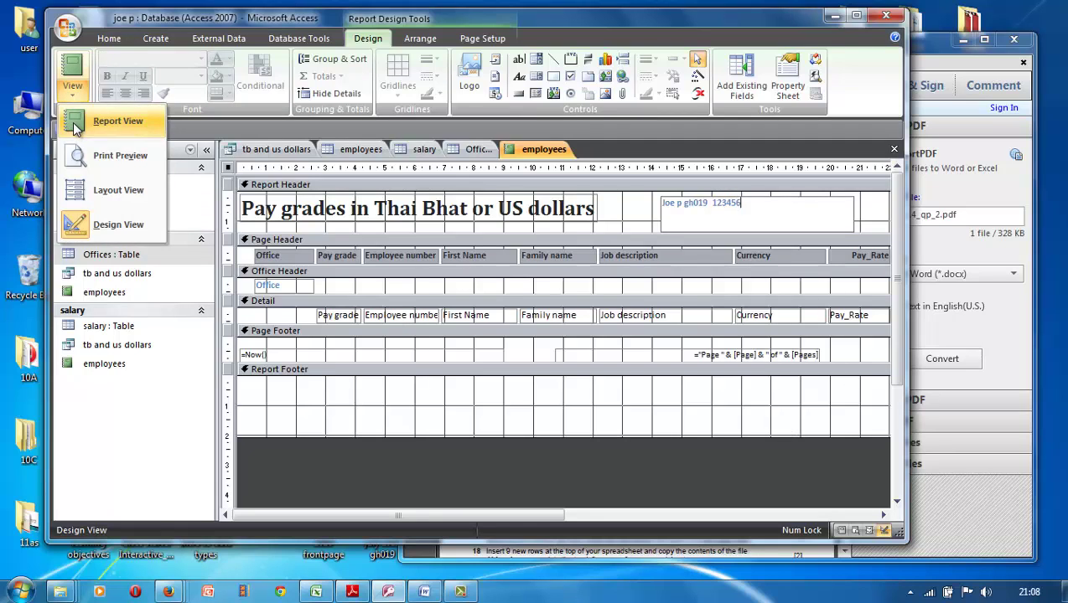
{"action": "left_click", "coordinate": [105, 117]}
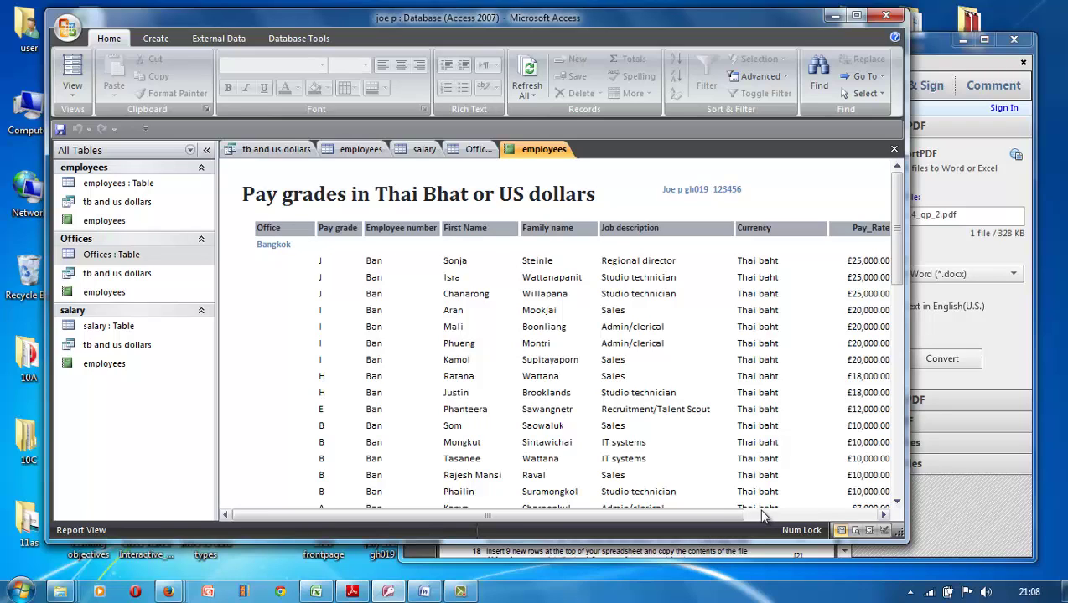
{"action": "left_click_drag", "start_coordinate": [726, 520], "coordinate": [800, 516]}
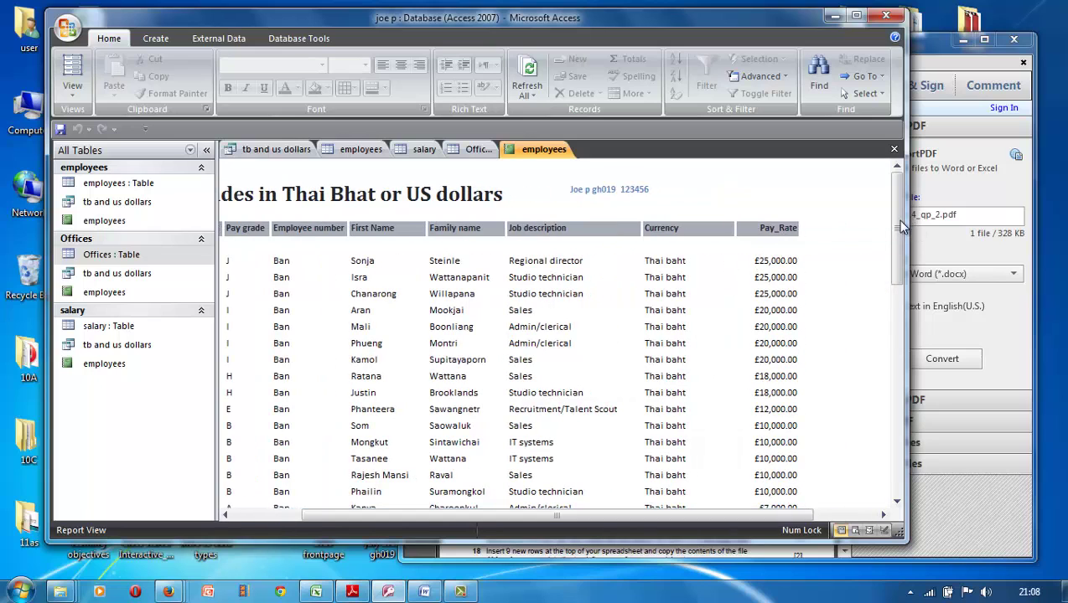
{"action": "left_click_drag", "start_coordinate": [901, 224], "coordinate": [904, 466]}
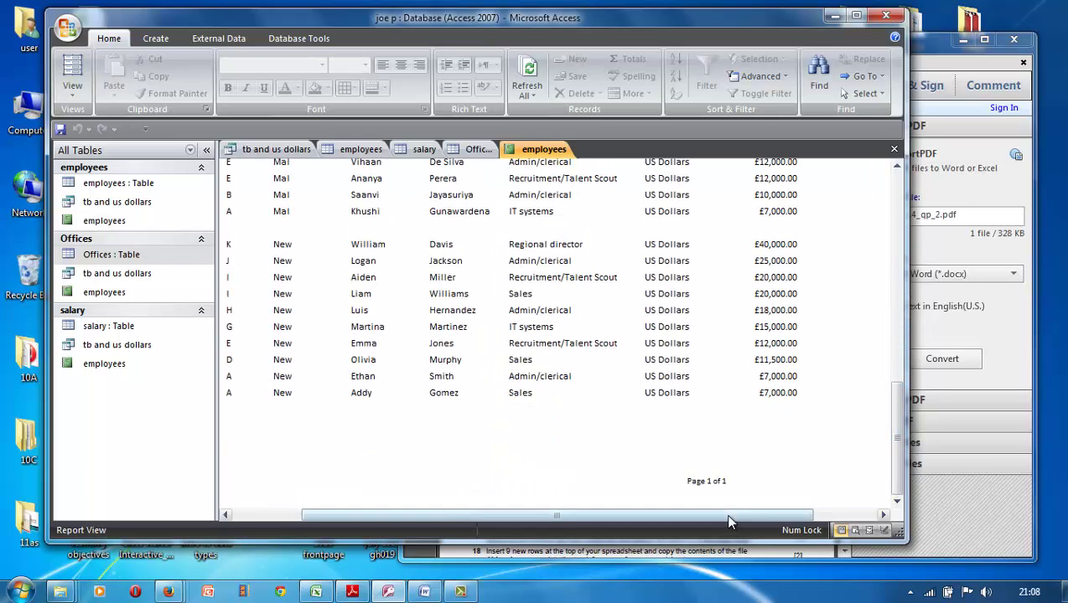
{"action": "left_click_drag", "start_coordinate": [724, 515], "coordinate": [560, 511]}
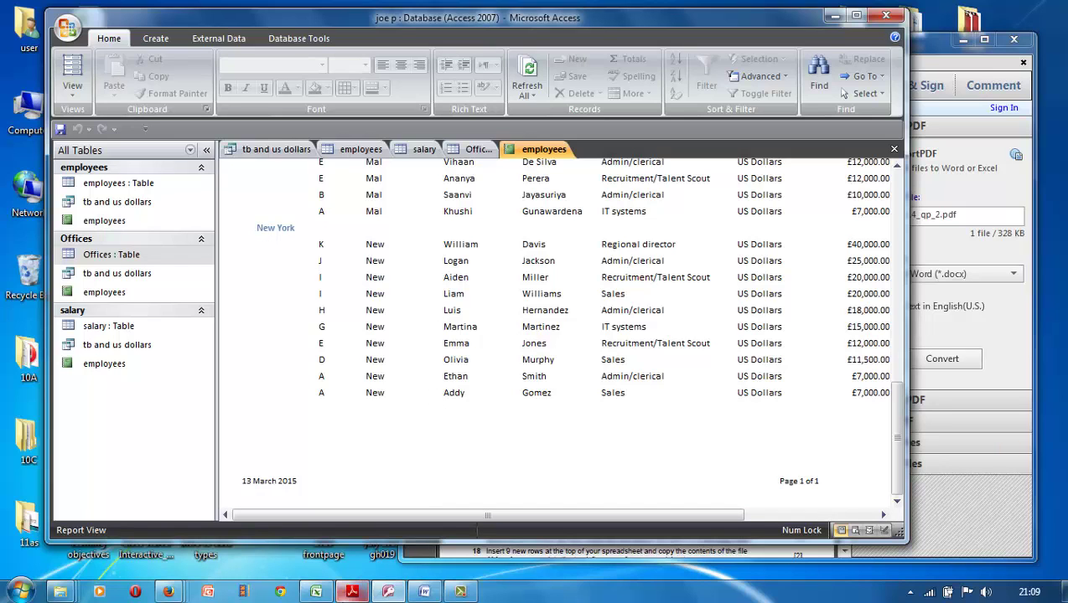
{"action": "left_click", "coordinate": [353, 590]}
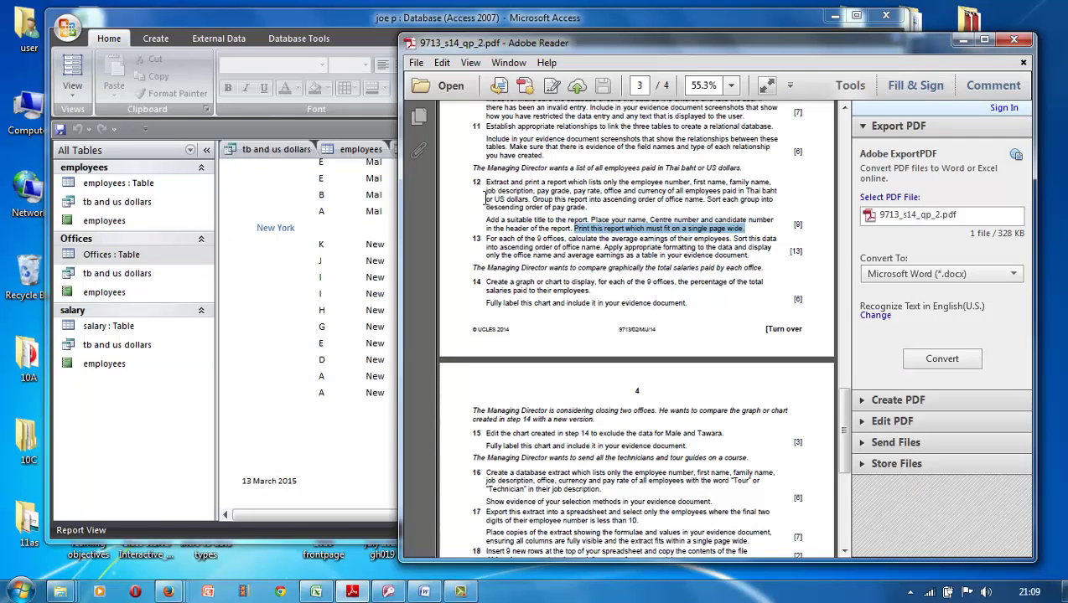
{"action": "left_click_drag", "start_coordinate": [484, 182], "coordinate": [747, 230]}
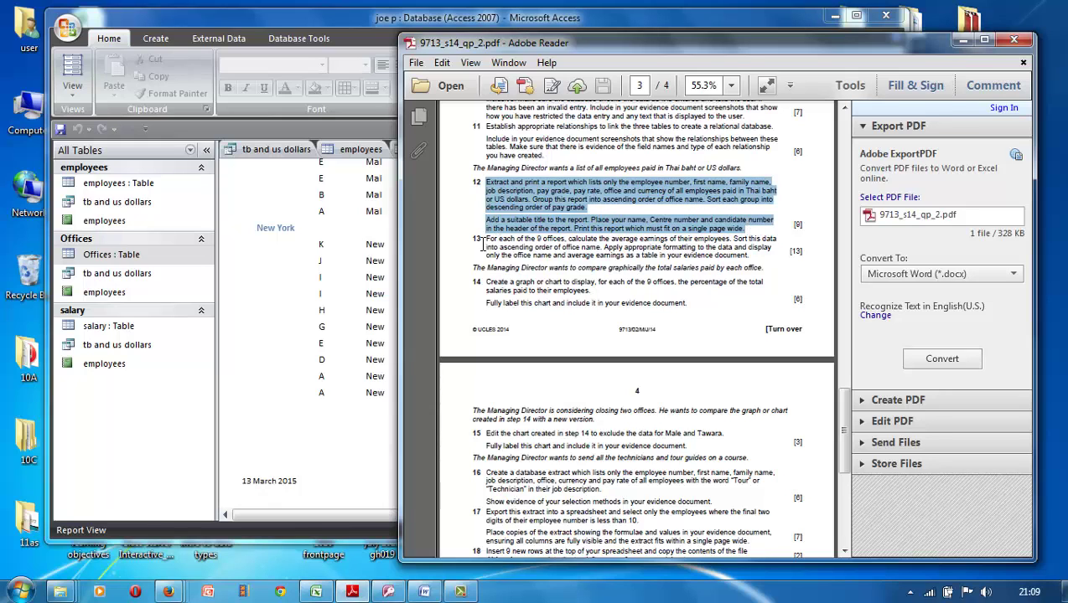
{"action": "left_click_drag", "start_coordinate": [485, 239], "coordinate": [749, 255]}
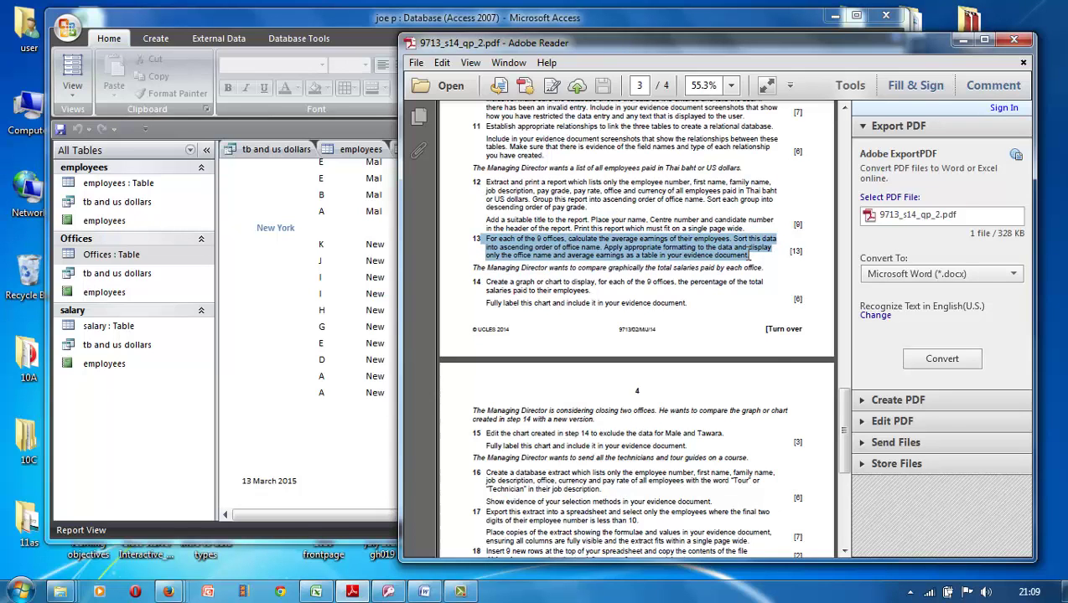
- Return to Access and save the employees report
{"action": "left_click", "coordinate": [301, 192]}
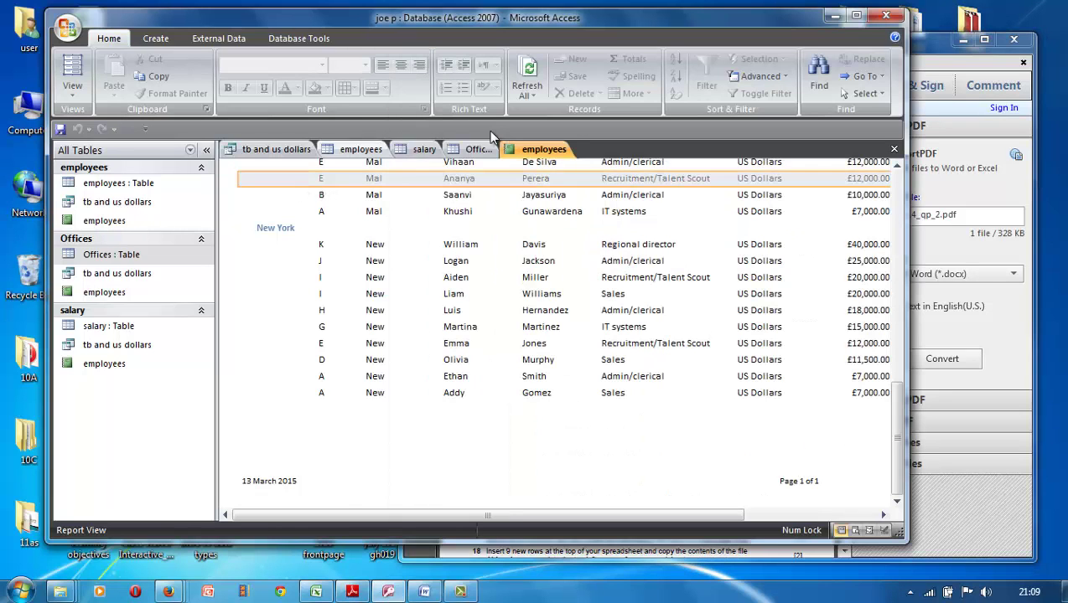
{"action": "right_click", "coordinate": [526, 154]}
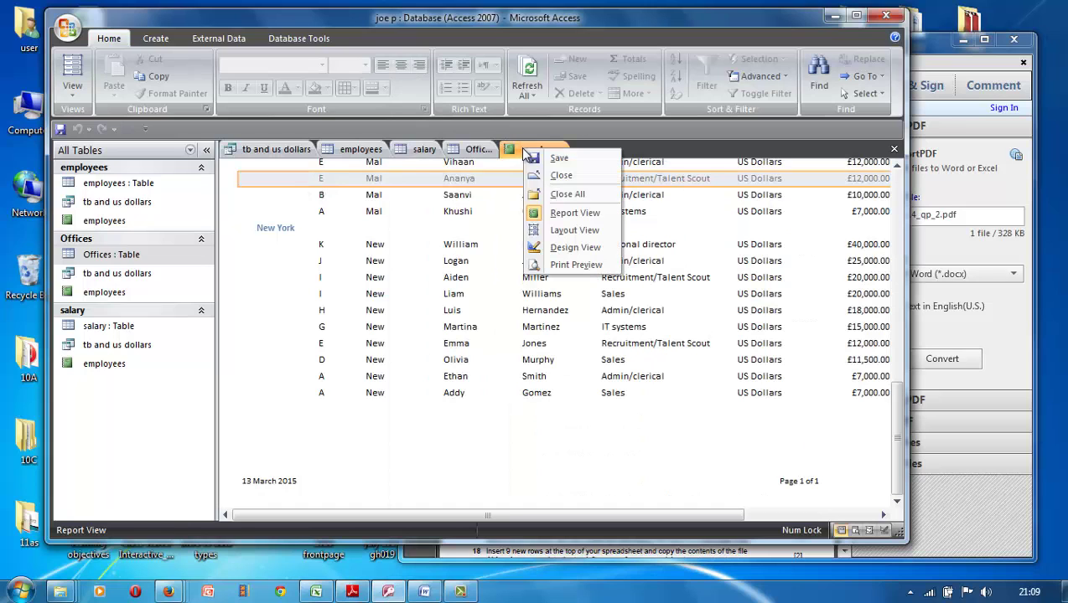
{"action": "left_click", "coordinate": [554, 159]}
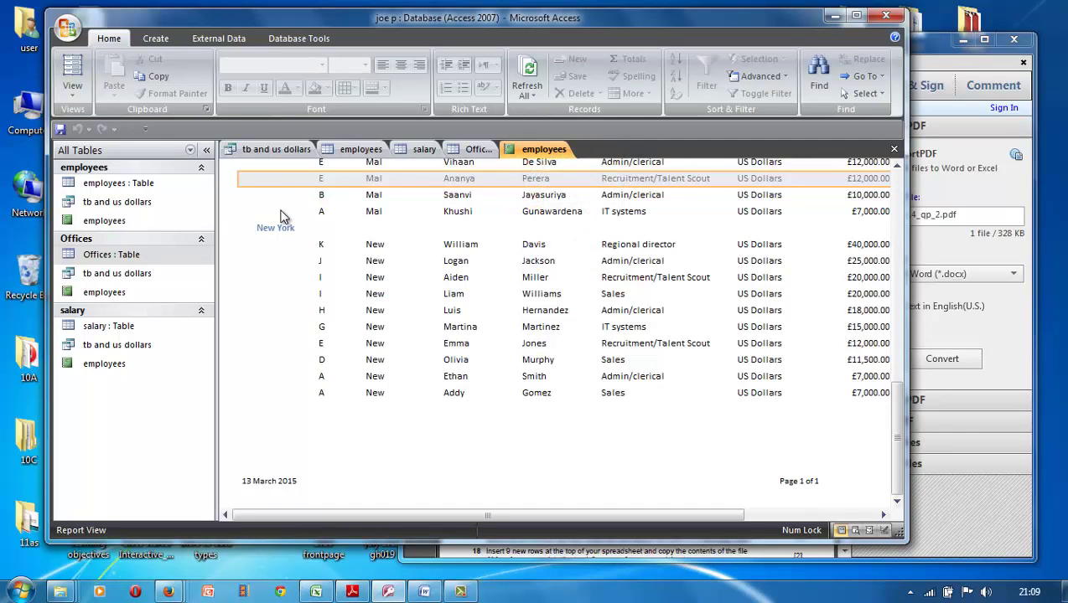
- Examine the report in Print Preview and its page margin settings, then close the preview without changing anything
{"action": "left_click", "coordinate": [67, 31]}
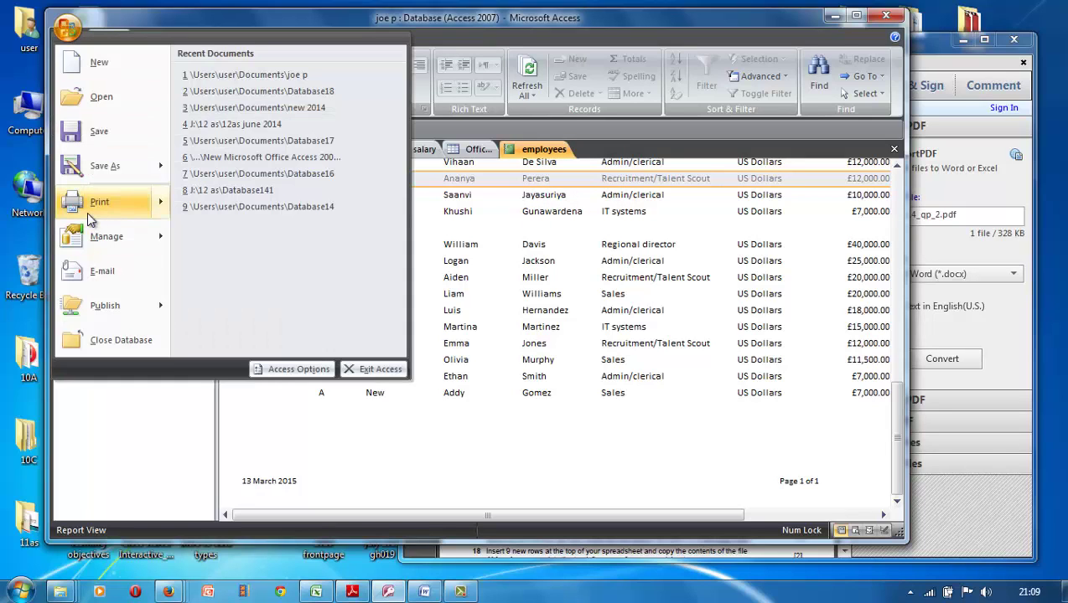
{"action": "mouse_move", "coordinate": [158, 166]}
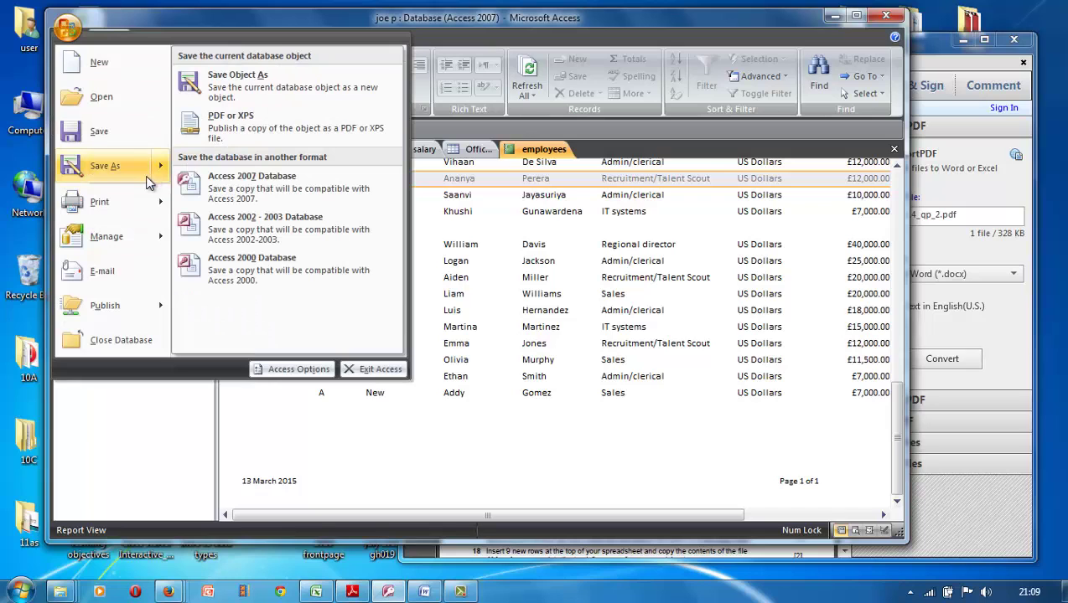
{"action": "mouse_move", "coordinate": [141, 204]}
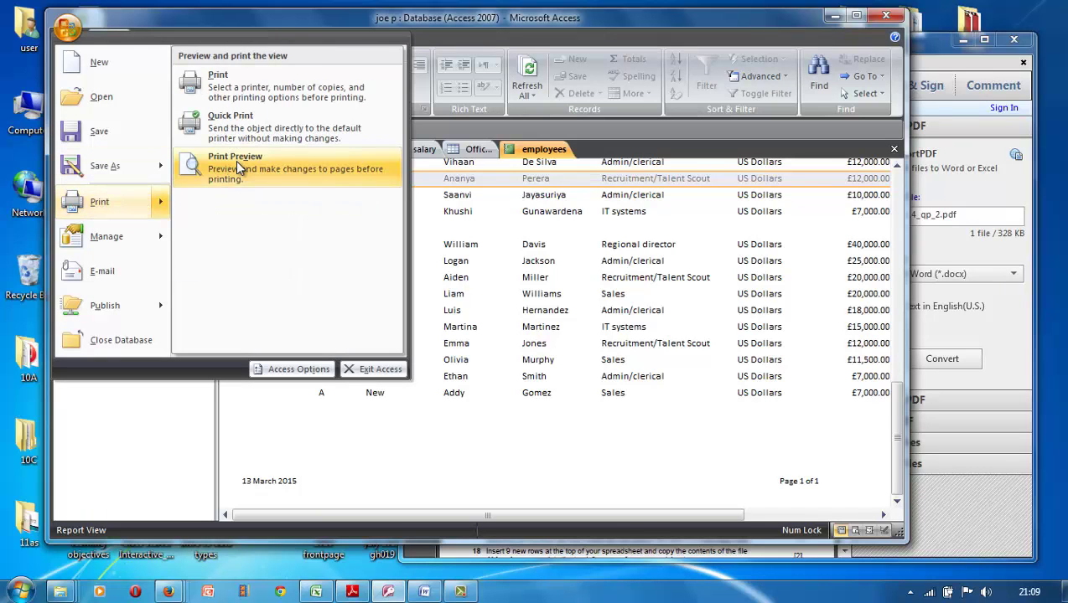
{"action": "left_click", "coordinate": [193, 170]}
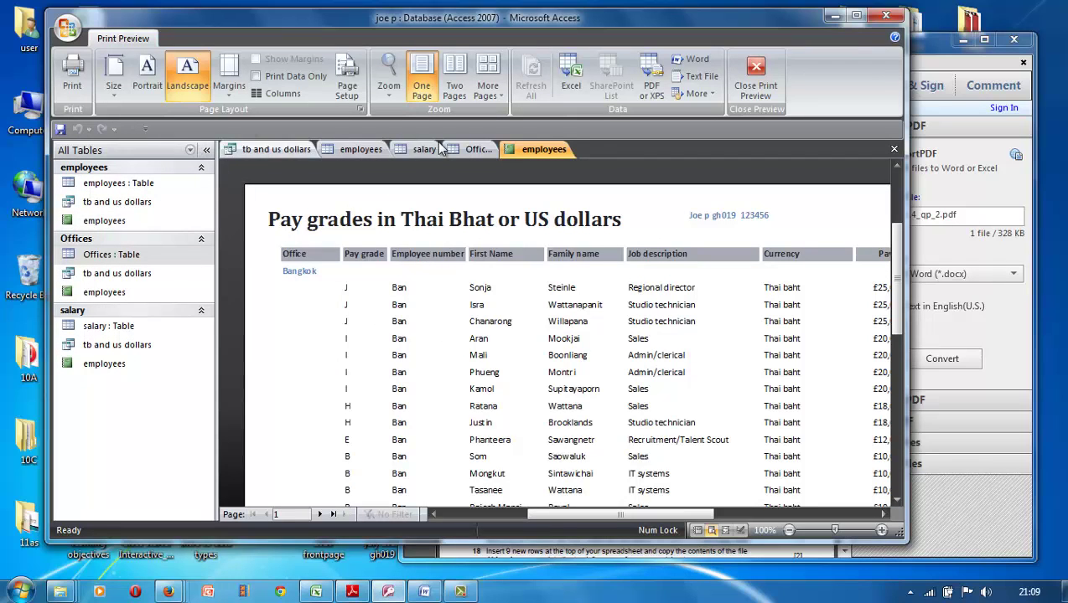
{"action": "left_click", "coordinate": [352, 87]}
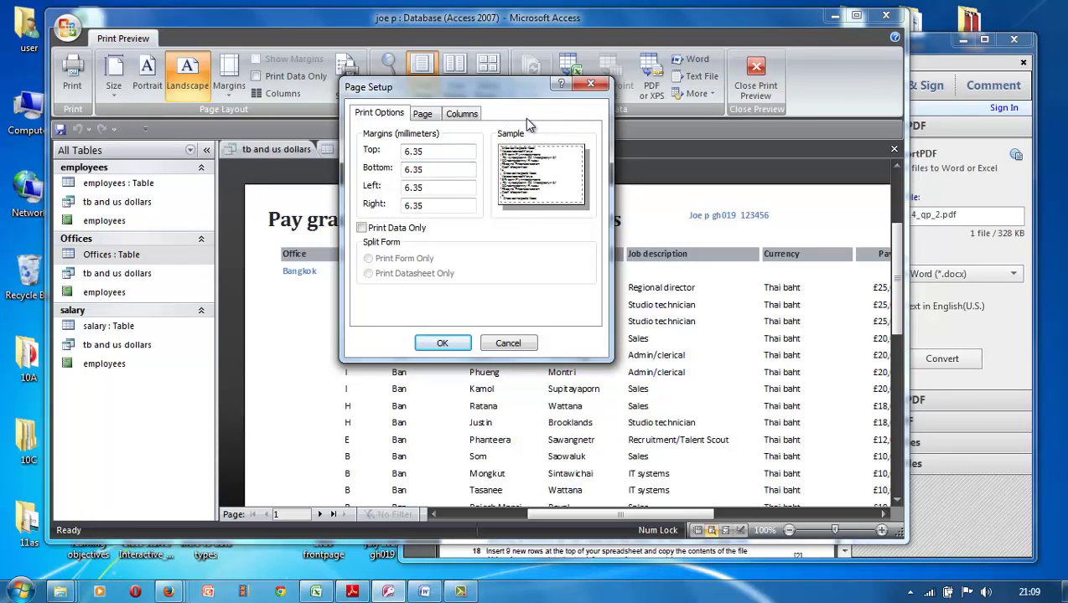
{"action": "left_click", "coordinate": [590, 83]}
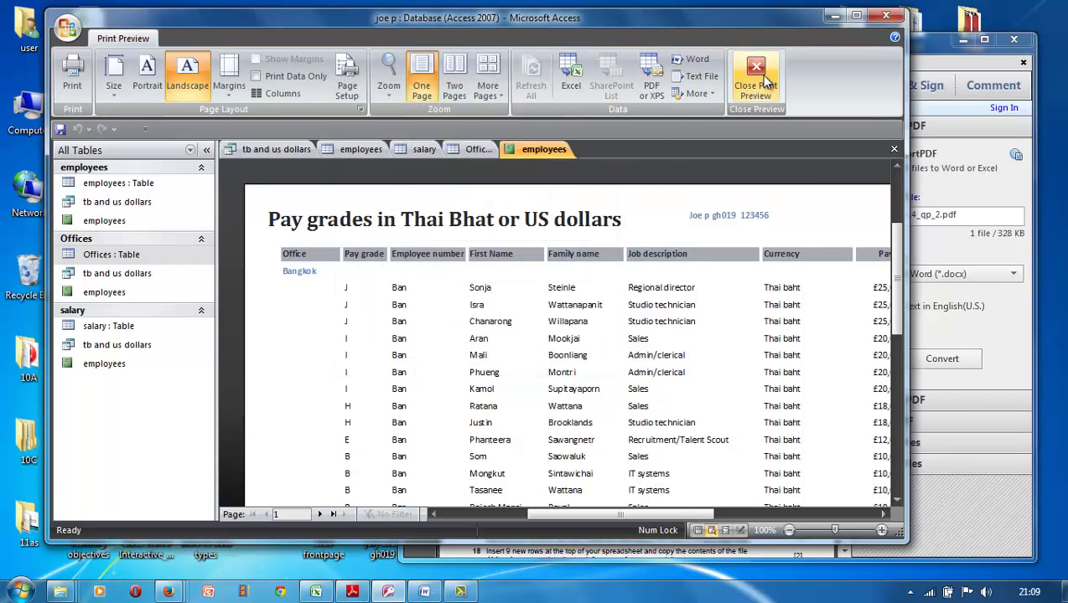
{"action": "left_click", "coordinate": [754, 84]}
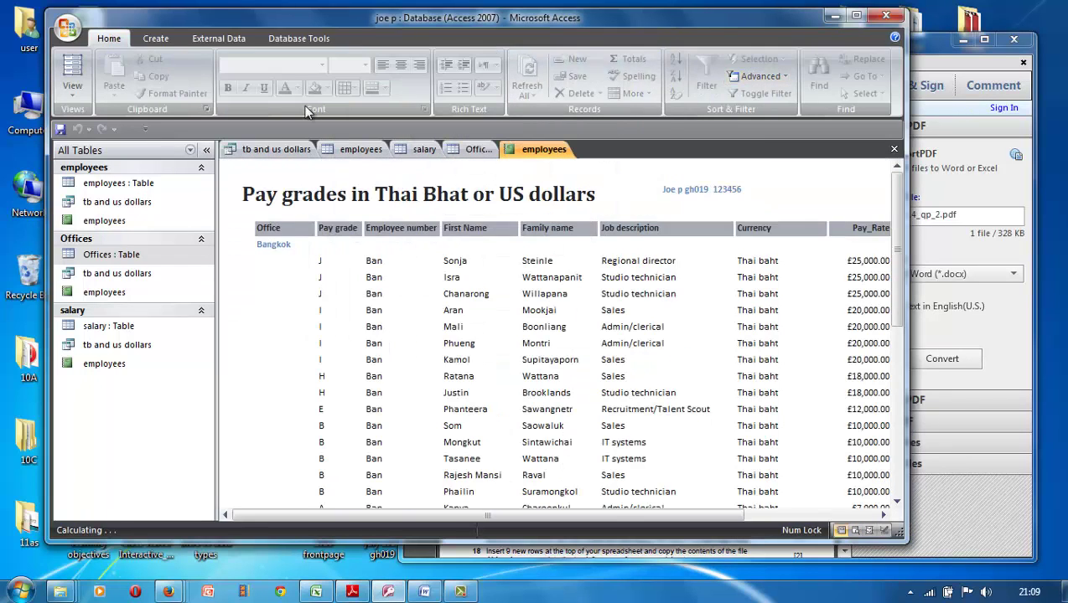
- Print one copy of the whole employees report on the HP Deskjet 2510 series printer
{"action": "left_click", "coordinate": [66, 35]}
{"action": "mouse_move", "coordinate": [96, 216]}
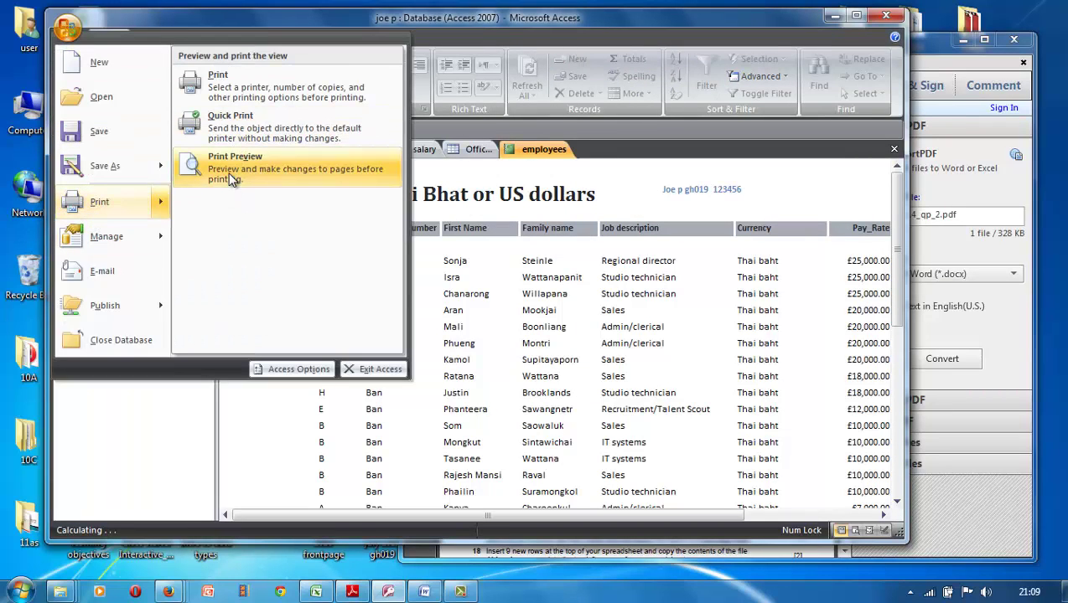
{"action": "left_click", "coordinate": [232, 92]}
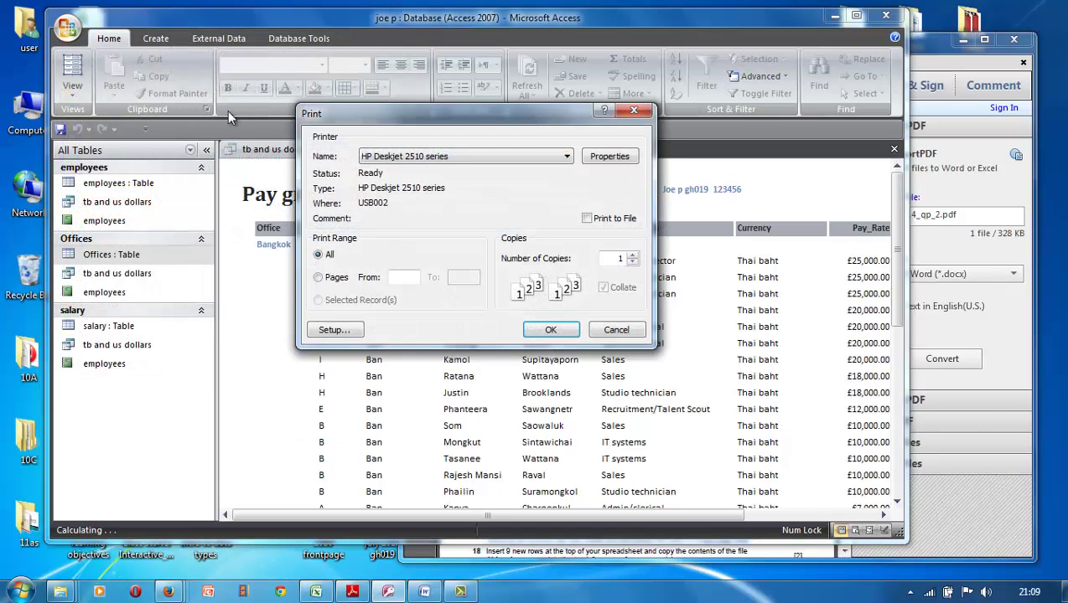
{"action": "left_click", "coordinate": [550, 330]}
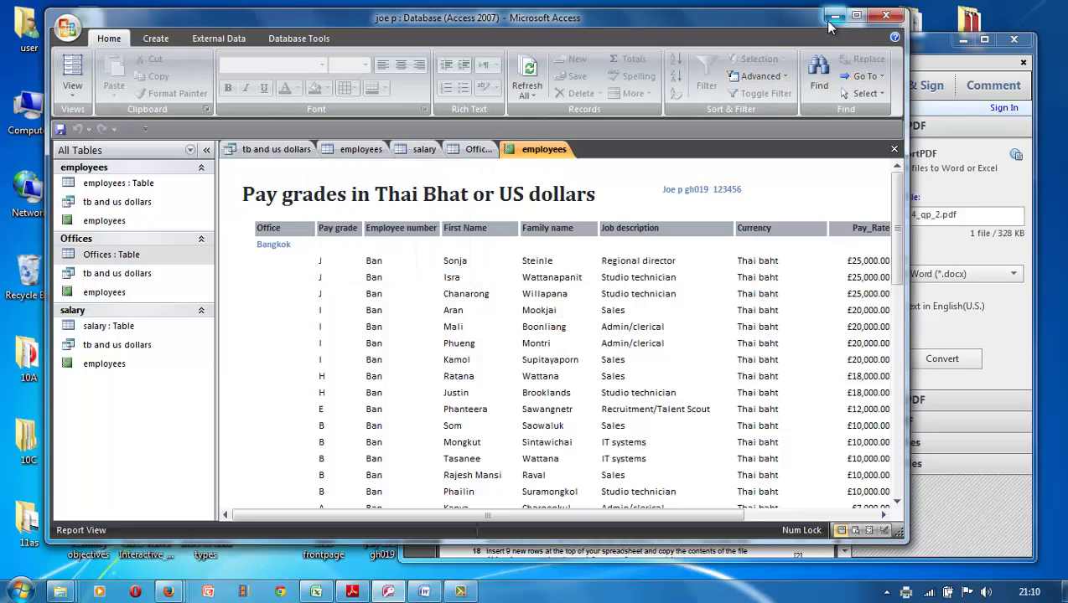
- Save the employees report and close it
{"action": "right_click", "coordinate": [567, 152]}
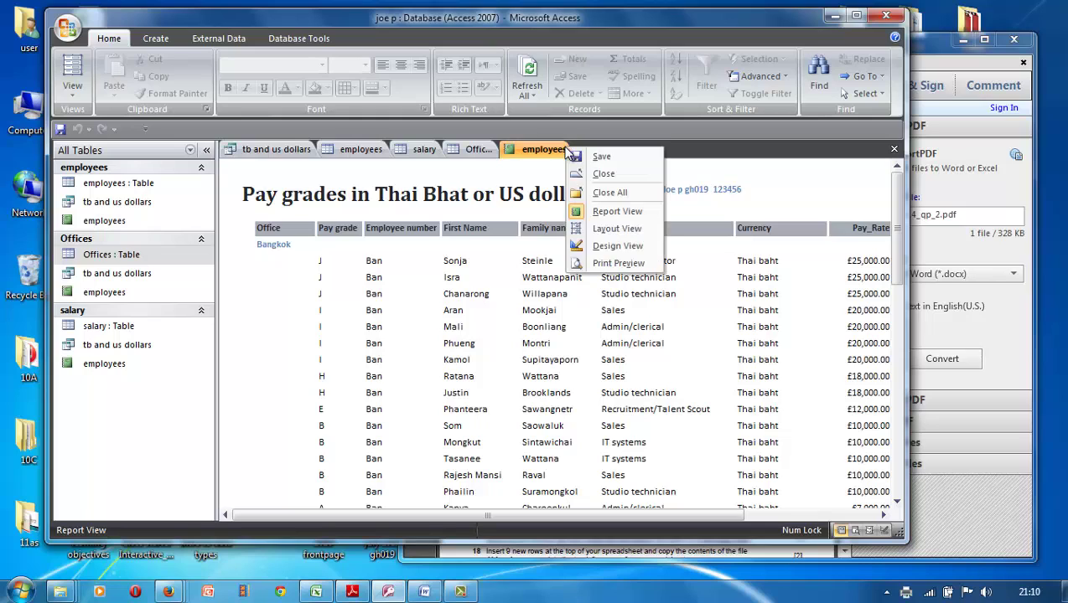
{"action": "left_click", "coordinate": [587, 163]}
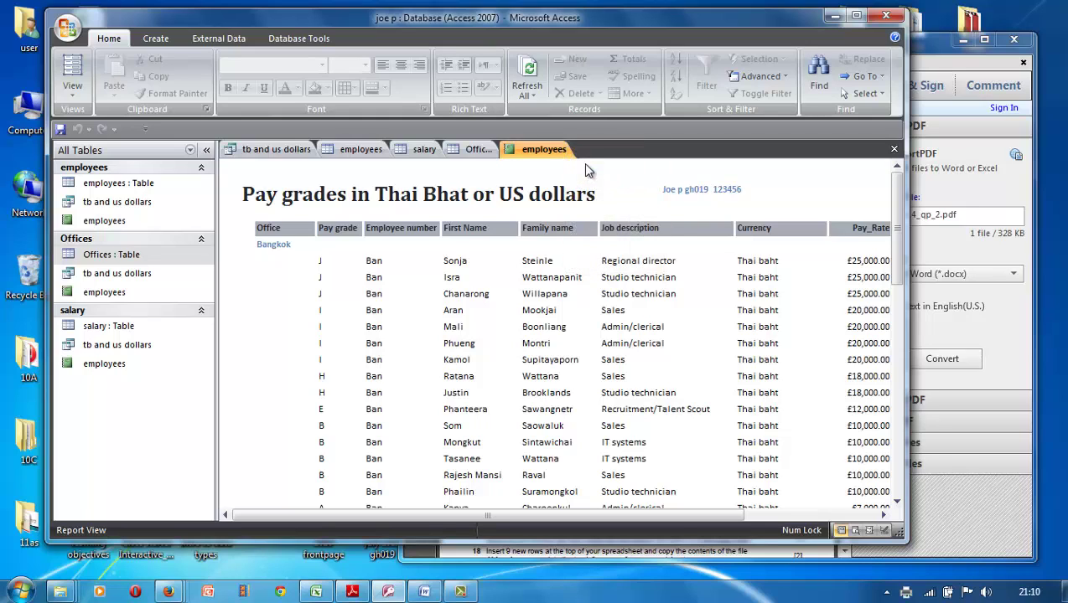
{"action": "right_click", "coordinate": [534, 151]}
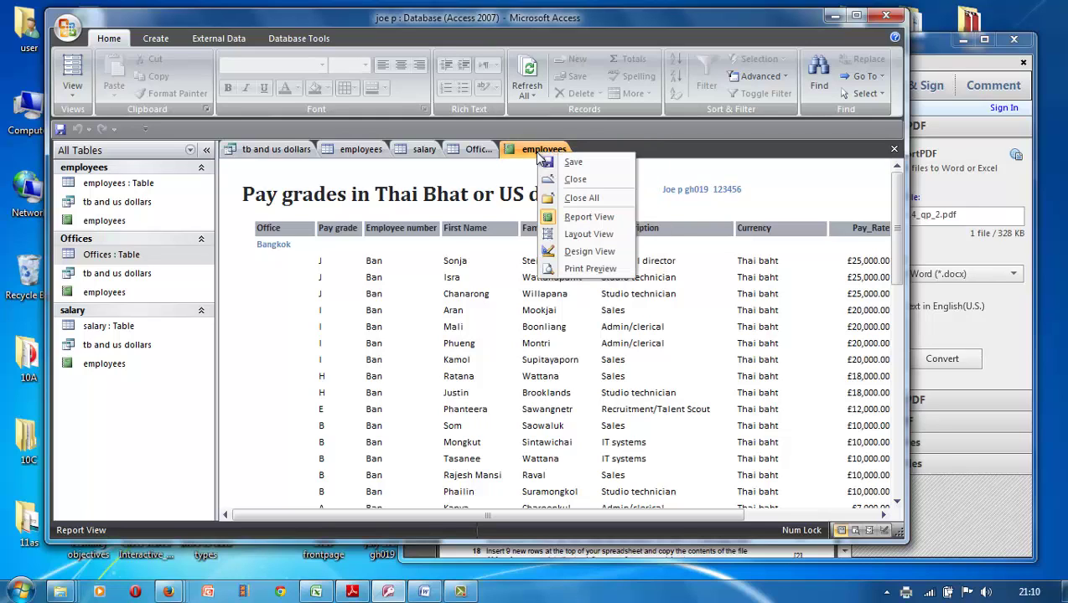
{"action": "left_click", "coordinate": [575, 178]}
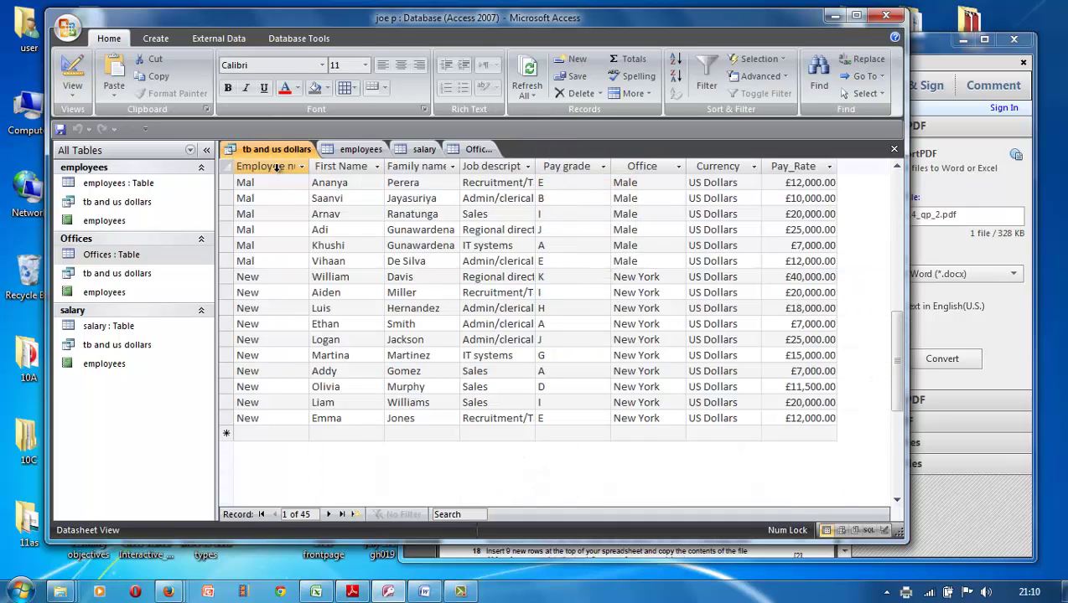
- Close the tb and us dollars query and the open Offices, salary and employees tables
{"action": "right_click", "coordinate": [271, 148]}
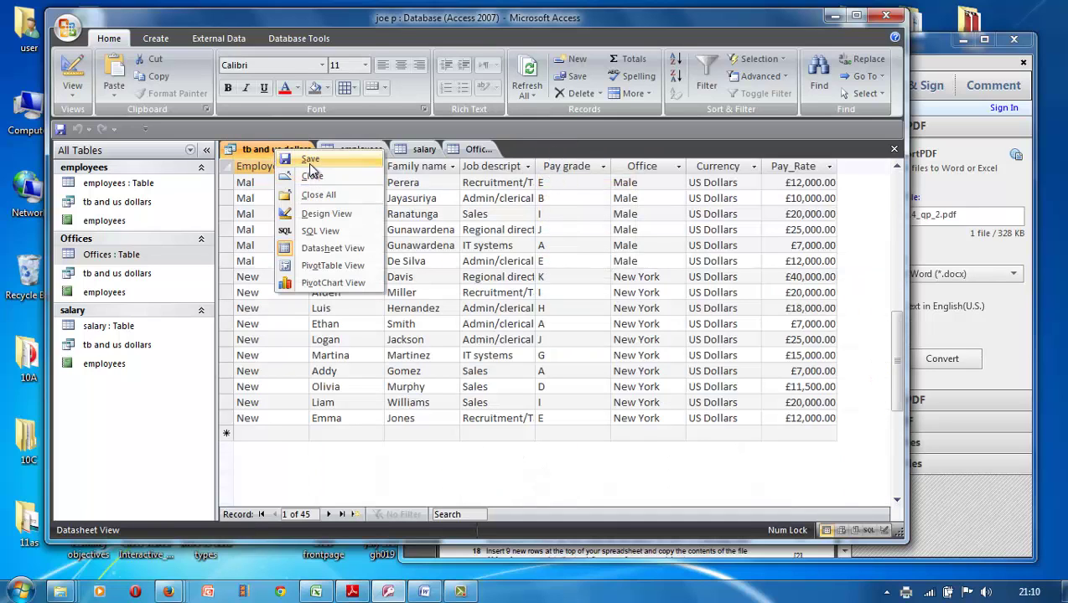
{"action": "left_click", "coordinate": [269, 149]}
{"action": "right_click", "coordinate": [268, 149]}
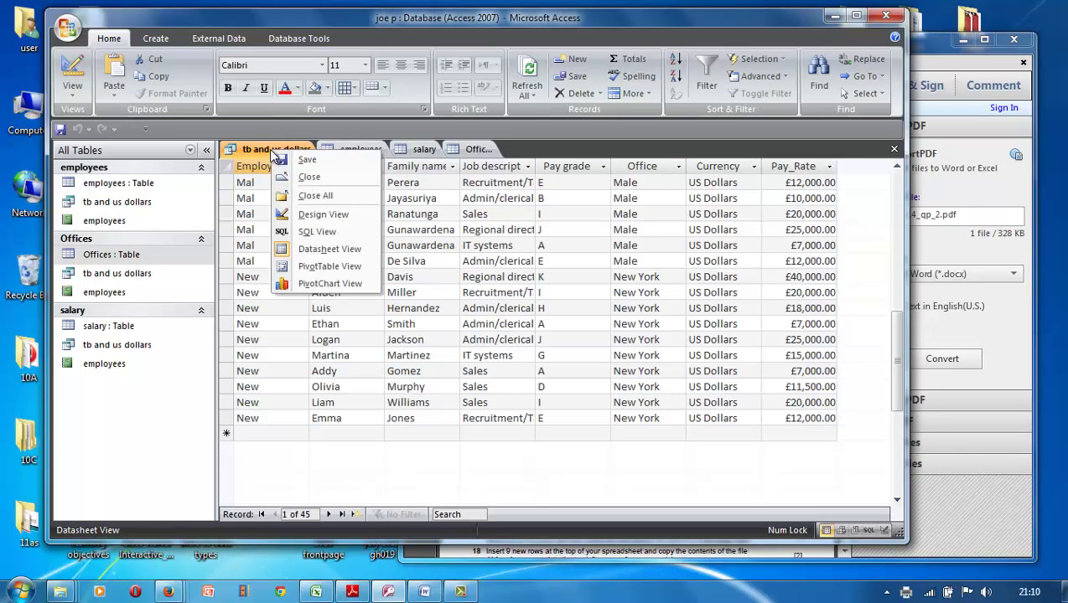
{"action": "left_click", "coordinate": [304, 178]}
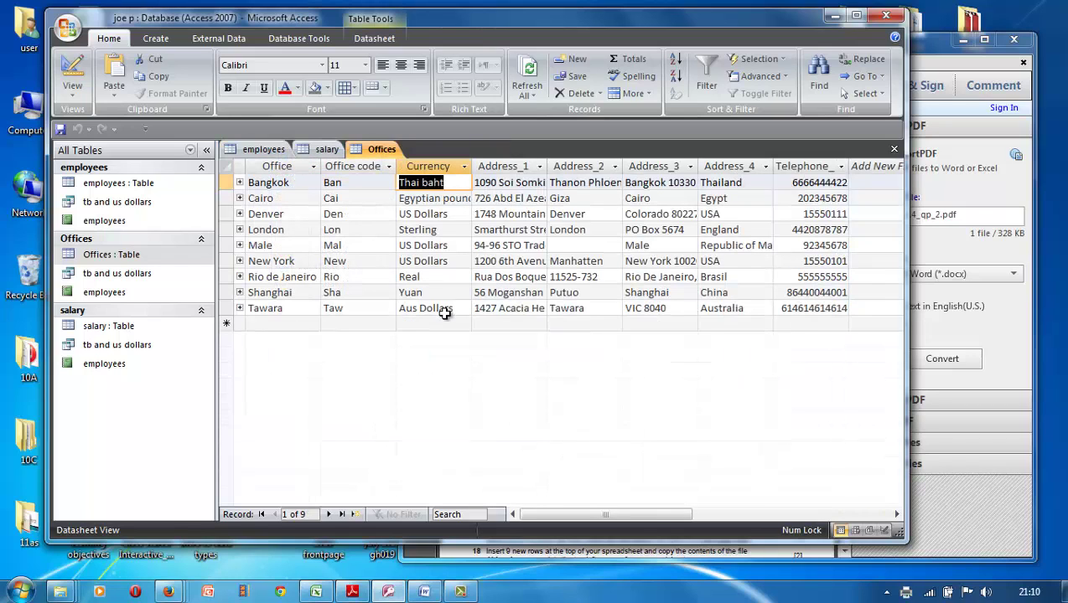
{"action": "right_click", "coordinate": [369, 157]}
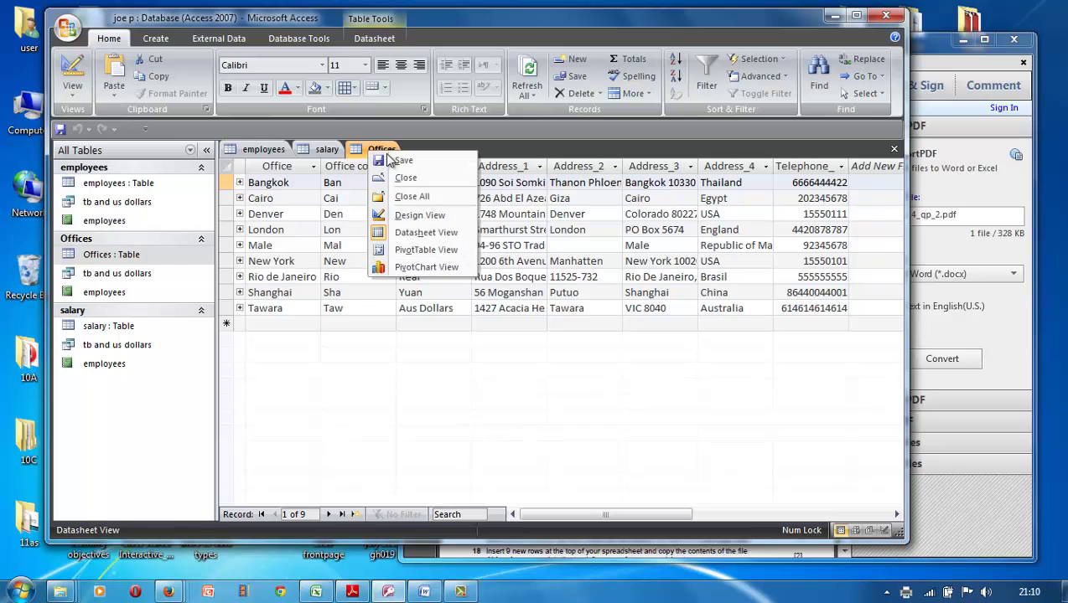
{"action": "left_click", "coordinate": [406, 180]}
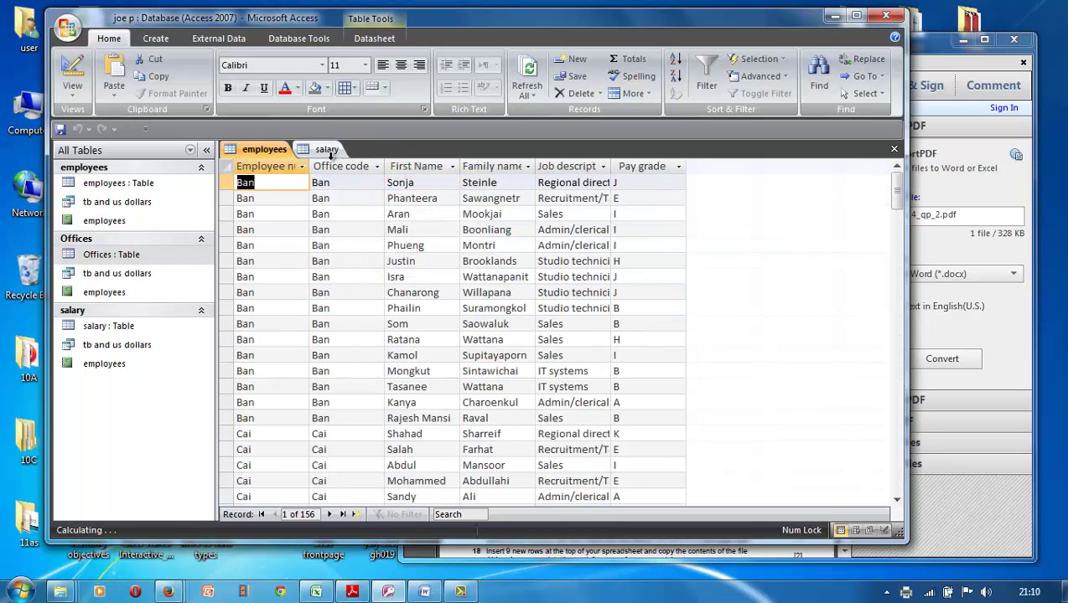
{"action": "right_click", "coordinate": [321, 156]}
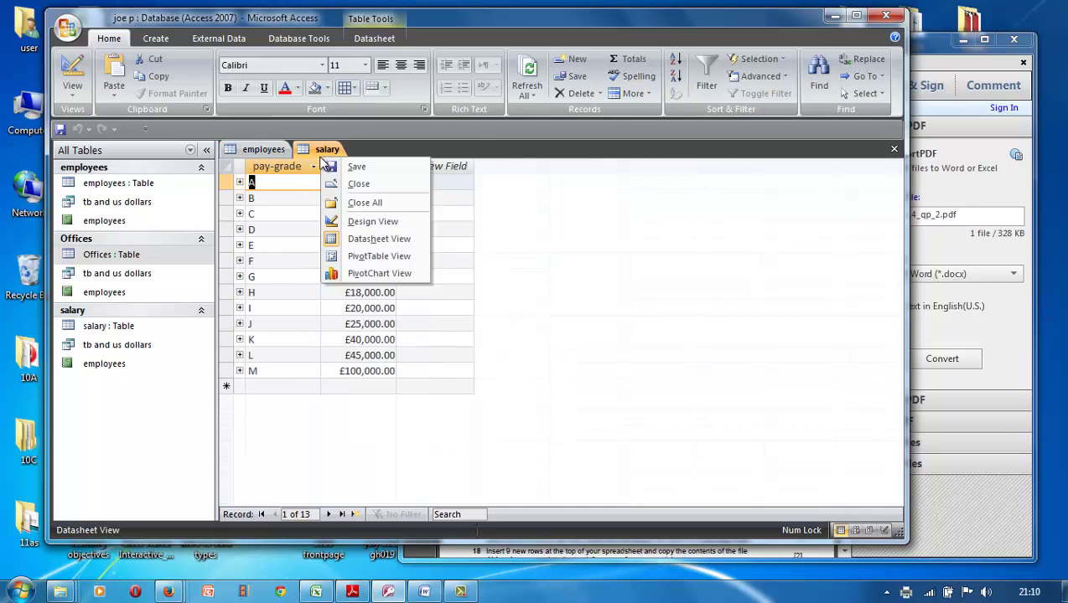
{"action": "left_click", "coordinate": [358, 185]}
{"action": "right_click", "coordinate": [261, 150]}
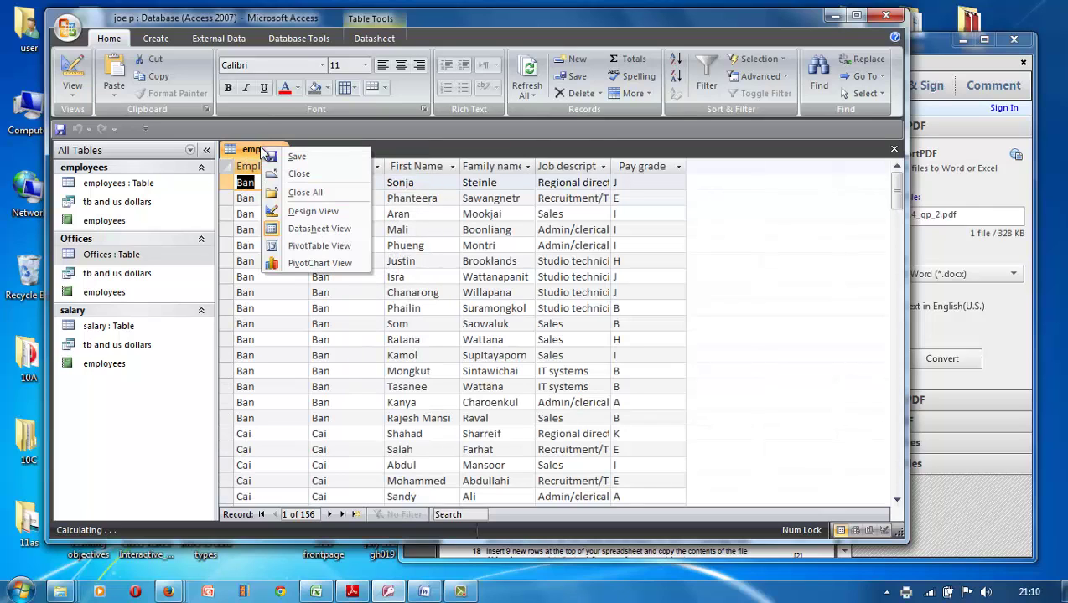
{"action": "left_click", "coordinate": [299, 175]}
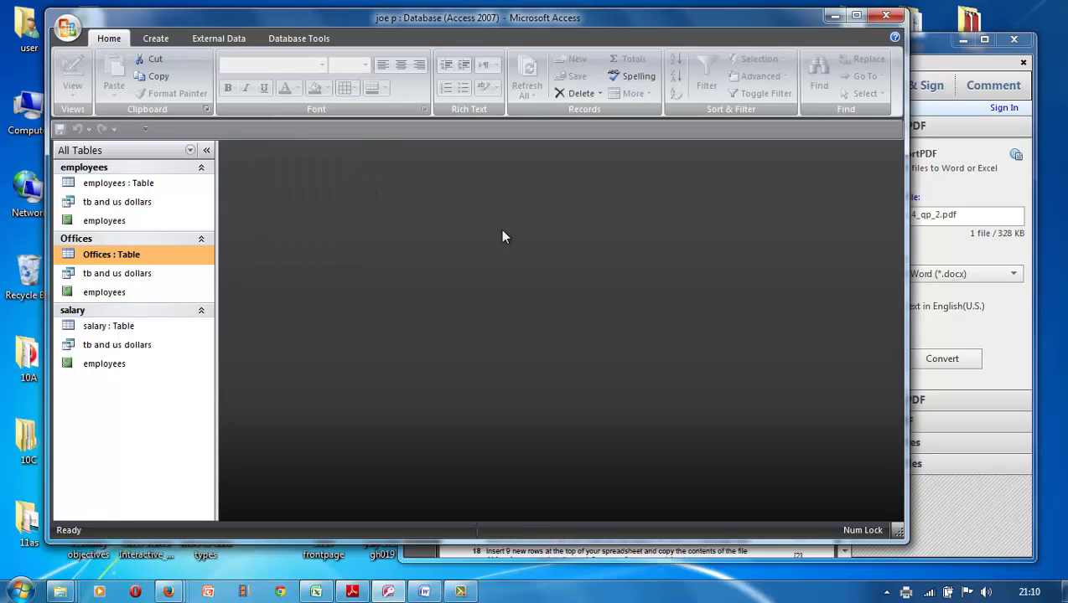
- Check question 13 in Adobe Reader, then start a new Access query in Design View with the employees, Offices and salary tables
{"action": "left_click", "coordinate": [997, 353]}
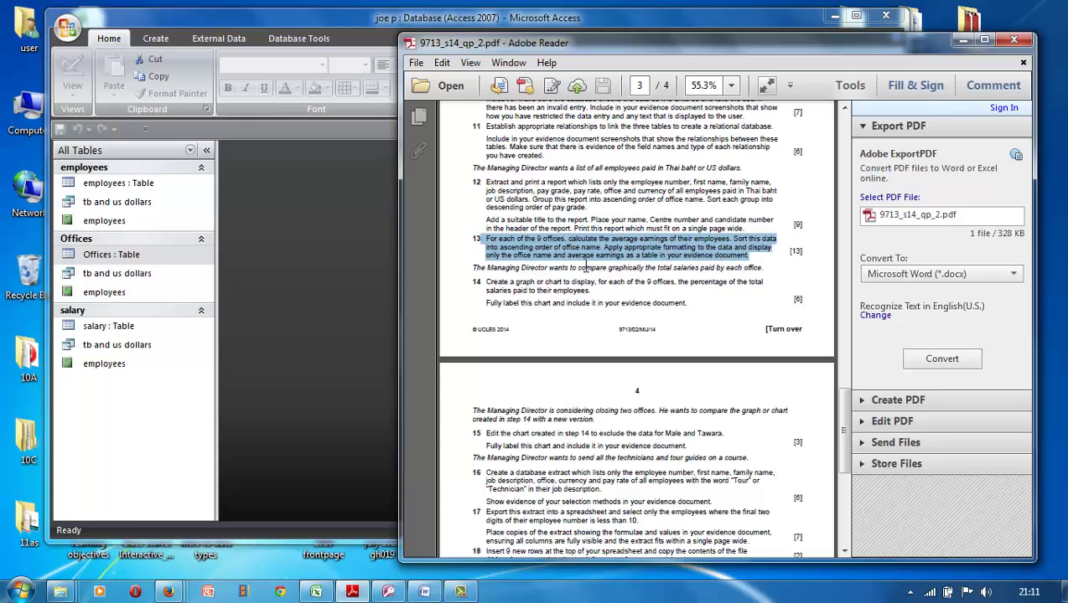
{"action": "left_click", "coordinate": [362, 250]}
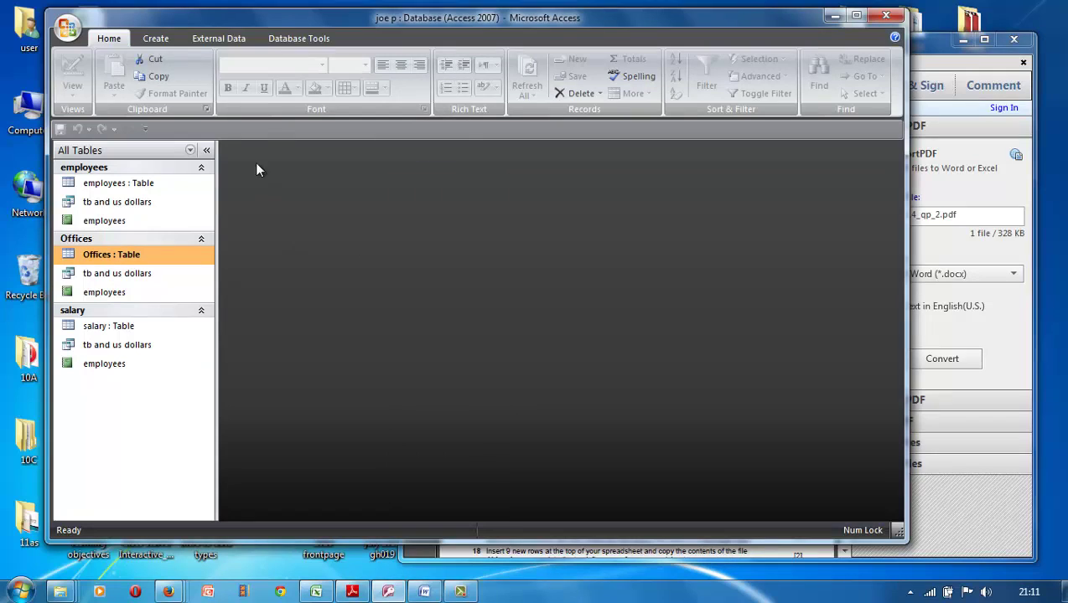
{"action": "left_click", "coordinate": [164, 43]}
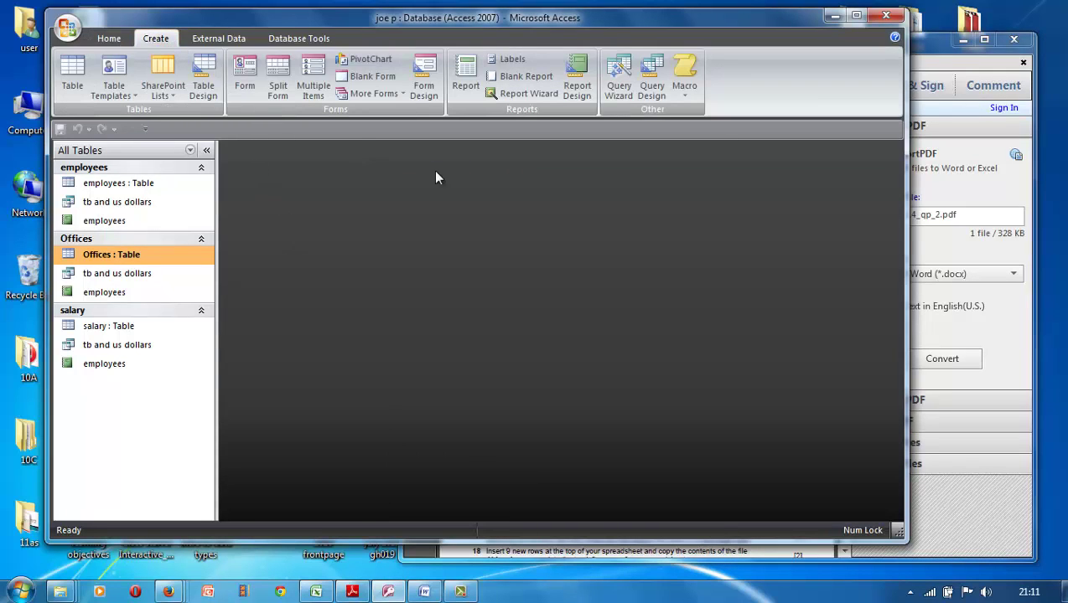
{"action": "left_click", "coordinate": [653, 98]}
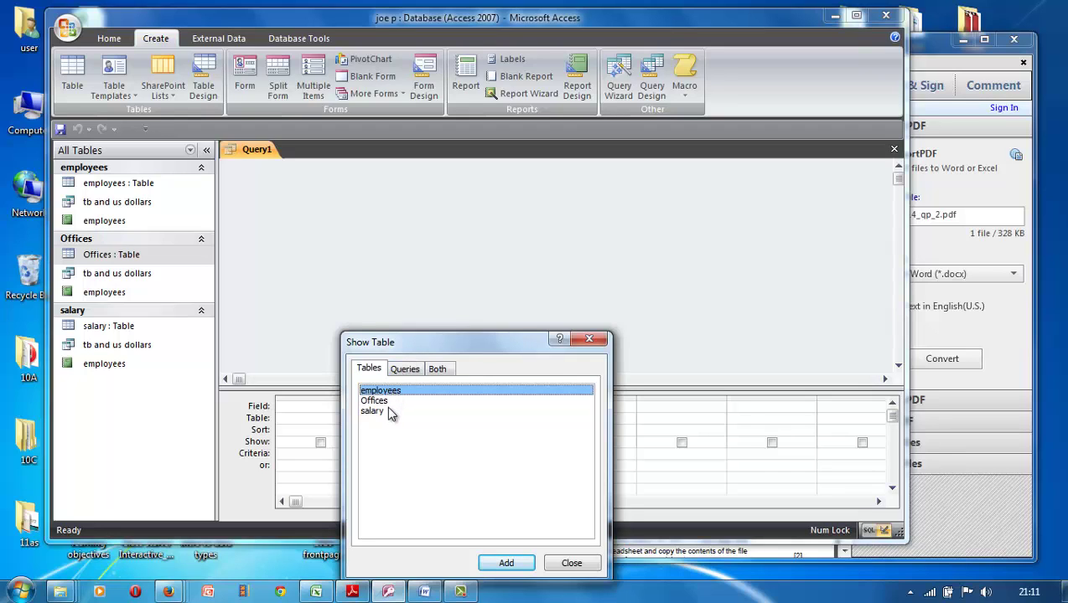
{"action": "left_click", "coordinate": [381, 413], "text": "shift"}
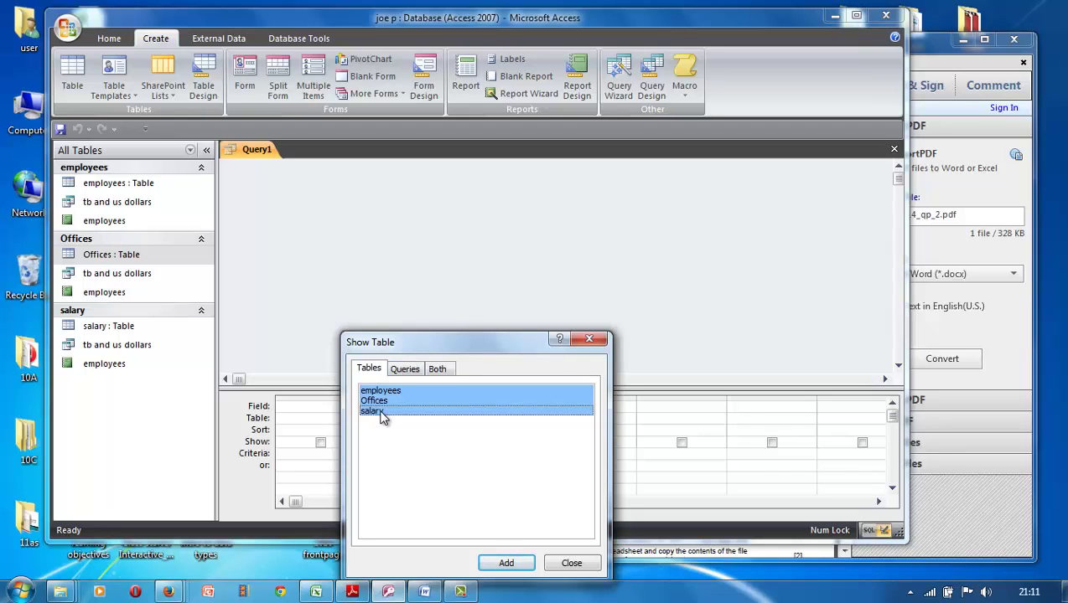
{"action": "left_click", "coordinate": [507, 564]}
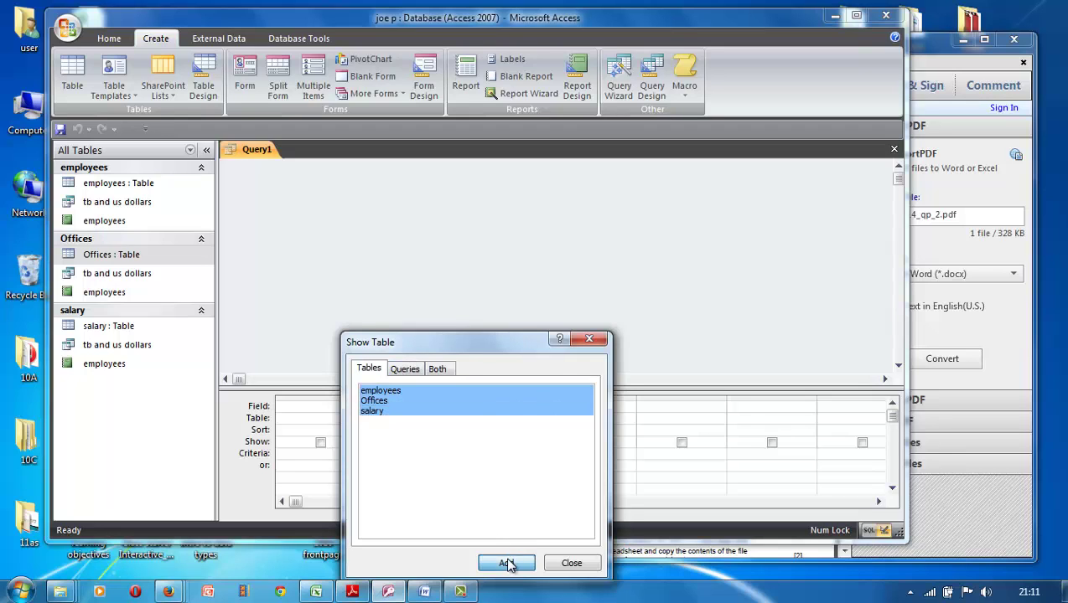
{"action": "left_click", "coordinate": [589, 338]}
- Recheck question 13's required fields, then add Office from Offices and Pay_Rate from salary to the query
{"action": "left_click", "coordinate": [979, 336]}
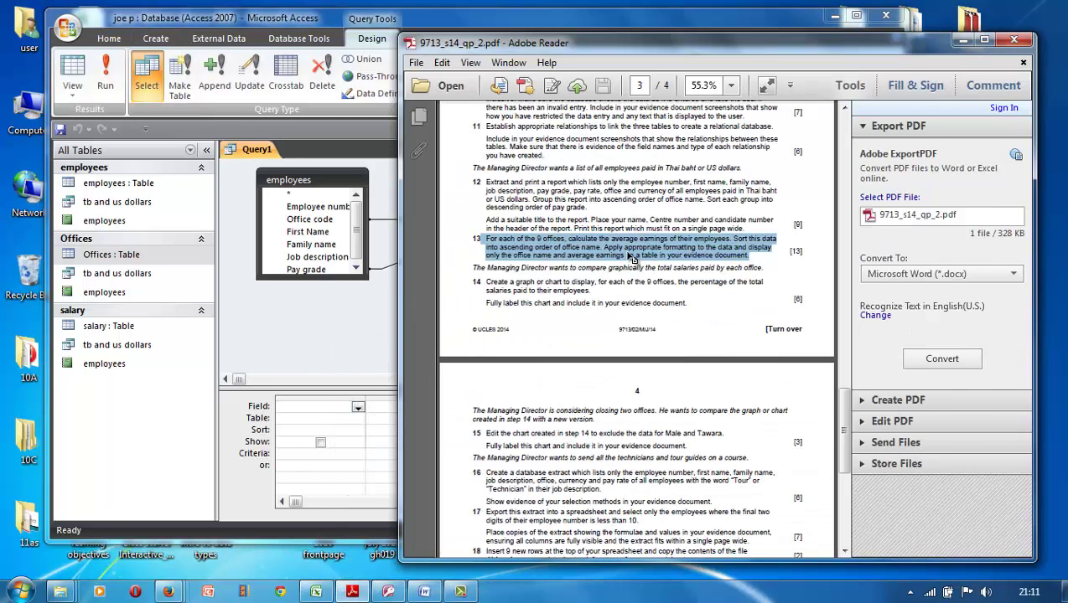
{"action": "left_click", "coordinate": [357, 320]}
{"action": "left_click", "coordinate": [449, 218]}
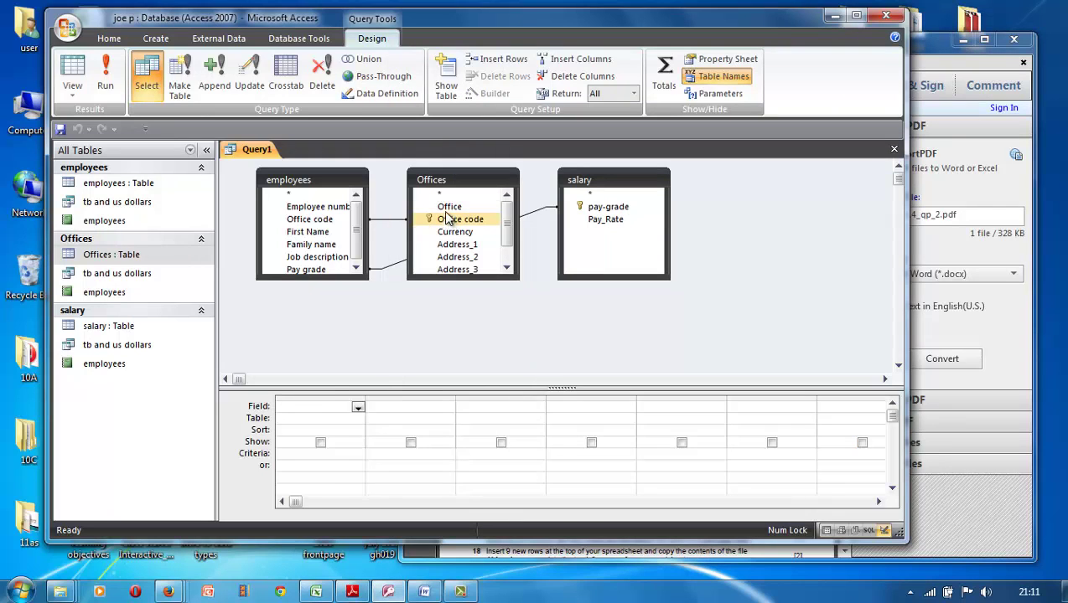
{"action": "double_click", "coordinate": [449, 206]}
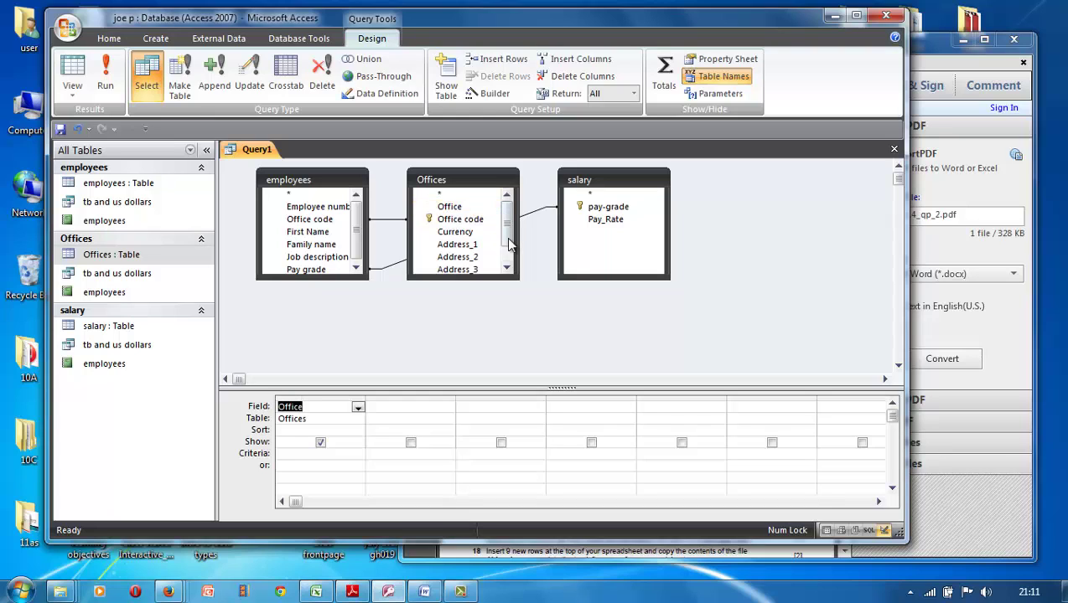
{"action": "left_click", "coordinate": [596, 222]}
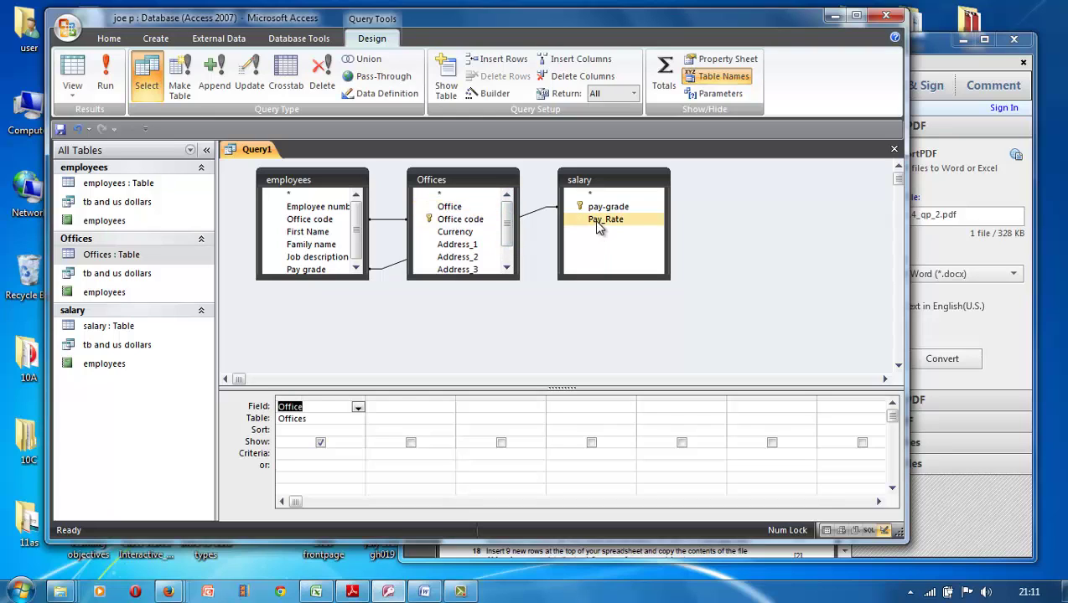
{"action": "double_click", "coordinate": [597, 222]}
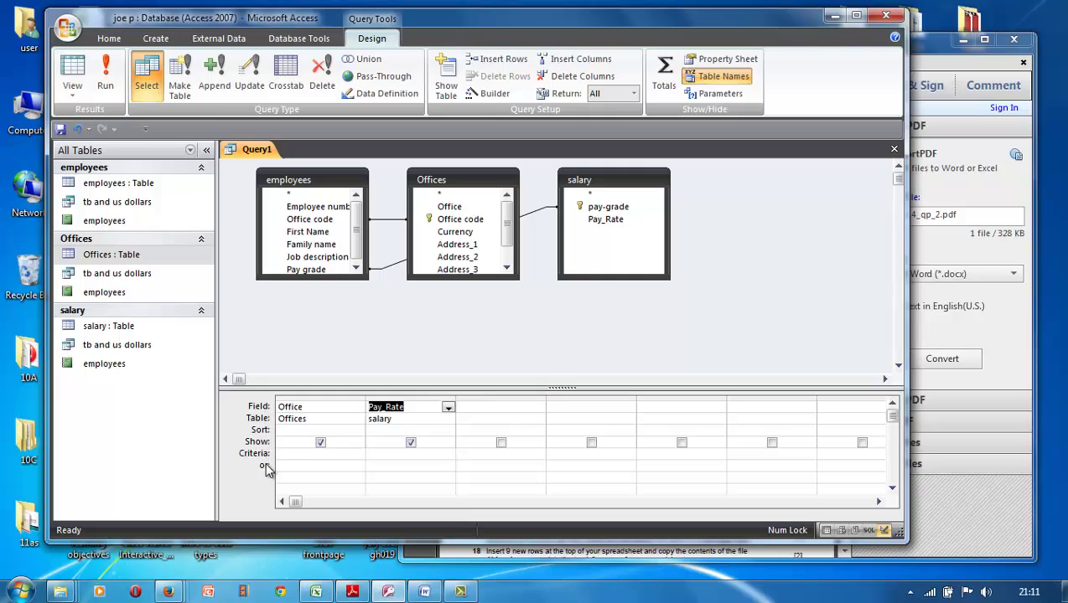
- Turn on Totals for the query and set Pay_Rate to Avg, keeping Office as Group By
{"action": "left_click", "coordinate": [665, 75]}
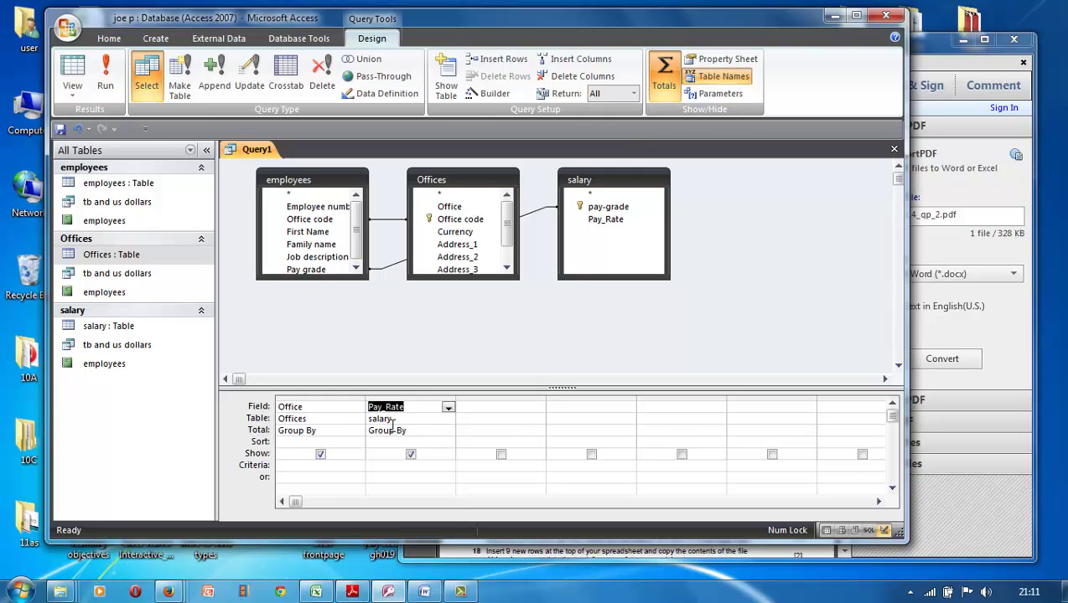
{"action": "left_click", "coordinate": [432, 429]}
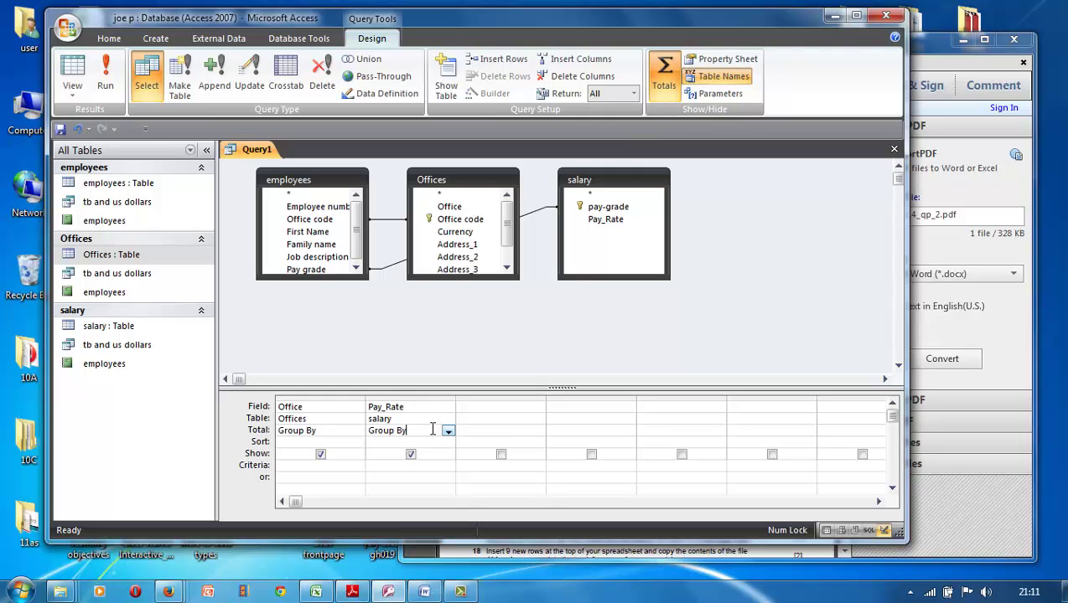
{"action": "left_click", "coordinate": [448, 432]}
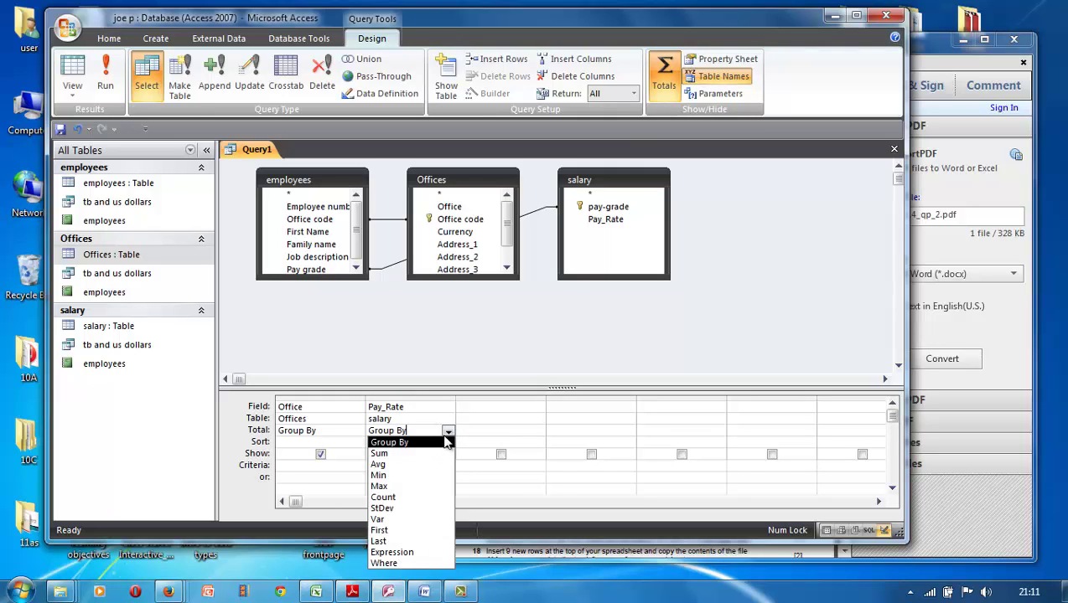
{"action": "left_click", "coordinate": [431, 465]}
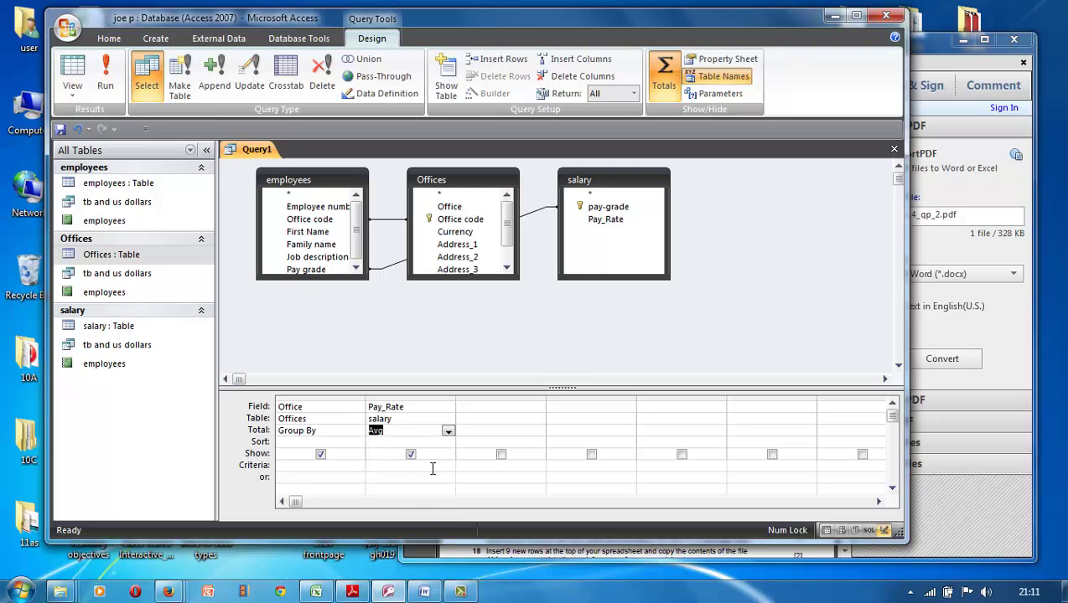
- Reread question 13's average earnings and sorting requirements in Adobe Reader, then sort the query's Office field in ascending order
{"action": "left_click", "coordinate": [352, 592]}
{"action": "left_click", "coordinate": [617, 261]}
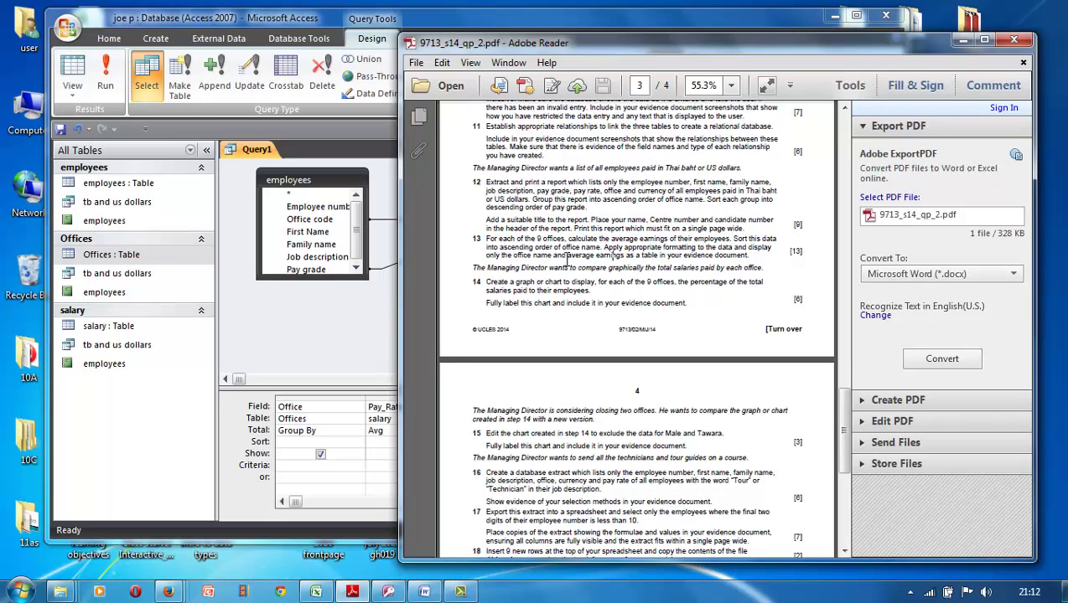
{"action": "left_click_drag", "start_coordinate": [568, 259], "coordinate": [623, 257]}
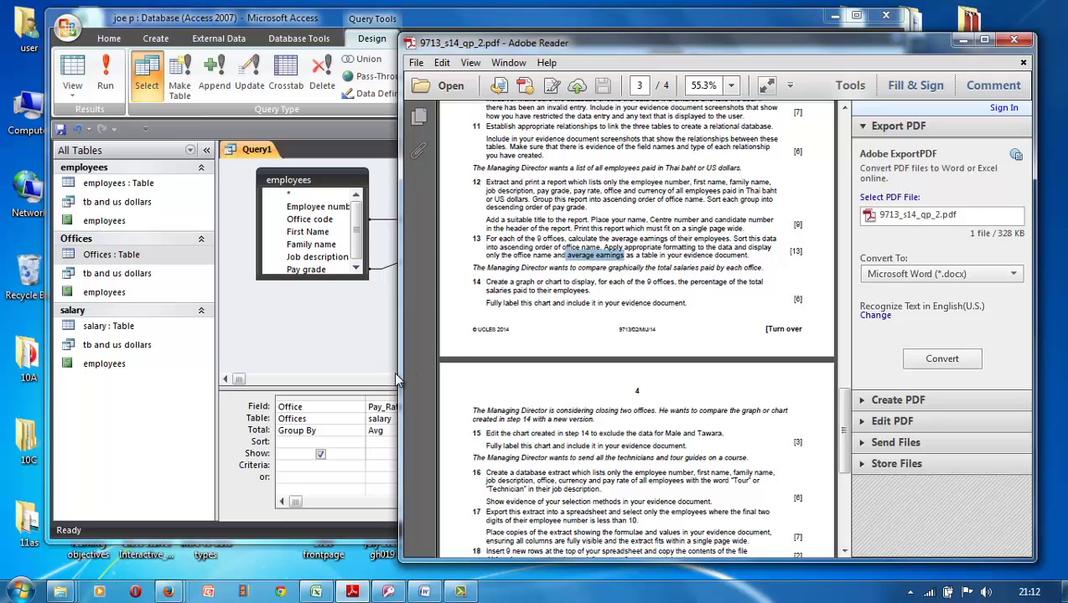
{"action": "left_click", "coordinate": [342, 440]}
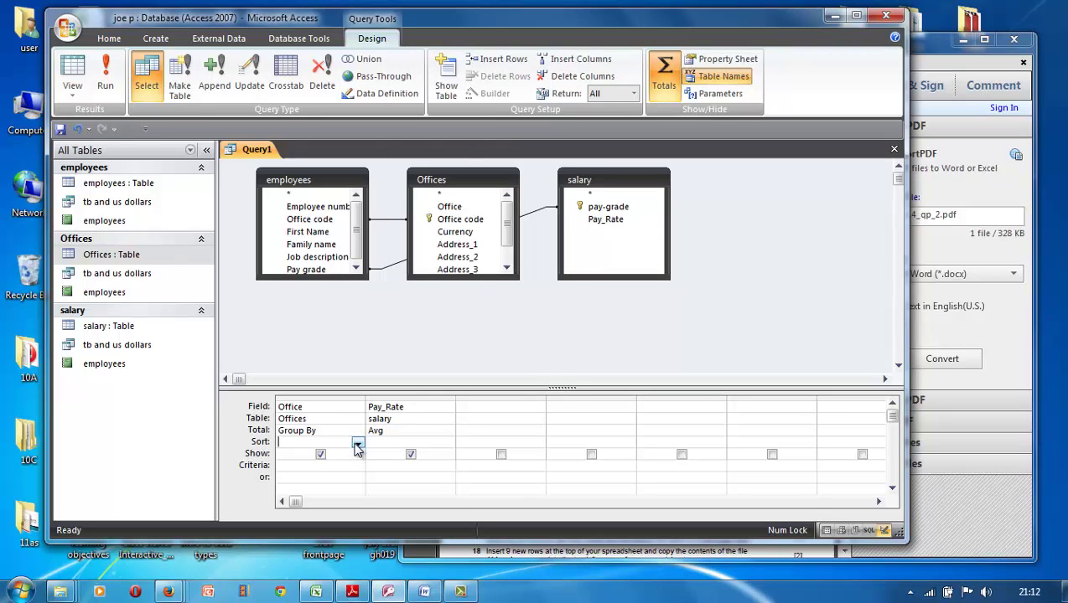
{"action": "left_click", "coordinate": [358, 444]}
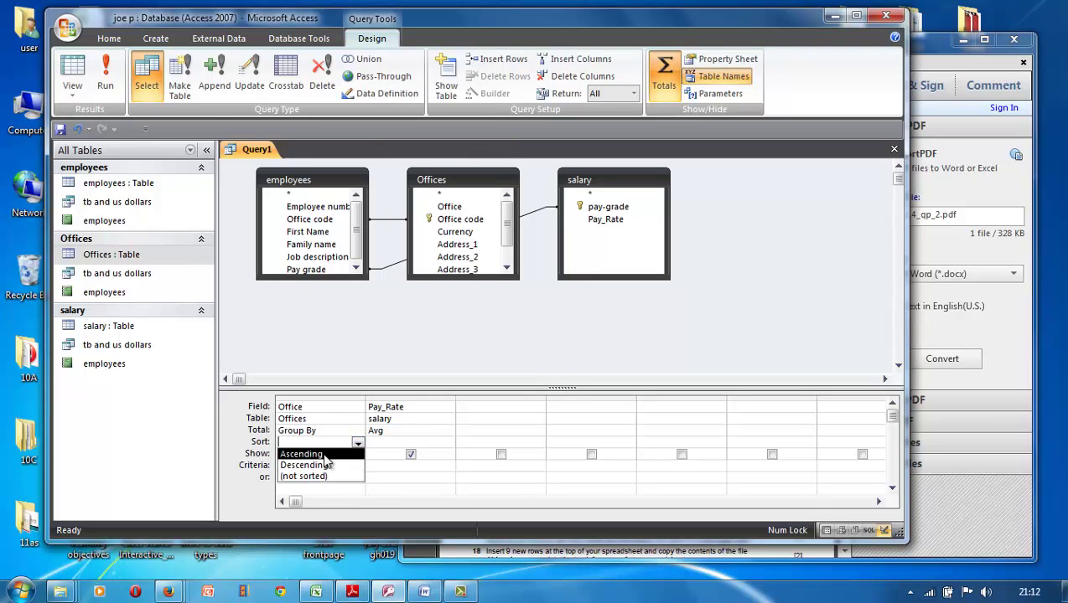
{"action": "left_click", "coordinate": [323, 455]}
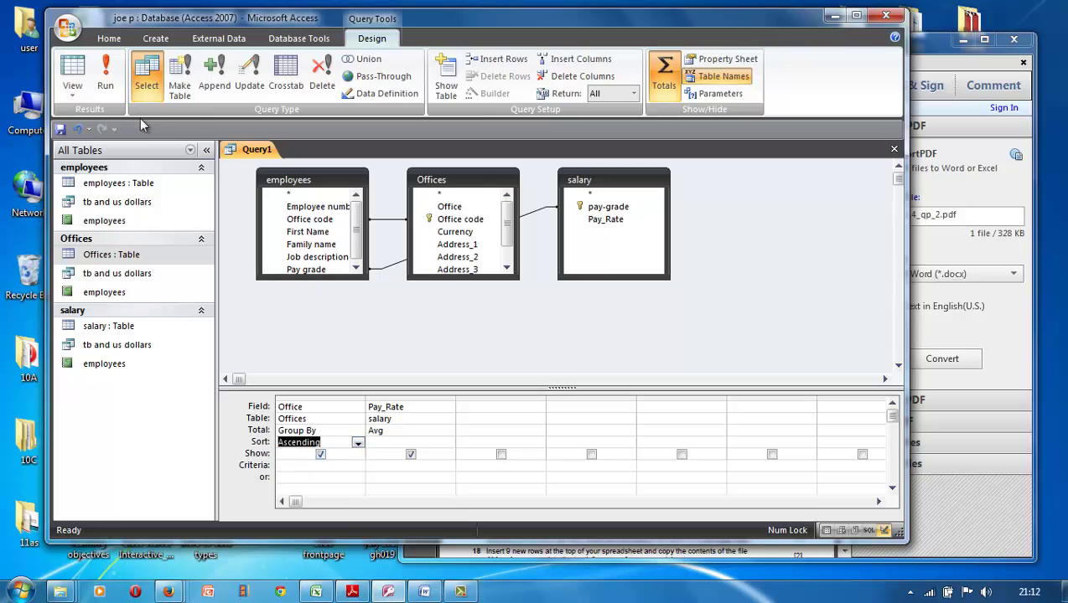
- Run the average earnings query, then recheck question 13's formatting and display requirements in Adobe Reader before returning to Access
{"action": "left_click", "coordinate": [108, 84]}
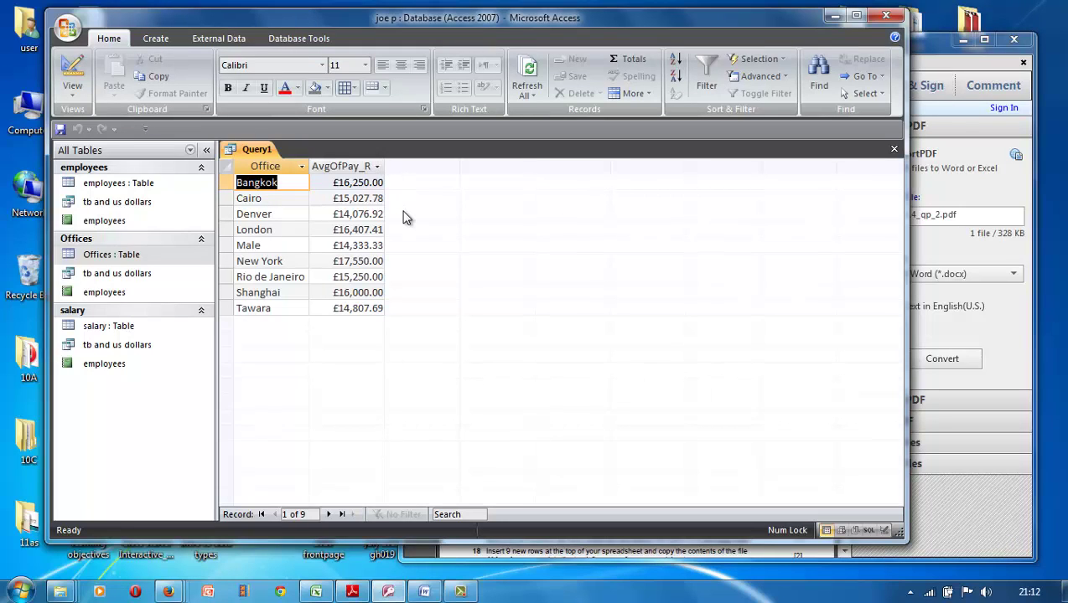
{"action": "left_click", "coordinate": [239, 41]}
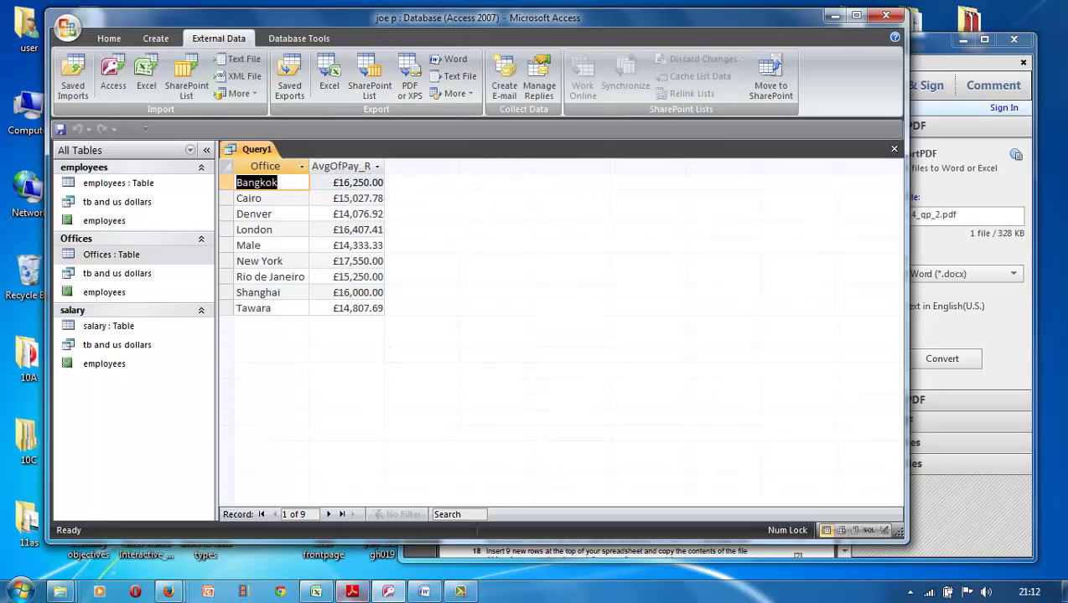
{"action": "left_click", "coordinate": [359, 593]}
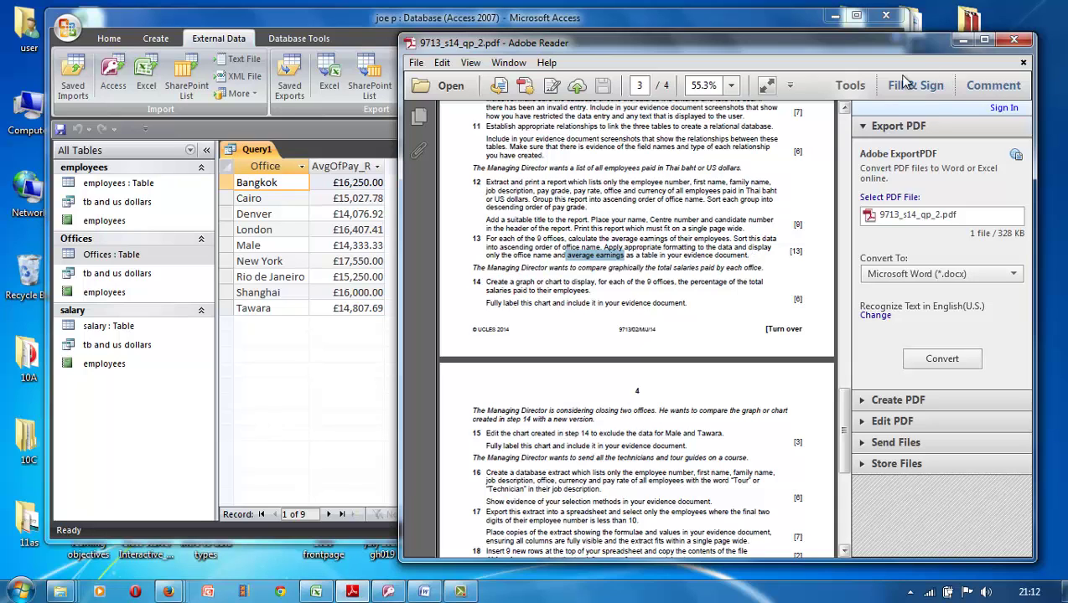
{"action": "left_click", "coordinate": [960, 42]}
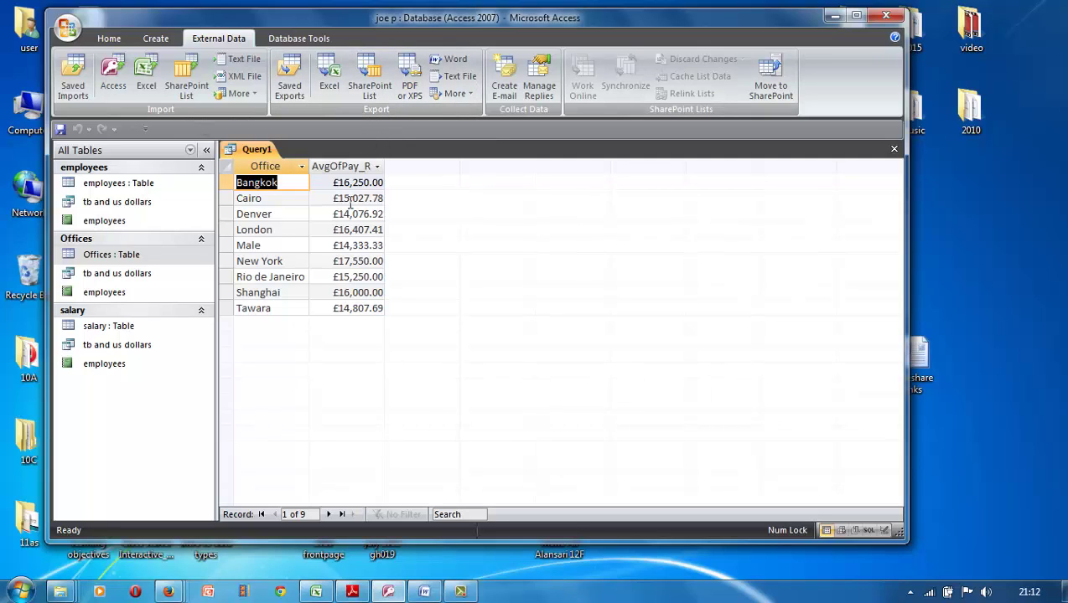
- Start an Excel export of the query, with Query1.xlsx in the Desktop folder named after the database as its destination
{"action": "left_click", "coordinate": [330, 85]}
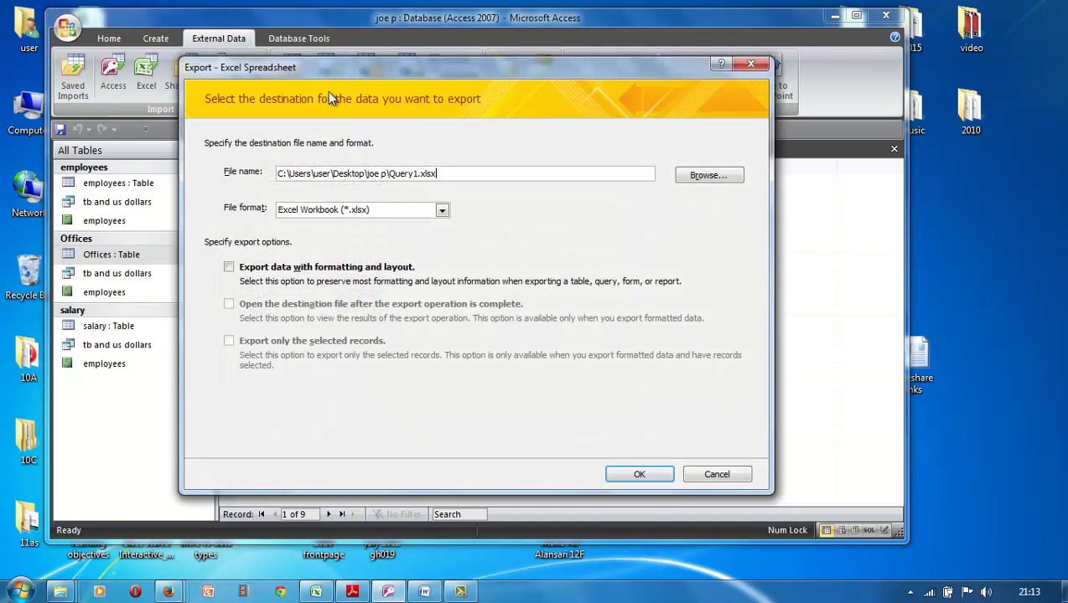
{"action": "left_click", "coordinate": [692, 180]}
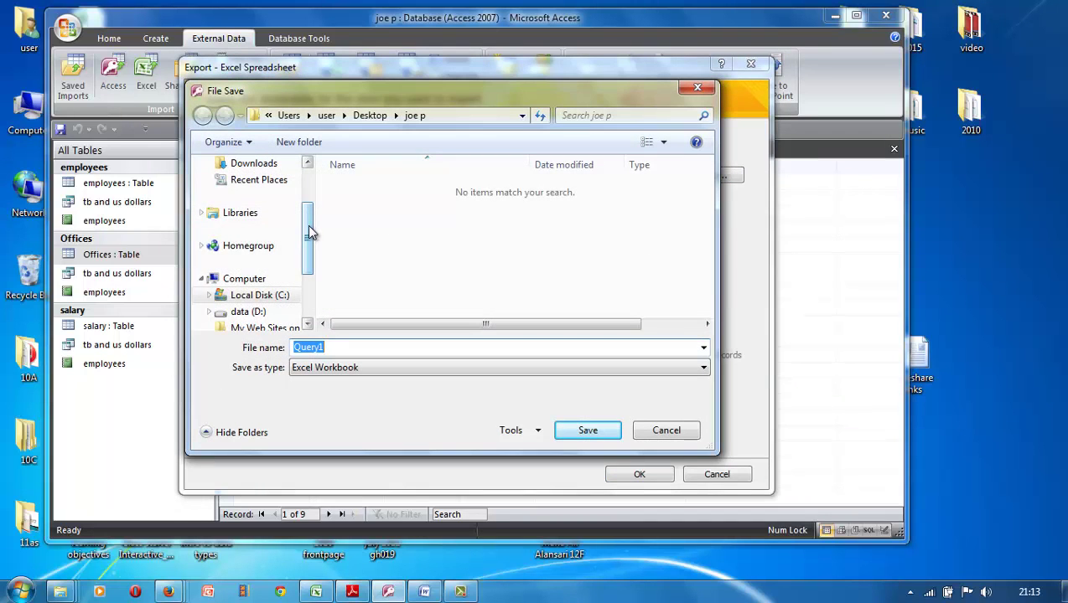
{"action": "left_click", "coordinate": [304, 174]}
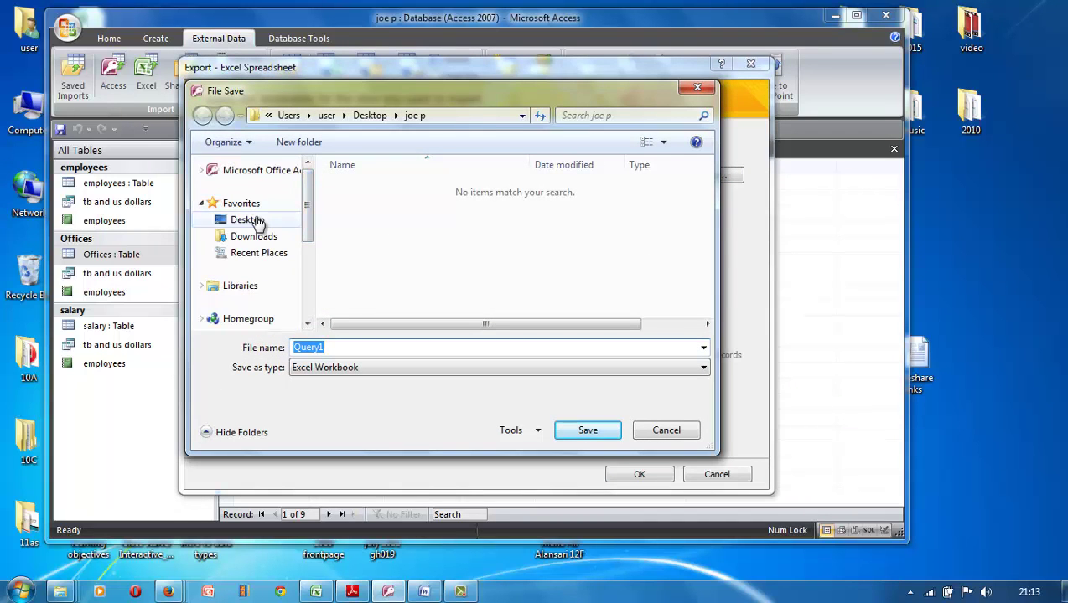
{"action": "left_click", "coordinate": [252, 219]}
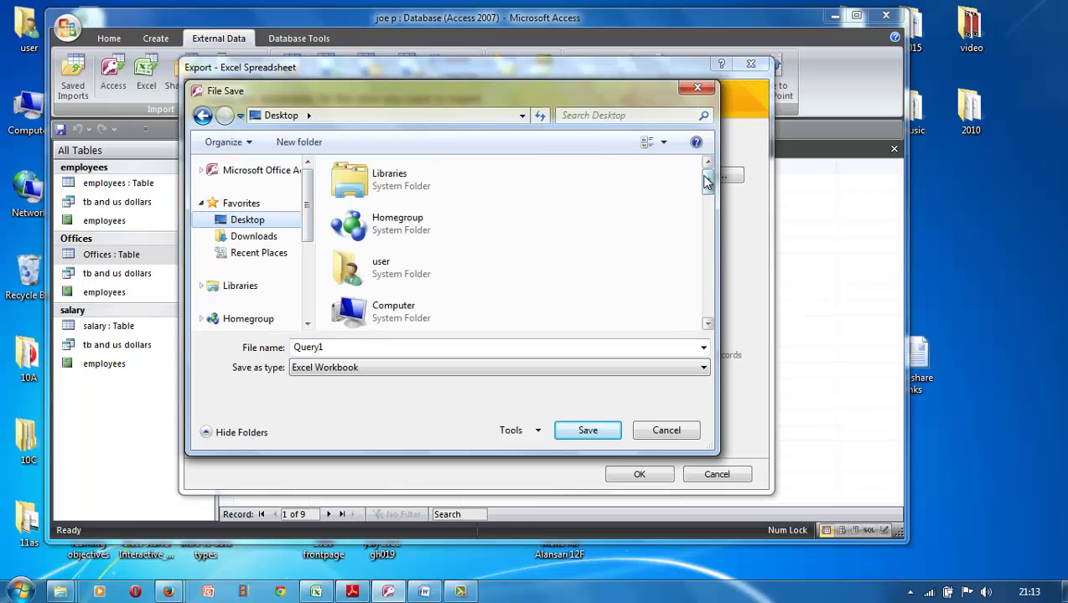
{"action": "left_click_drag", "start_coordinate": [707, 178], "coordinate": [694, 254]}
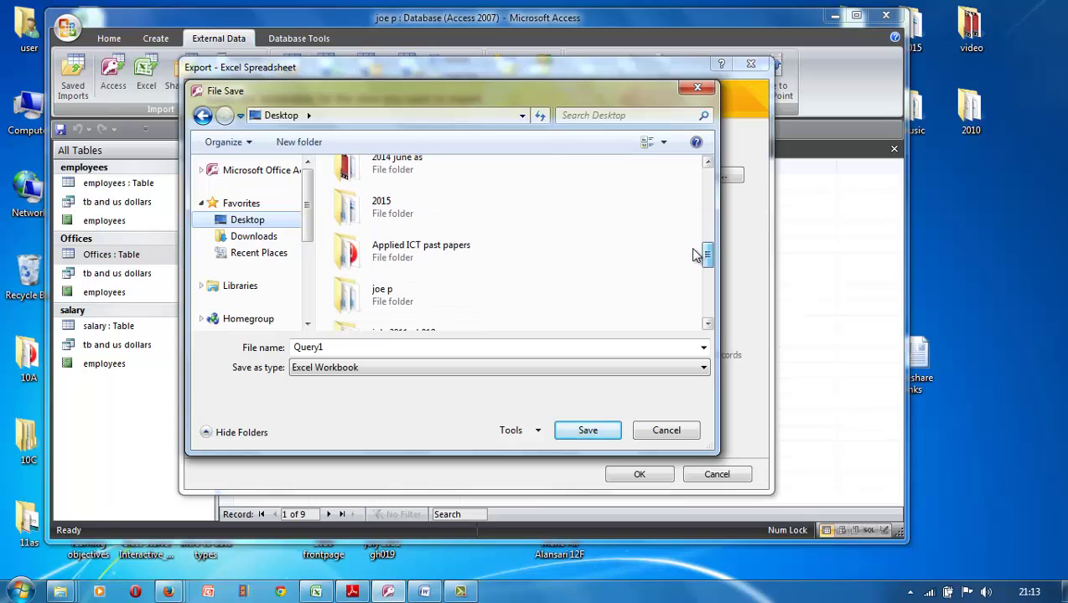
{"action": "left_click", "coordinate": [381, 302]}
{"action": "double_click", "coordinate": [382, 302]}
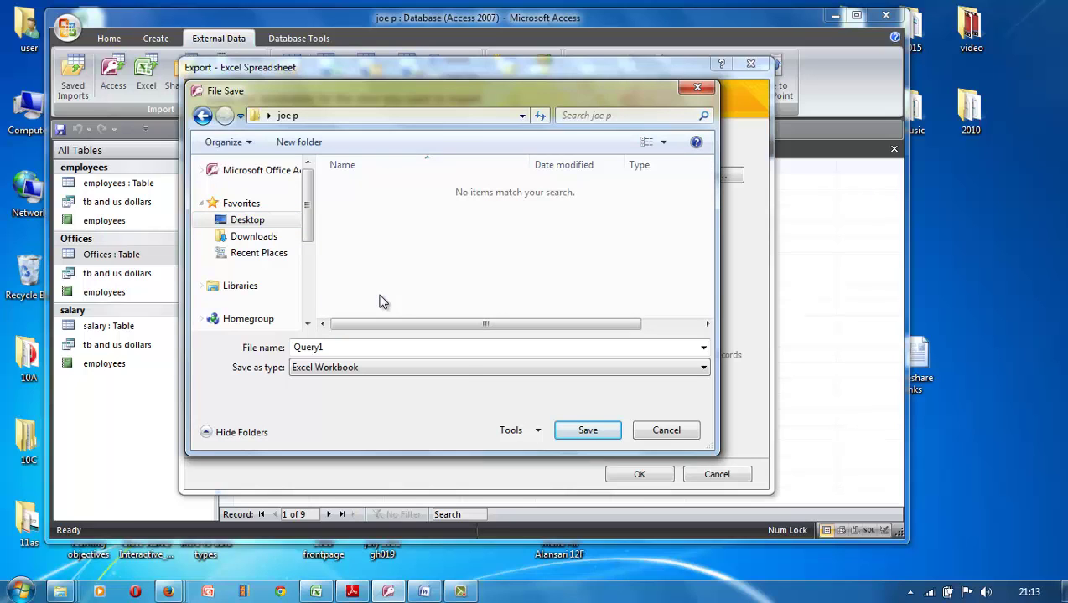
{"action": "double_click", "coordinate": [326, 347]}
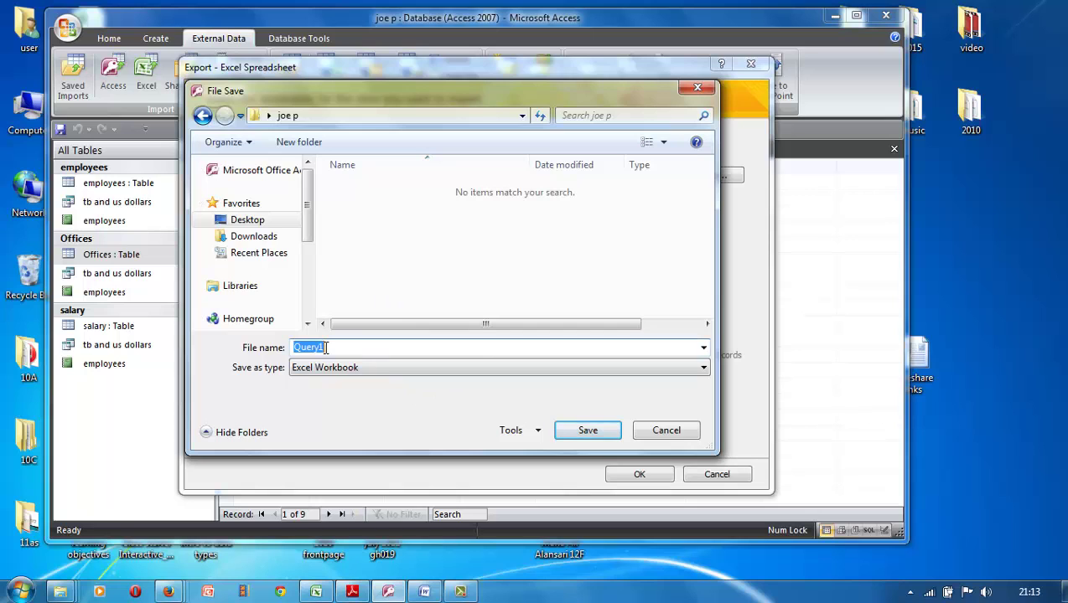
{"action": "left_click", "coordinate": [591, 432]}
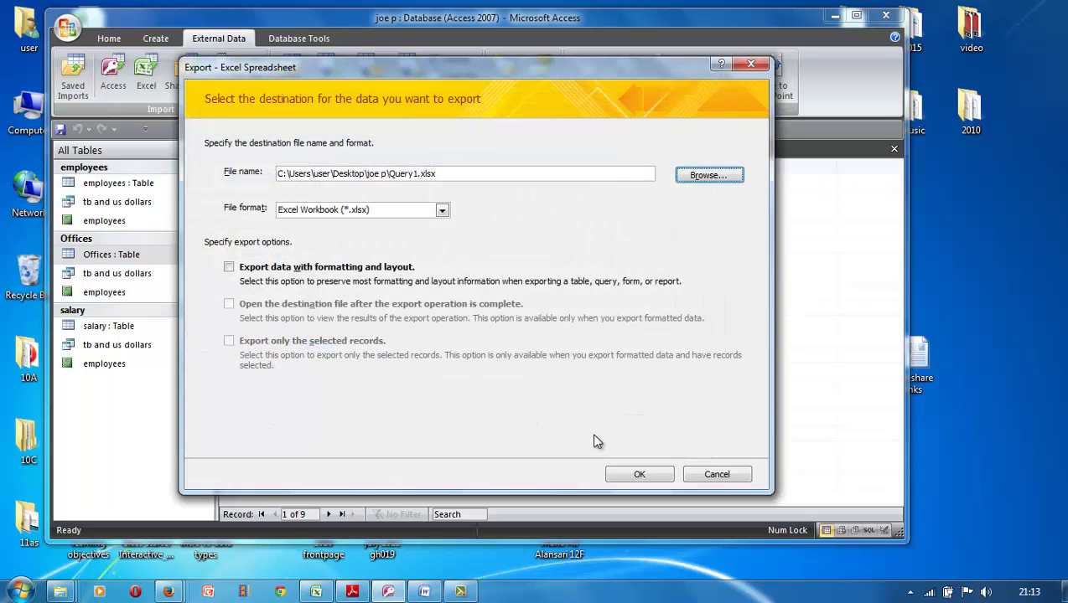
- Export the data with formatting and layout, opening the destination file on completion, and finish without saving the export steps
{"action": "left_click", "coordinate": [229, 268]}
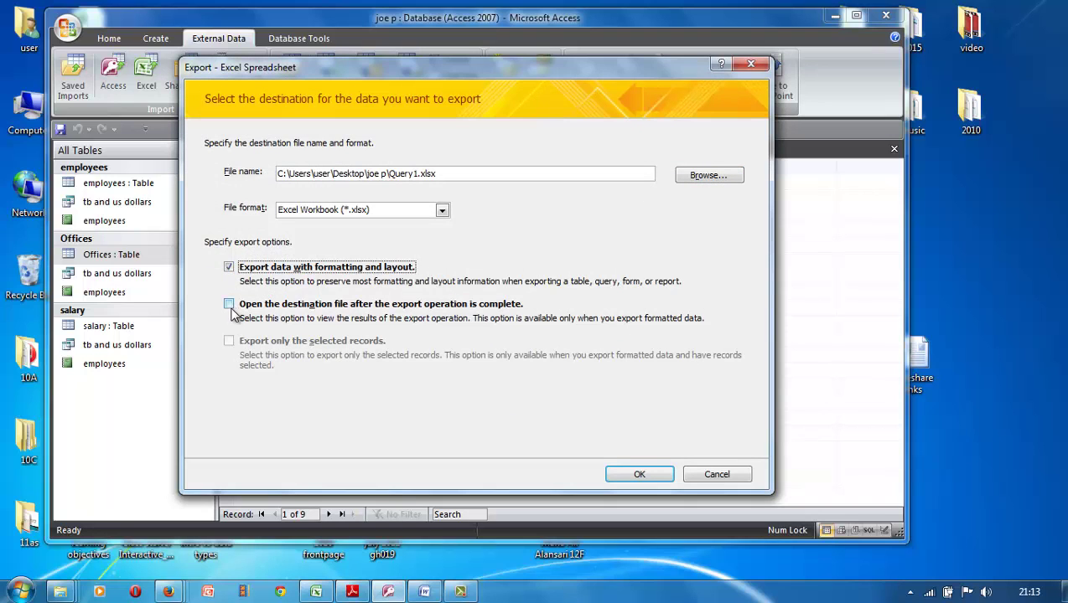
{"action": "left_click", "coordinate": [229, 307]}
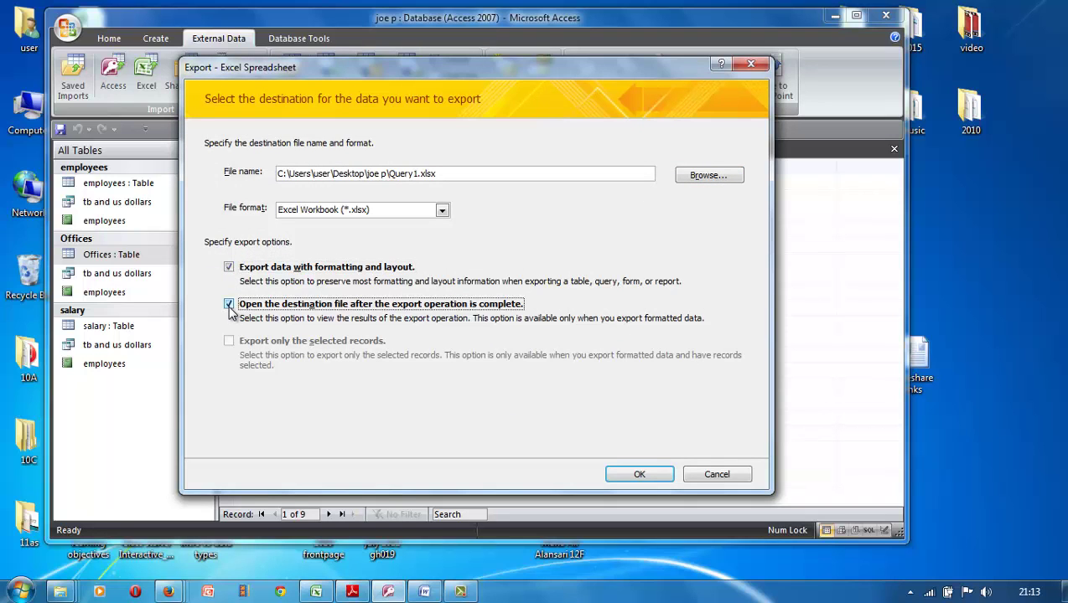
{"action": "left_click", "coordinate": [622, 477]}
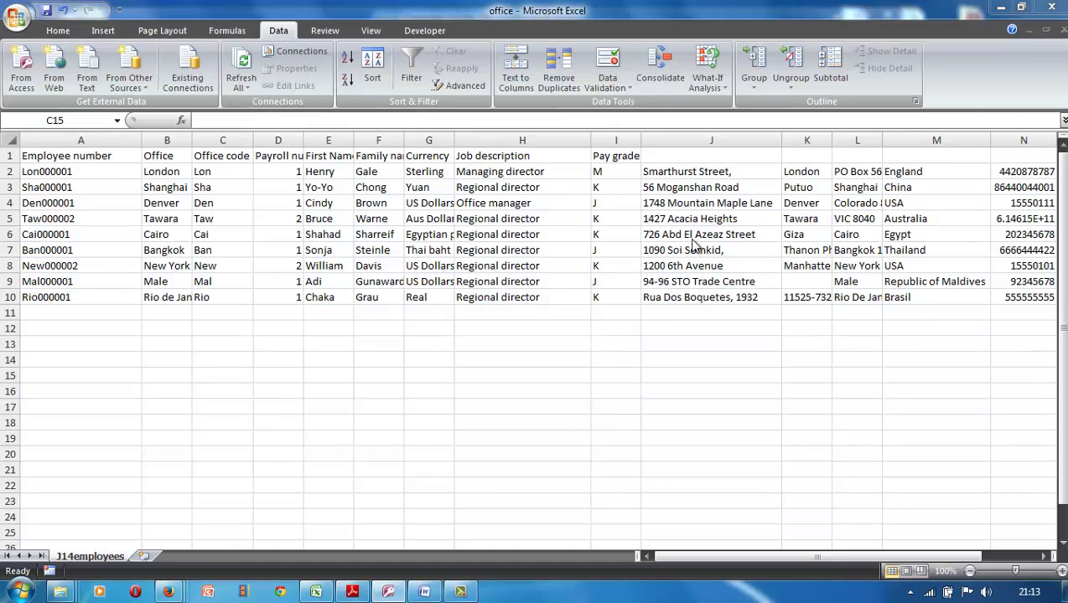
{"action": "left_click", "coordinate": [1001, 10]}
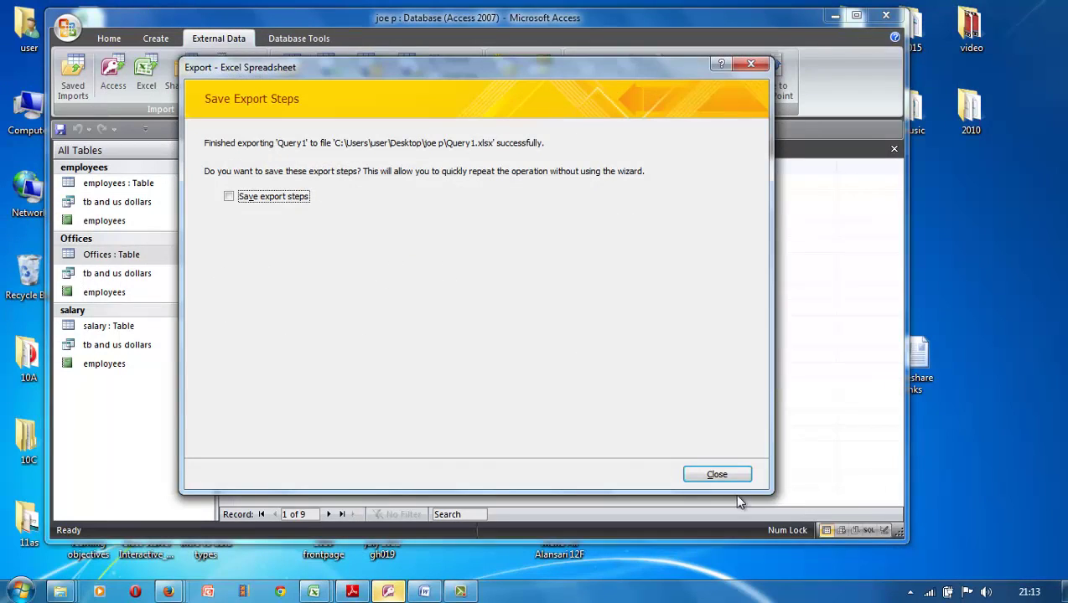
{"action": "left_click", "coordinate": [720, 477]}
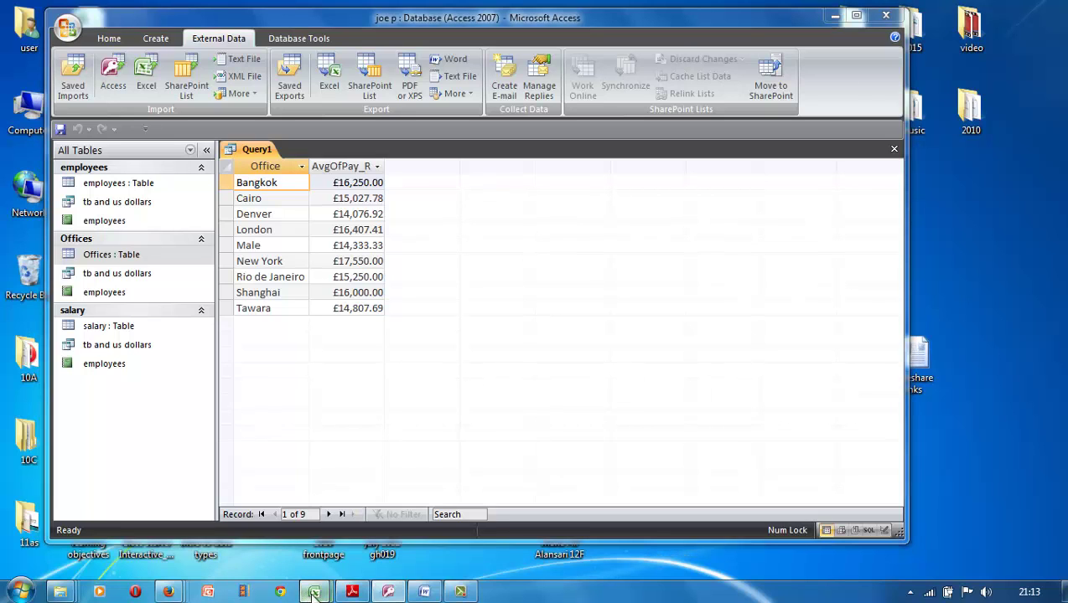
- Switch to the exported Query1 workbook in Excel, autofit column B, and change its heading in B1 to "Avg Pay_Rate"
{"action": "mouse_move", "coordinate": [326, 584]}
{"action": "left_click", "coordinate": [363, 518]}
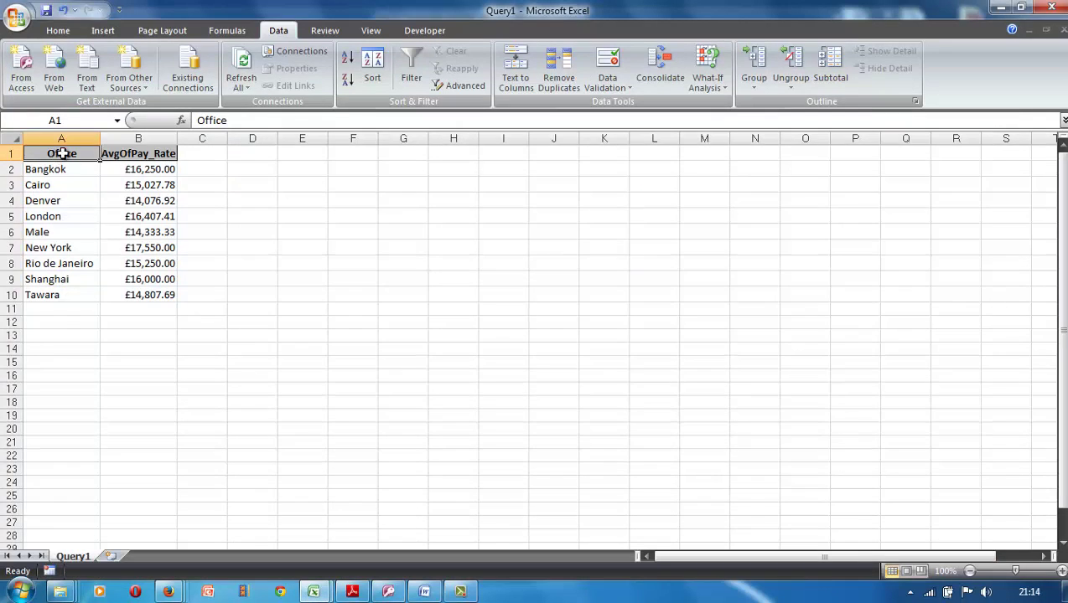
{"action": "double_click", "coordinate": [178, 139]}
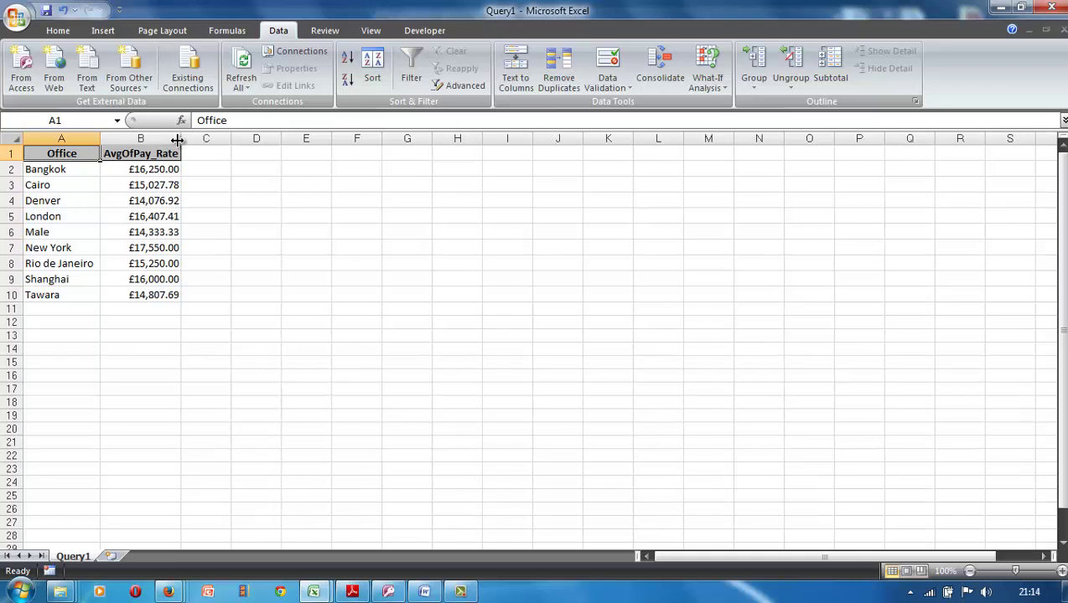
{"action": "left_click", "coordinate": [132, 153]}
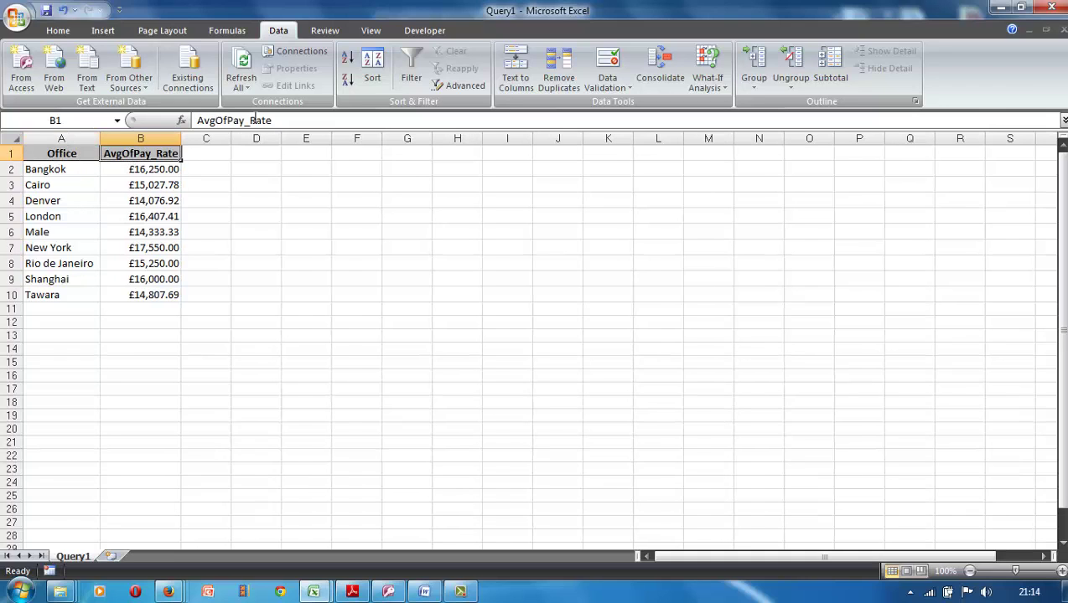
{"action": "left_click", "coordinate": [226, 121]}
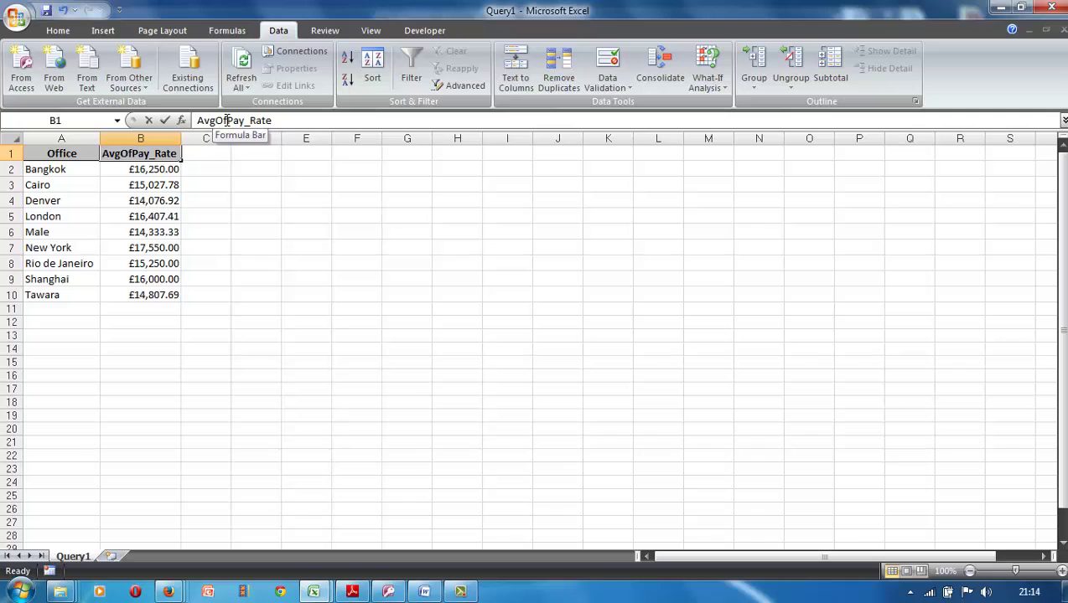
{"action": "key", "text": "BackSpace"}
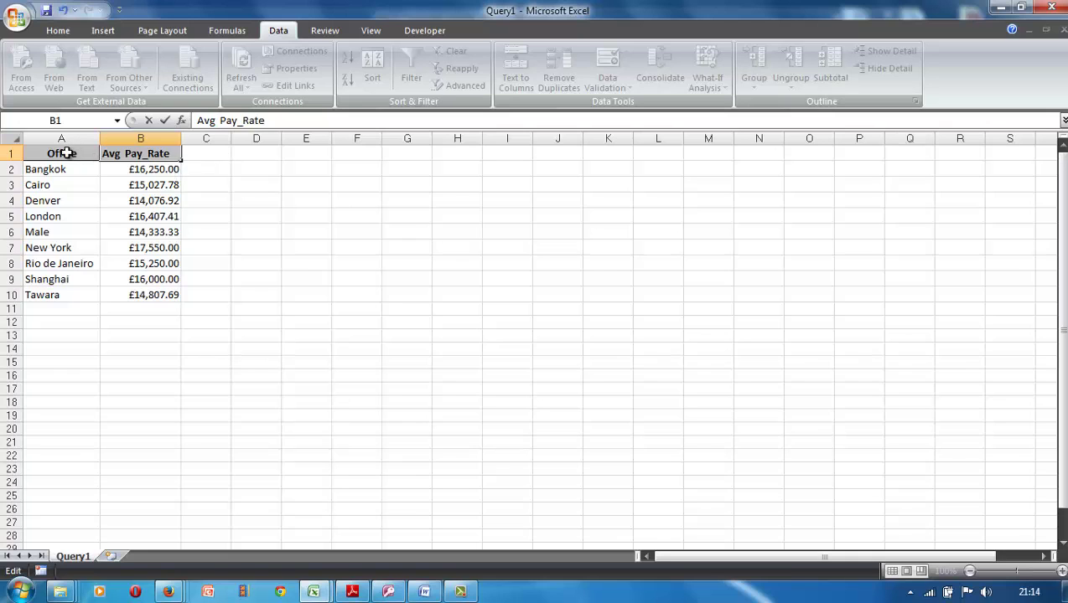
- Apply All Borders to the office and average pay table in A1:B10
{"action": "left_click_drag", "start_coordinate": [69, 149], "coordinate": [161, 295]}
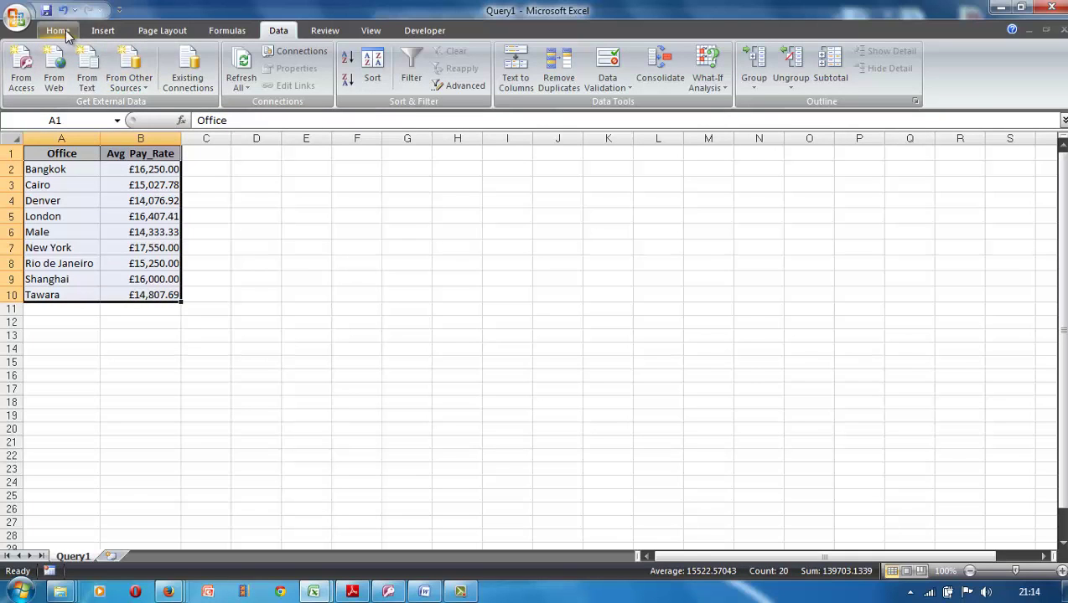
{"action": "left_click", "coordinate": [65, 32]}
{"action": "left_click", "coordinate": [215, 80]}
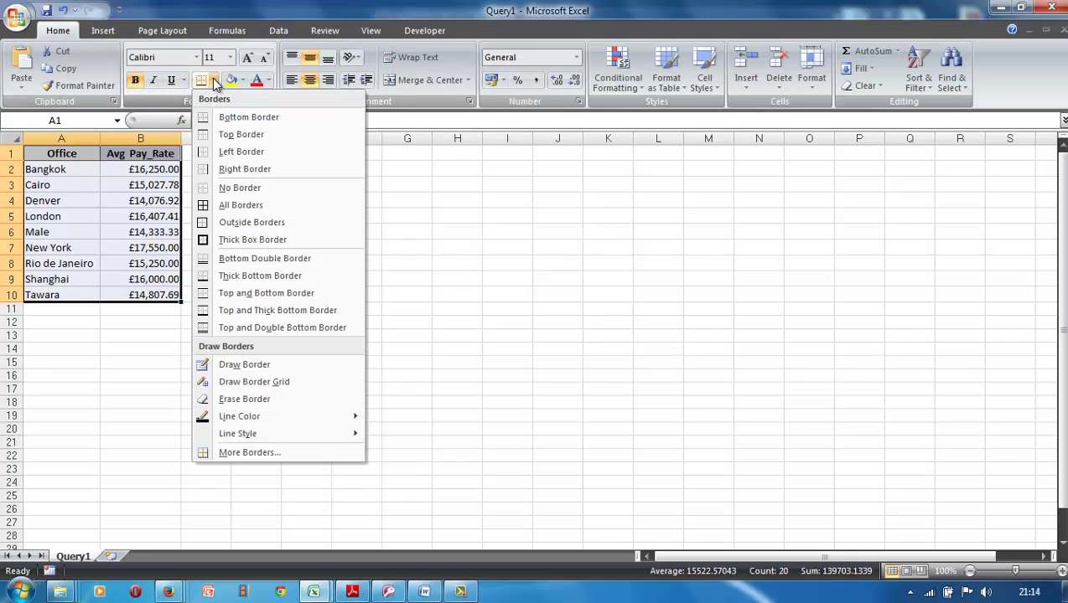
{"action": "left_click", "coordinate": [205, 210]}
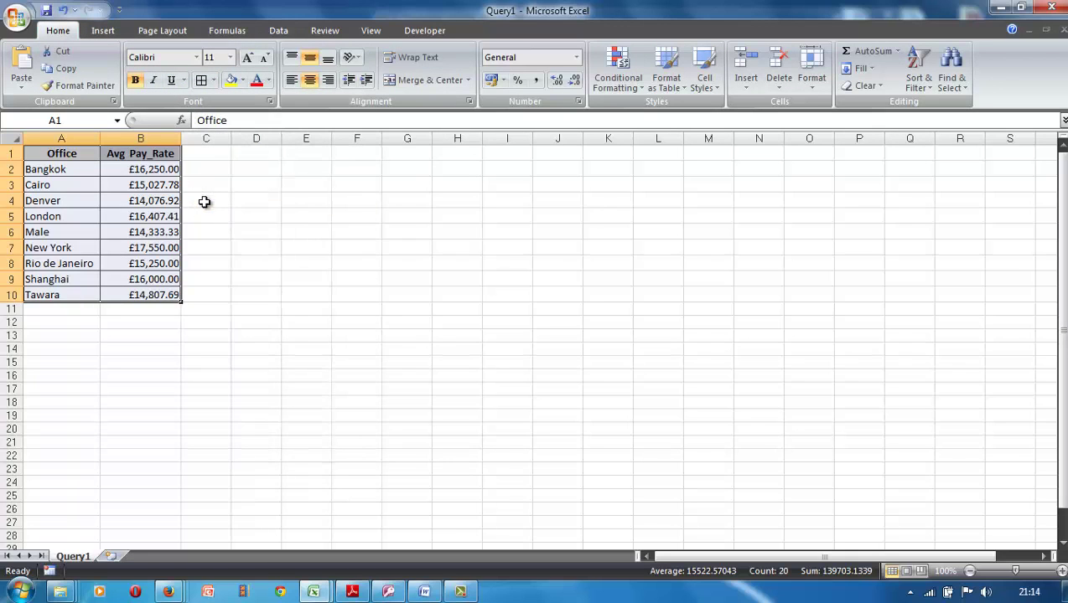
{"action": "left_click", "coordinate": [53, 155]}
{"action": "left_click_drag", "start_coordinate": [53, 154], "coordinate": [142, 293]}
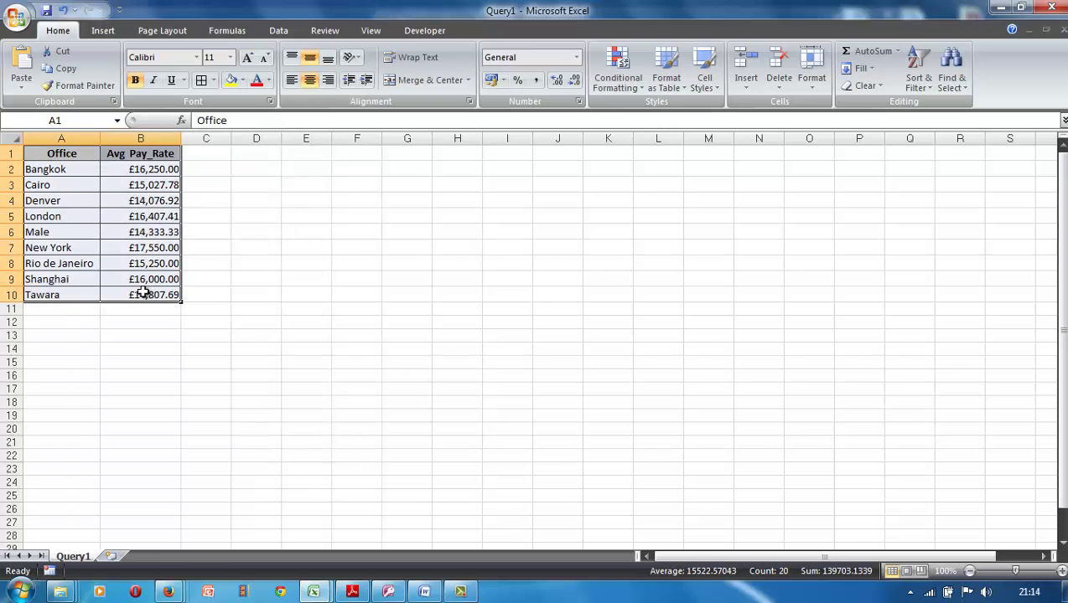
{"action": "right_click", "coordinate": [134, 220]}
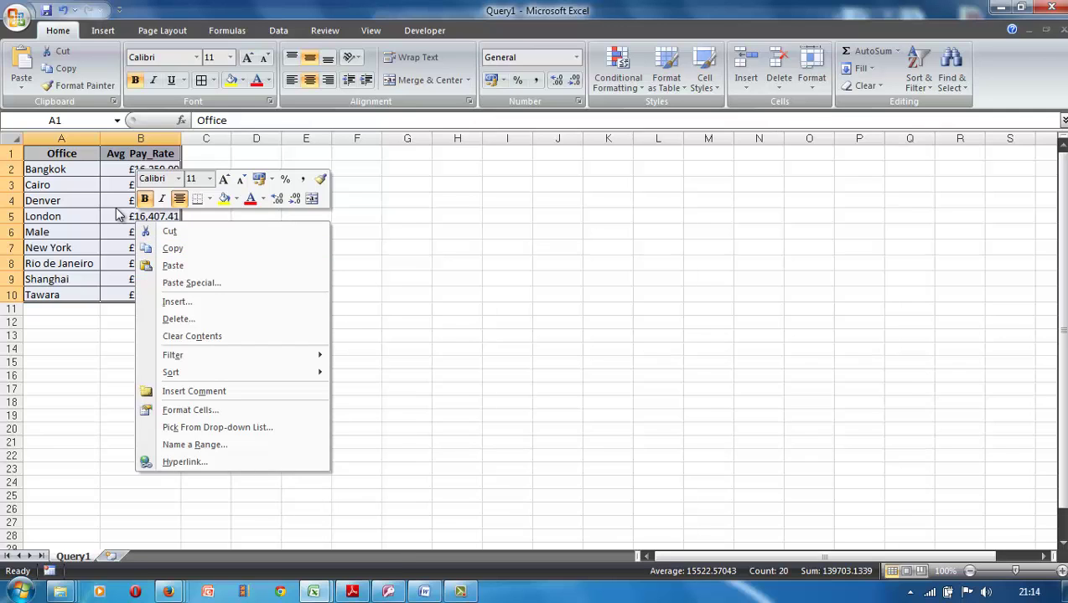
{"action": "key", "text": "Escape"}
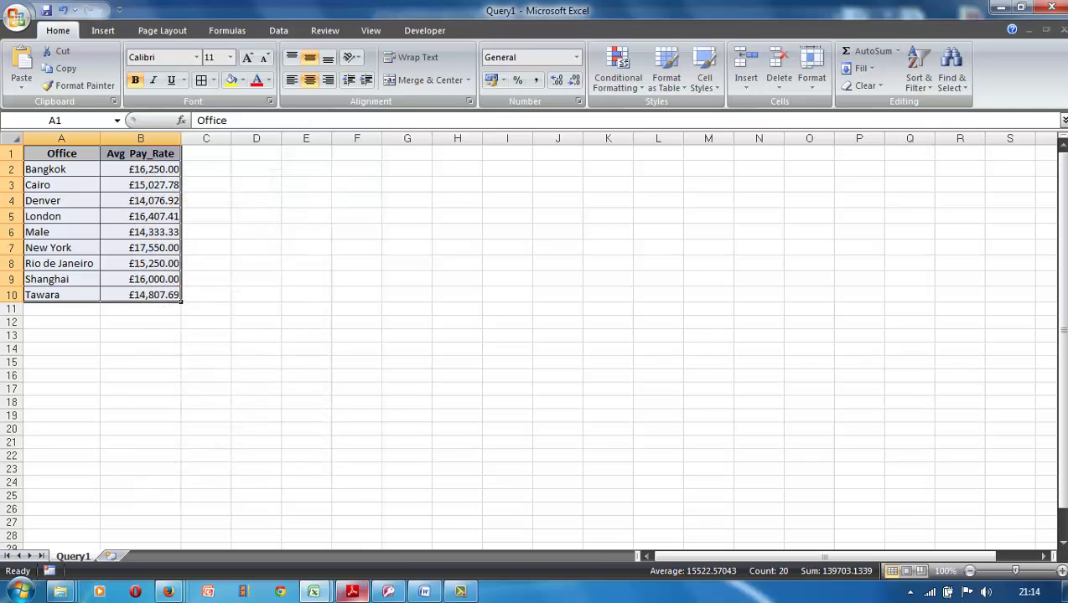
- Read question 14's chart requirements for the 9 offices in Adobe Reader, then return to the Query1 workbook
{"action": "left_click", "coordinate": [353, 592]}
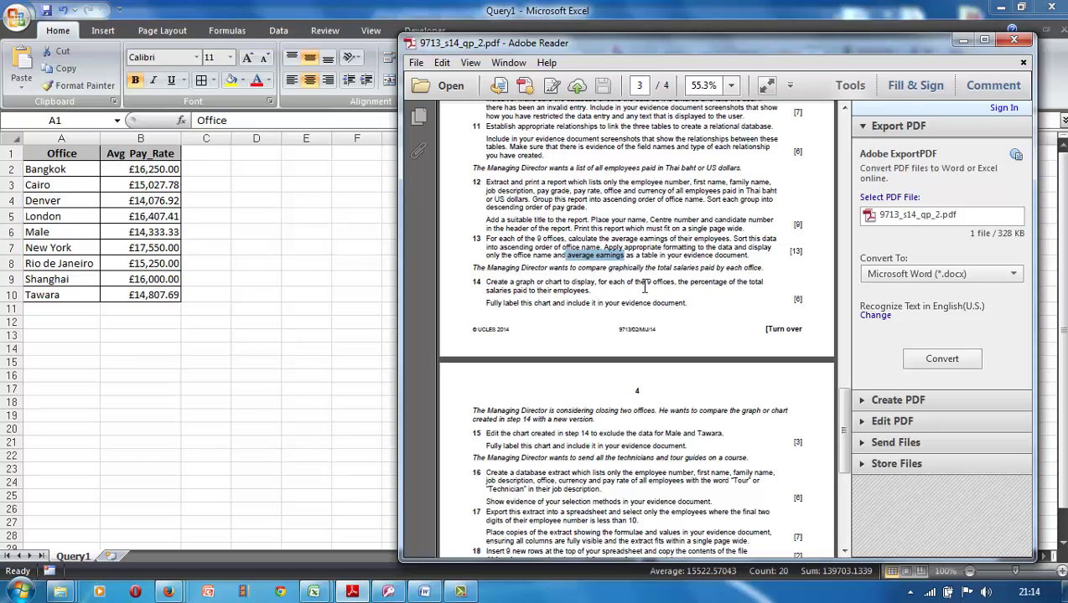
{"action": "left_click_drag", "start_coordinate": [647, 284], "coordinate": [668, 282]}
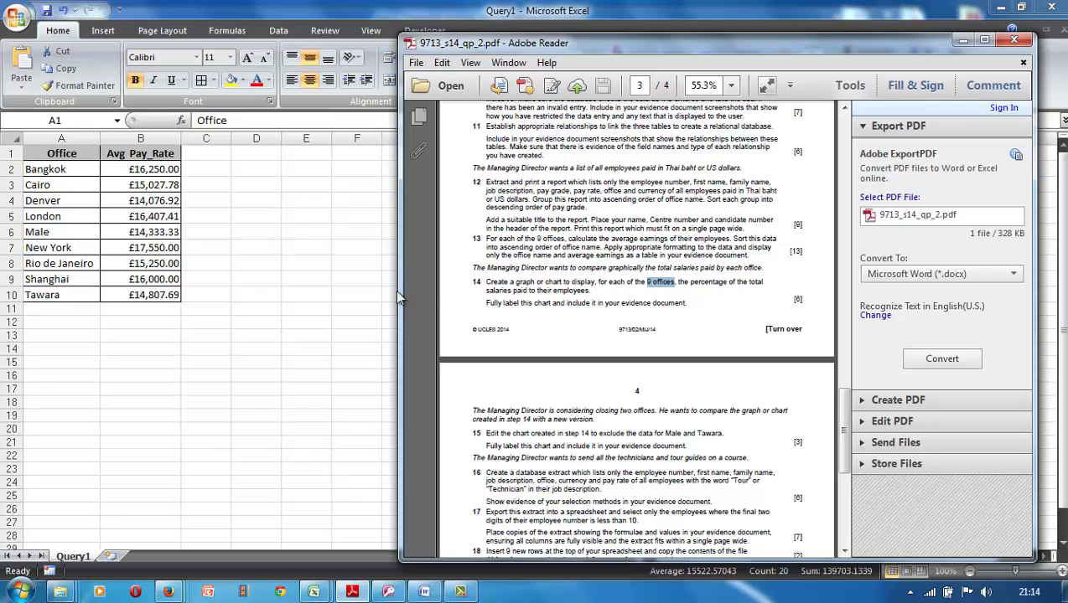
{"action": "left_click", "coordinate": [369, 300]}
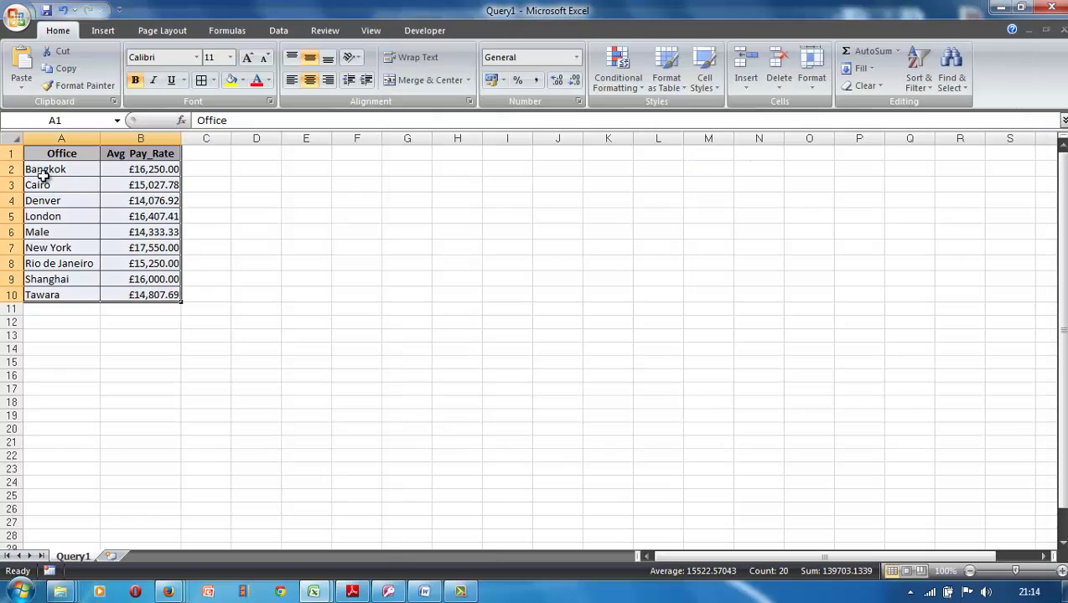
- Insert a basic 2-D pie chart from A2:B10 and apply the chart layout with a title and office name and percentage labels
{"action": "left_click_drag", "start_coordinate": [43, 173], "coordinate": [158, 296]}
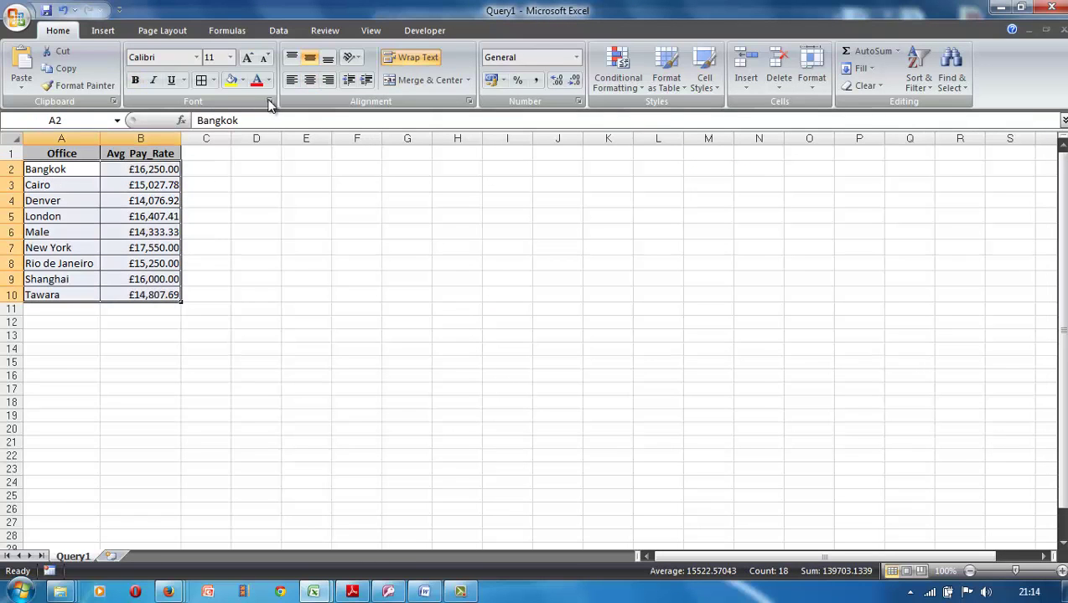
{"action": "left_click", "coordinate": [101, 31]}
{"action": "left_click", "coordinate": [323, 63]}
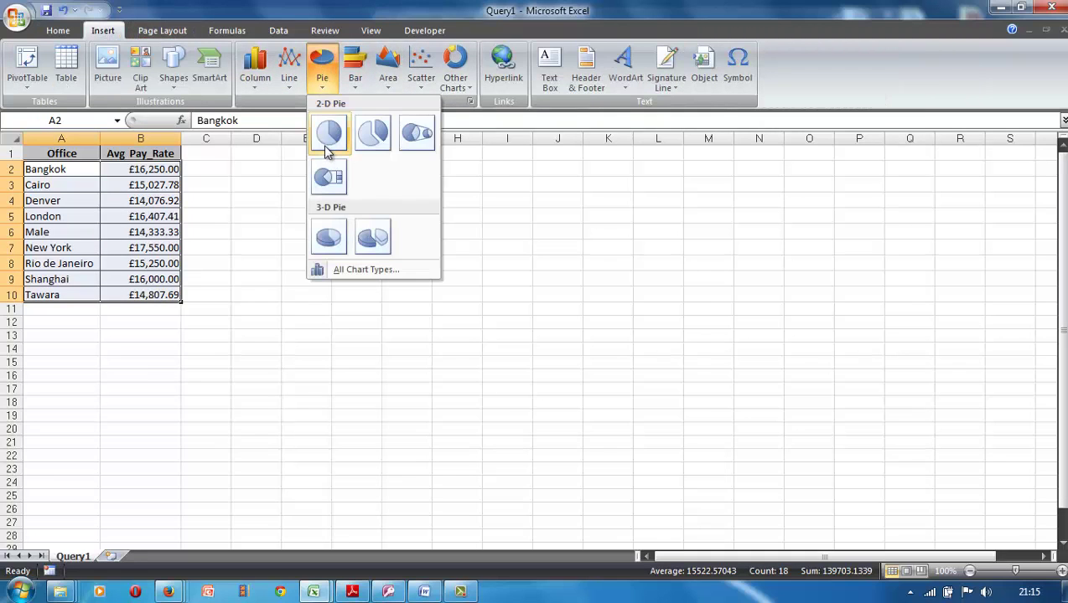
{"action": "left_click", "coordinate": [327, 148]}
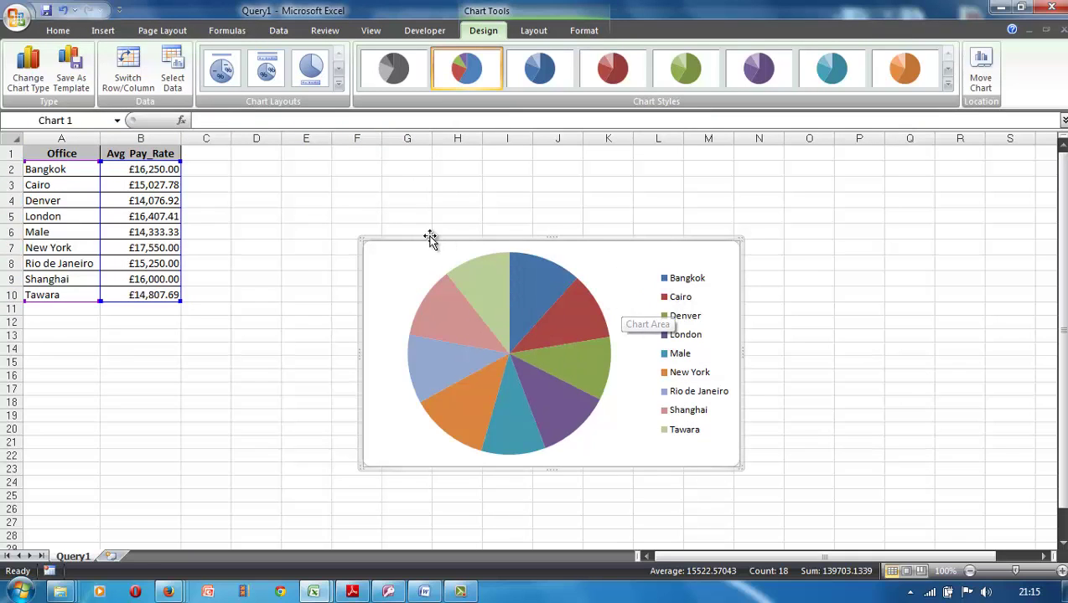
{"action": "left_click", "coordinate": [225, 72]}
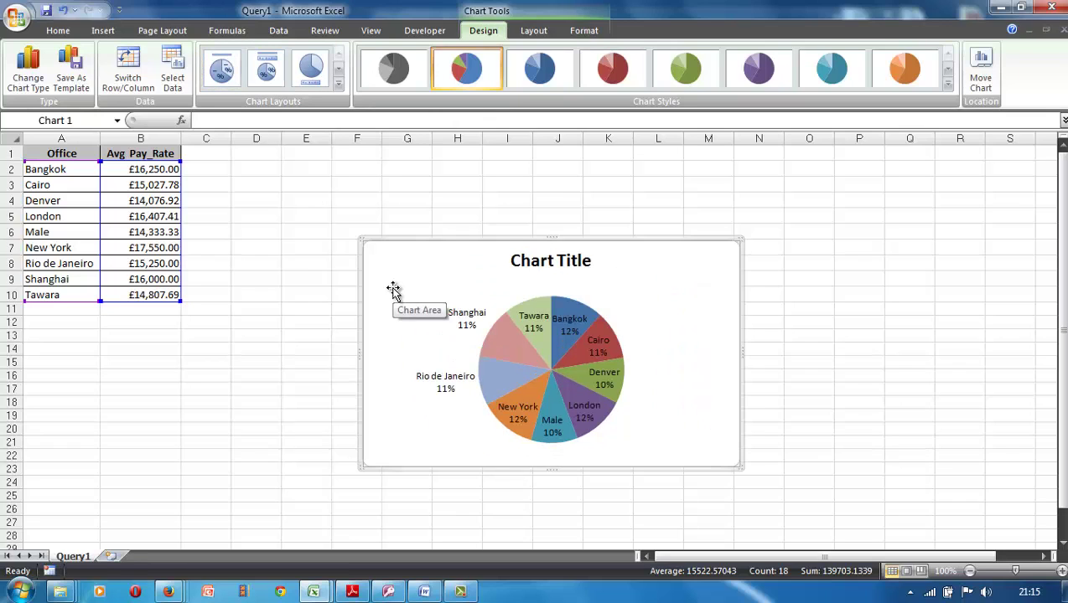
- Move the Shanghai and Rio de Janeiro data labels inward onto their slices of the pie chart
{"action": "left_click", "coordinate": [469, 311]}
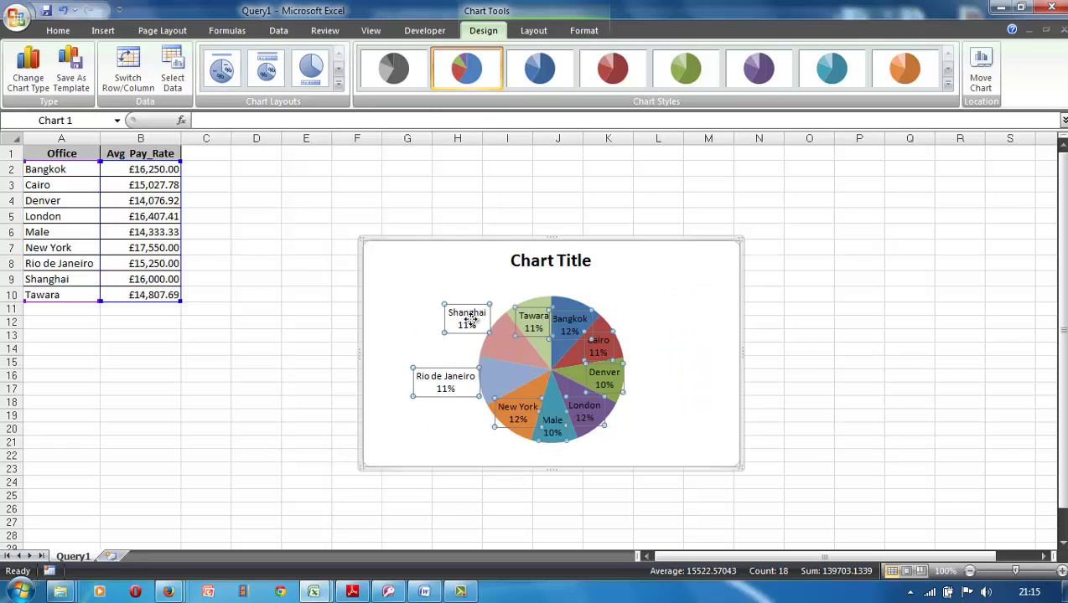
{"action": "left_click_drag", "start_coordinate": [469, 311], "coordinate": [488, 327]}
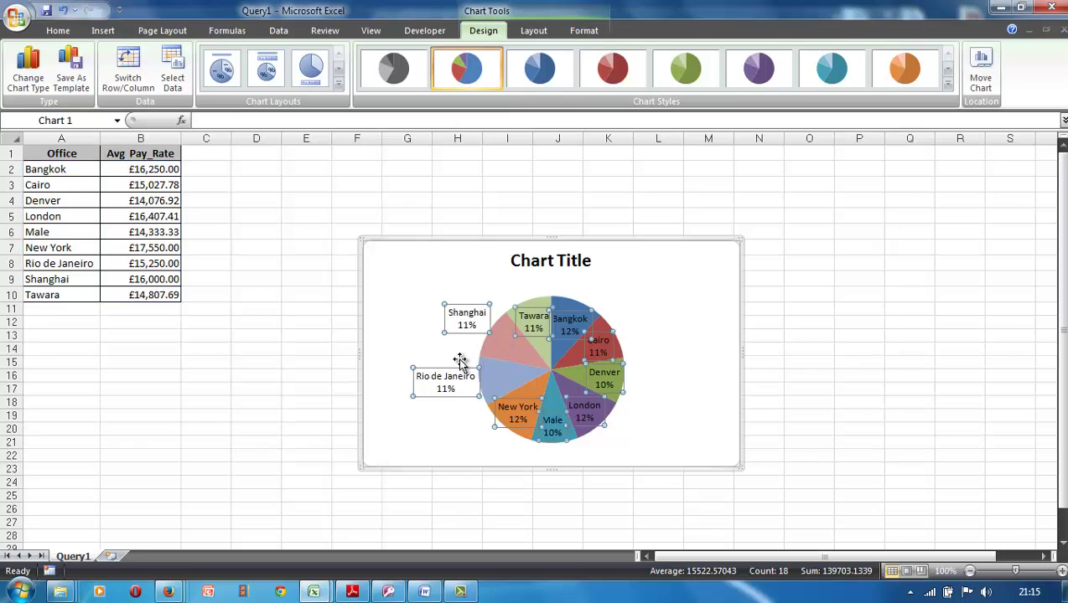
{"action": "left_click", "coordinate": [451, 384]}
{"action": "left_click_drag", "start_coordinate": [460, 376], "coordinate": [481, 370]}
{"action": "left_click", "coordinate": [479, 325]}
{"action": "left_click_drag", "start_coordinate": [479, 325], "coordinate": [501, 335]}
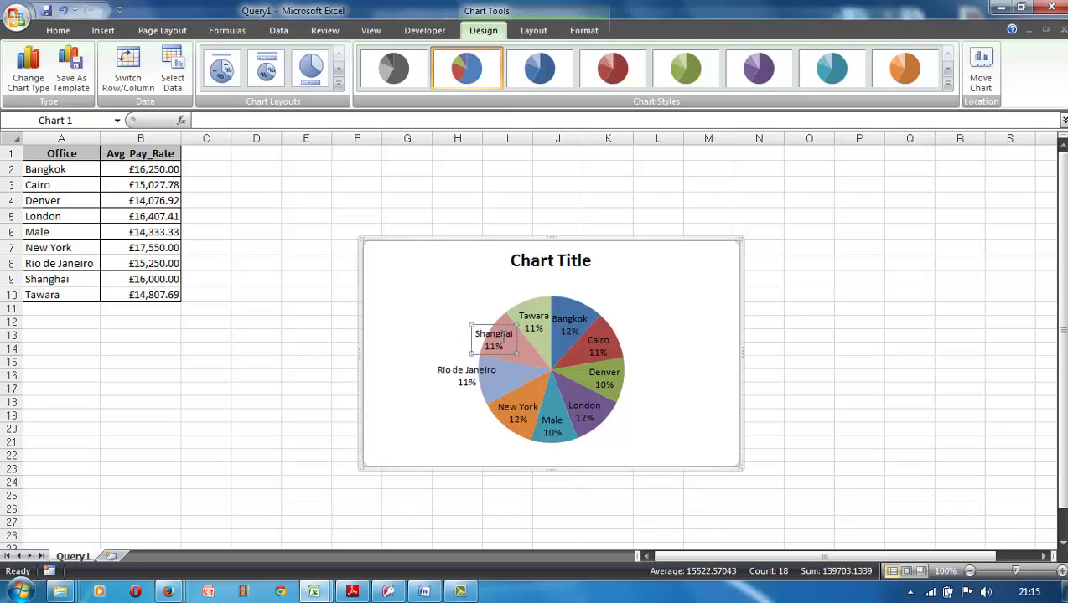
{"action": "left_click", "coordinate": [463, 379]}
{"action": "left_click_drag", "start_coordinate": [463, 379], "coordinate": [479, 378]}
{"action": "left_click", "coordinate": [437, 342]}
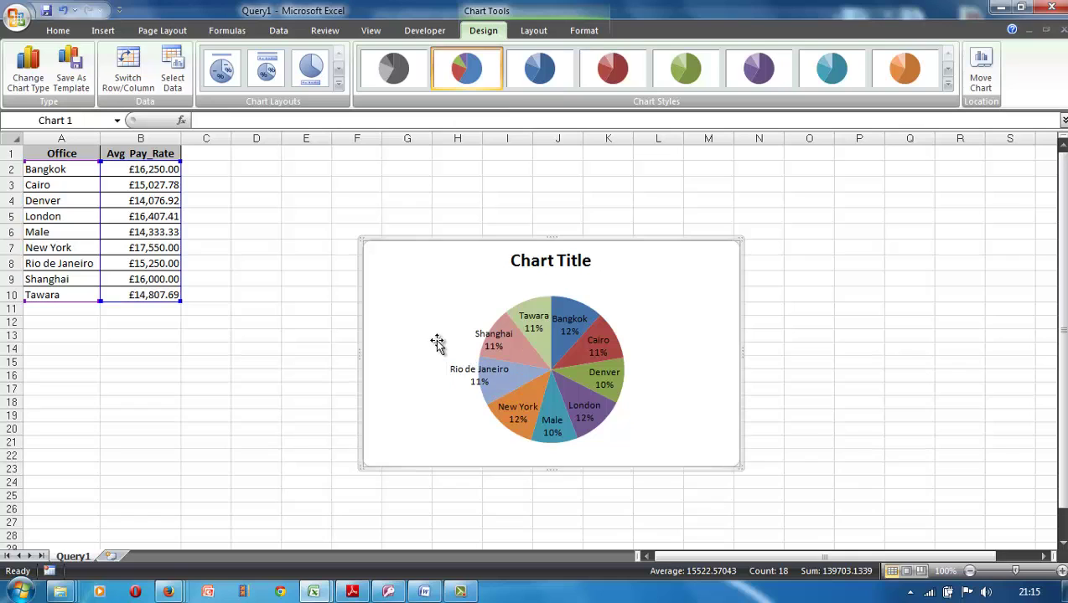
- Keep the pie chart's title above the chart and change its text to "Avg Pay_Rate"
{"action": "left_click", "coordinate": [549, 32]}
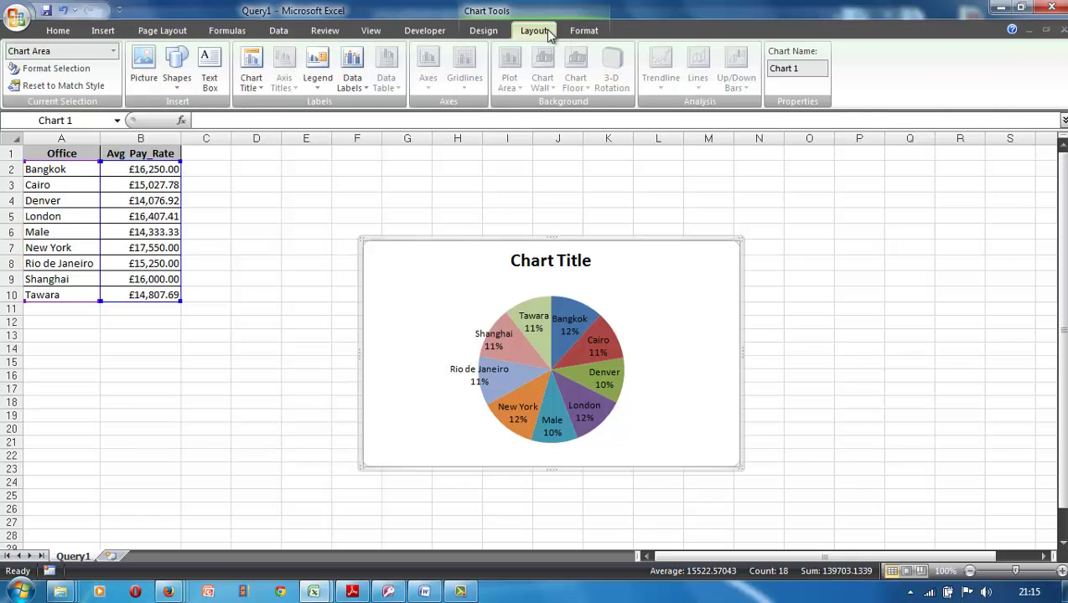
{"action": "left_click", "coordinate": [254, 83]}
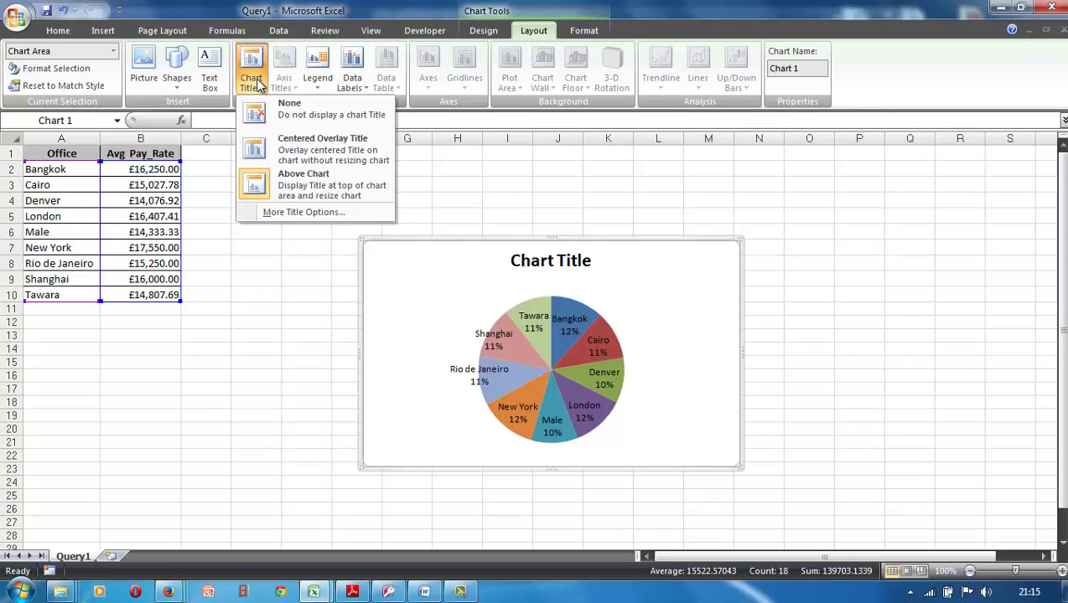
{"action": "left_click", "coordinate": [266, 184]}
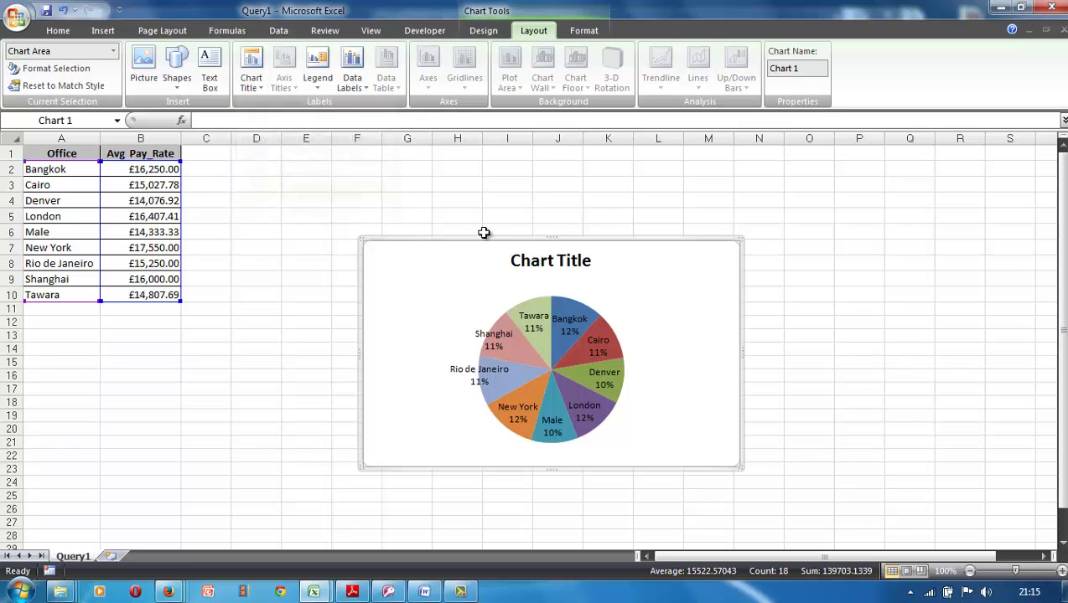
{"action": "left_click", "coordinate": [534, 267]}
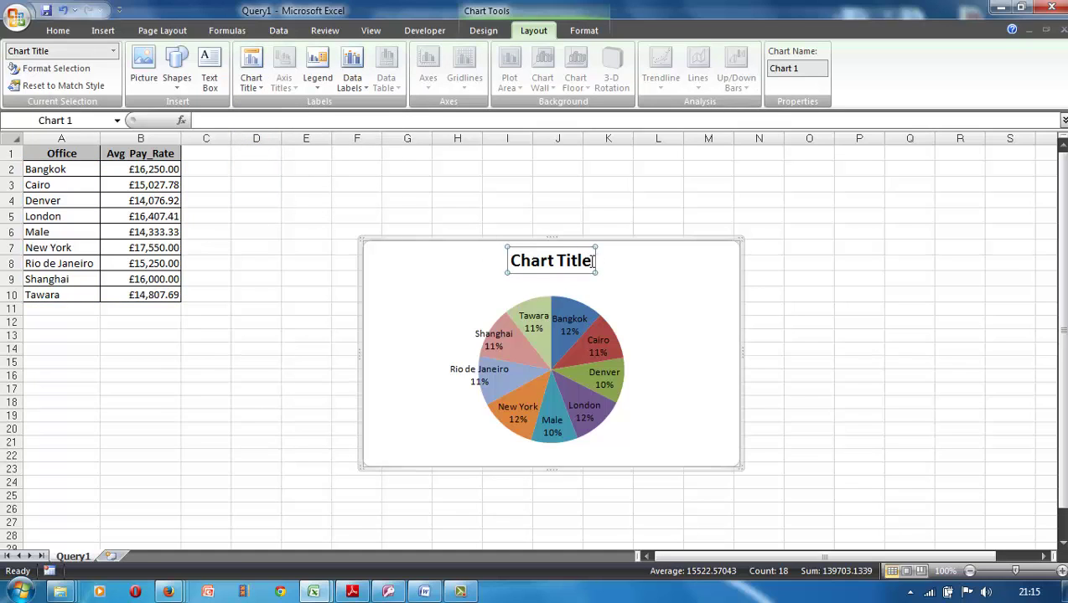
{"action": "triple_click", "coordinate": [538, 266]}
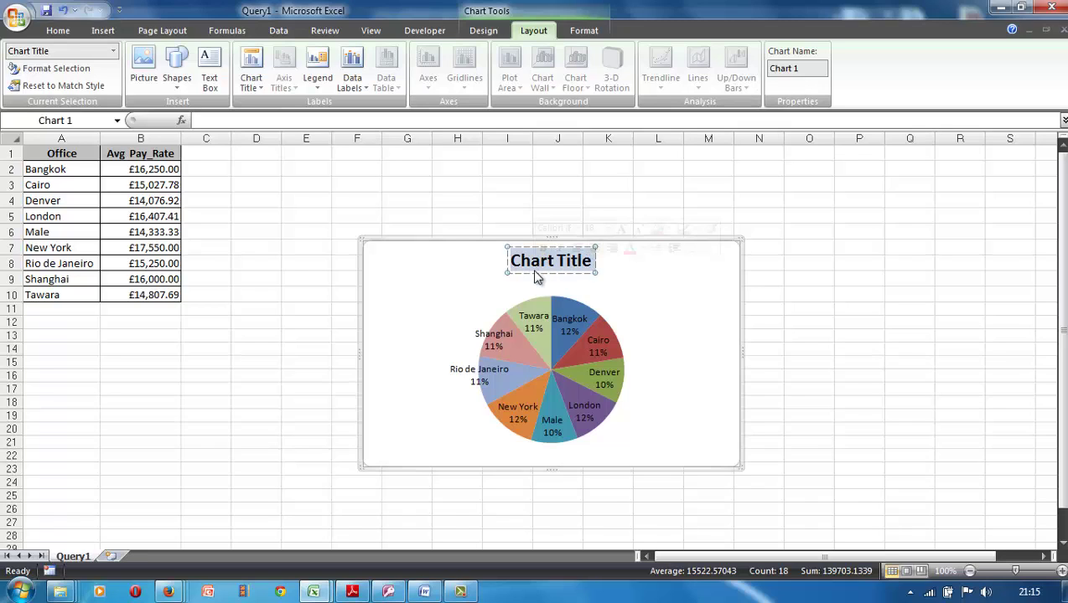
{"action": "type", "text": "Avg"}
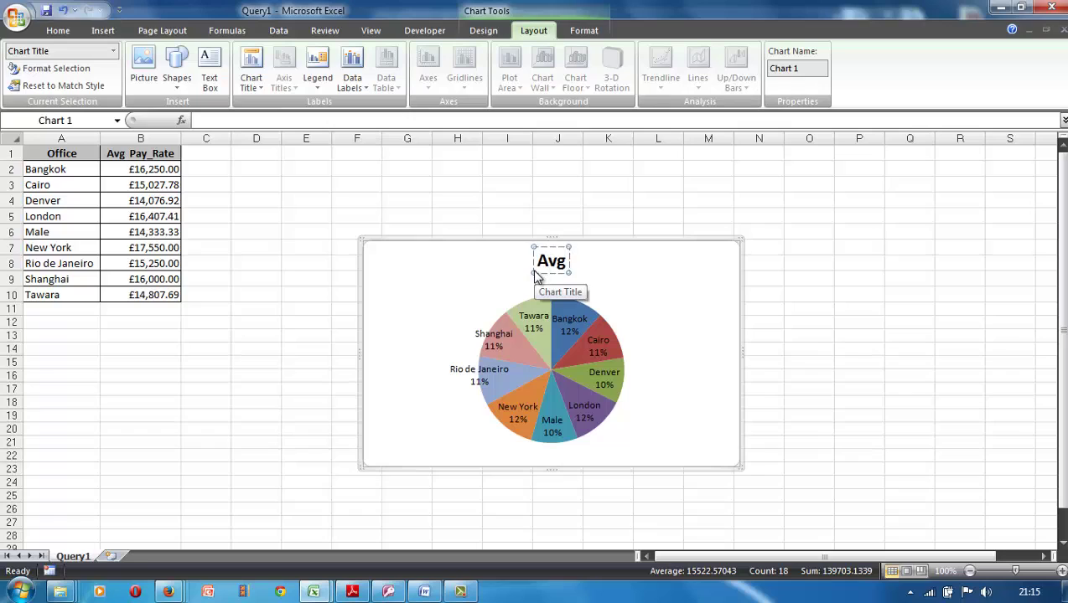
{"action": "type", "text": " Pay"}
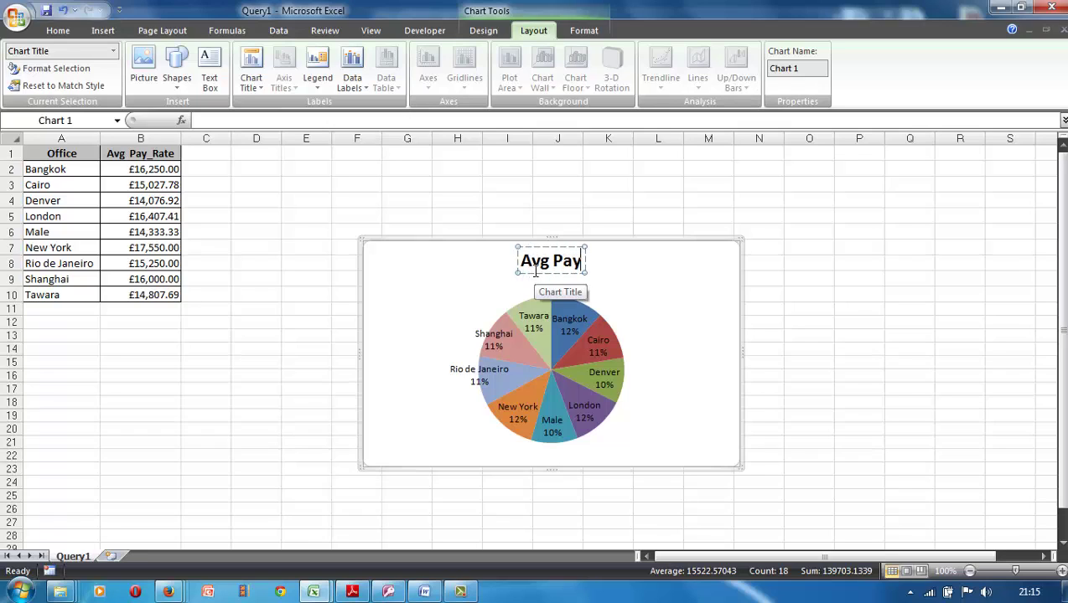
{"action": "type", "text": "_"}
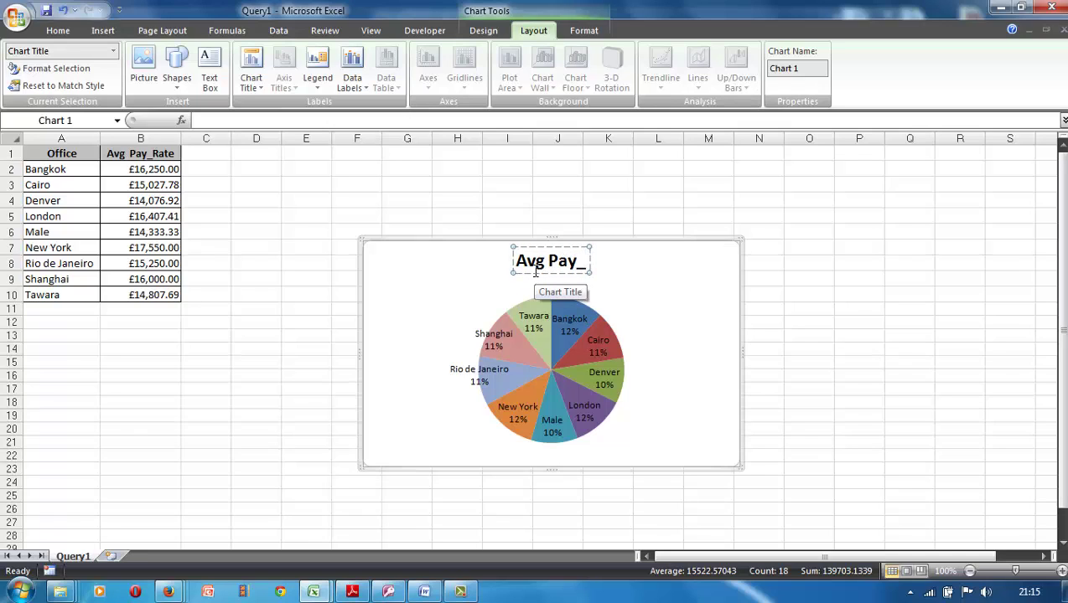
{"action": "type", "text": "Rate"}
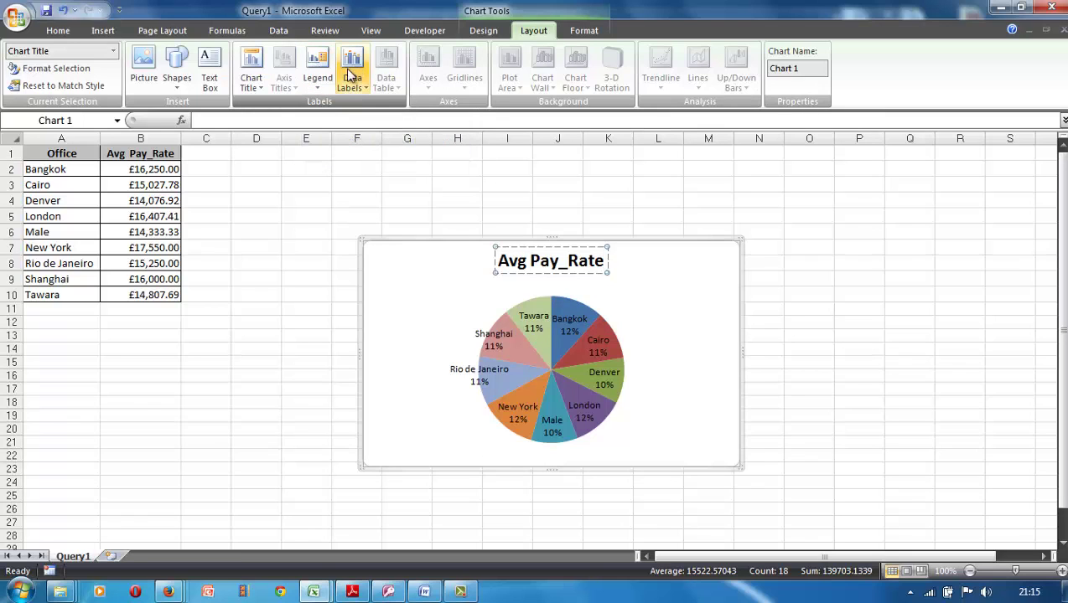
{"action": "left_click", "coordinate": [316, 82]}
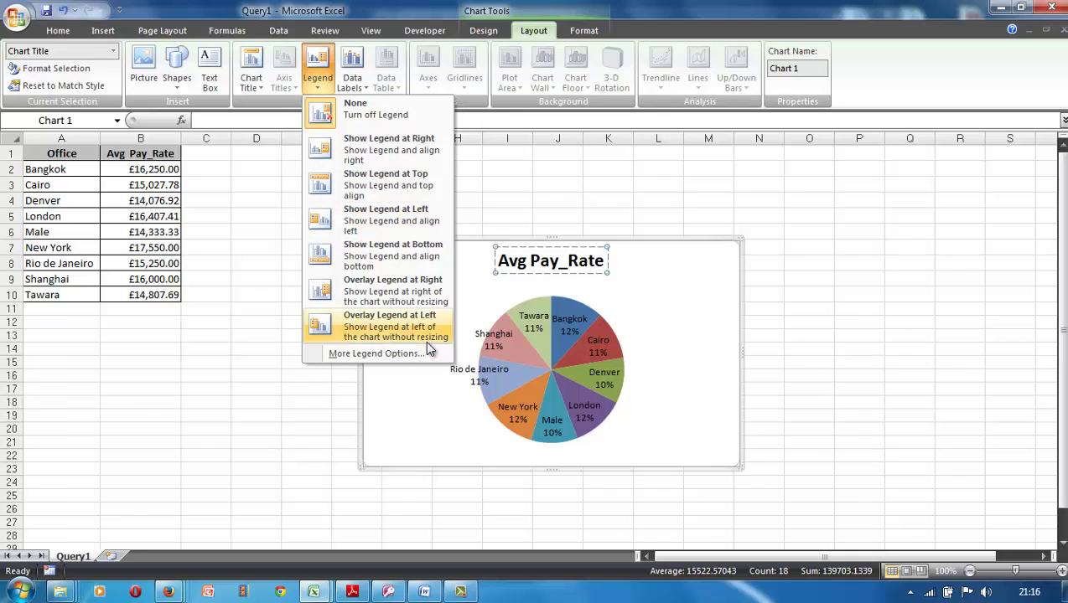
{"action": "left_click", "coordinate": [535, 204]}
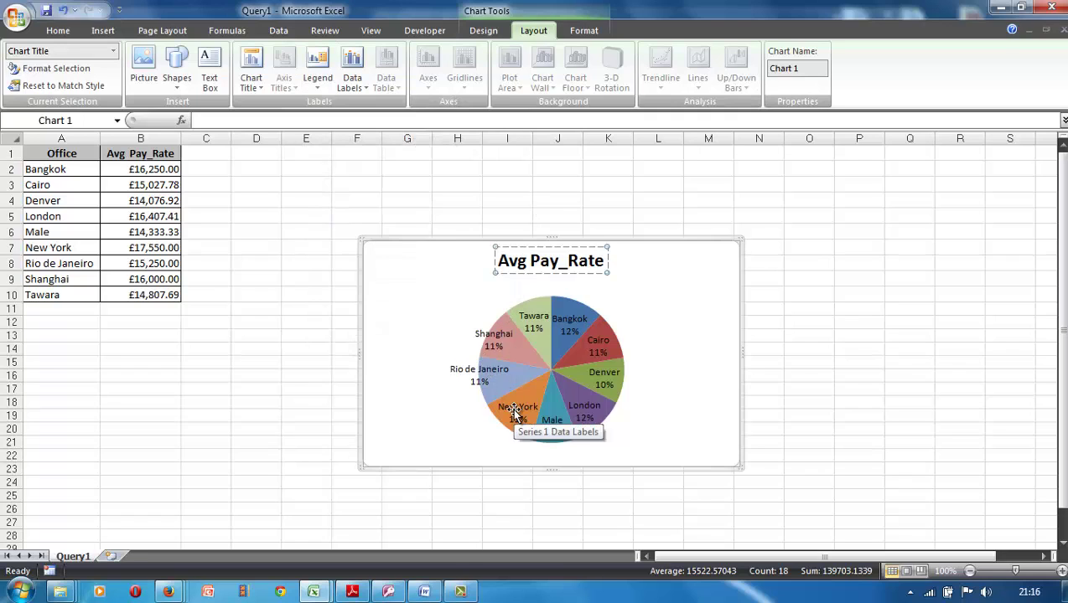
{"action": "right_click", "coordinate": [378, 243]}
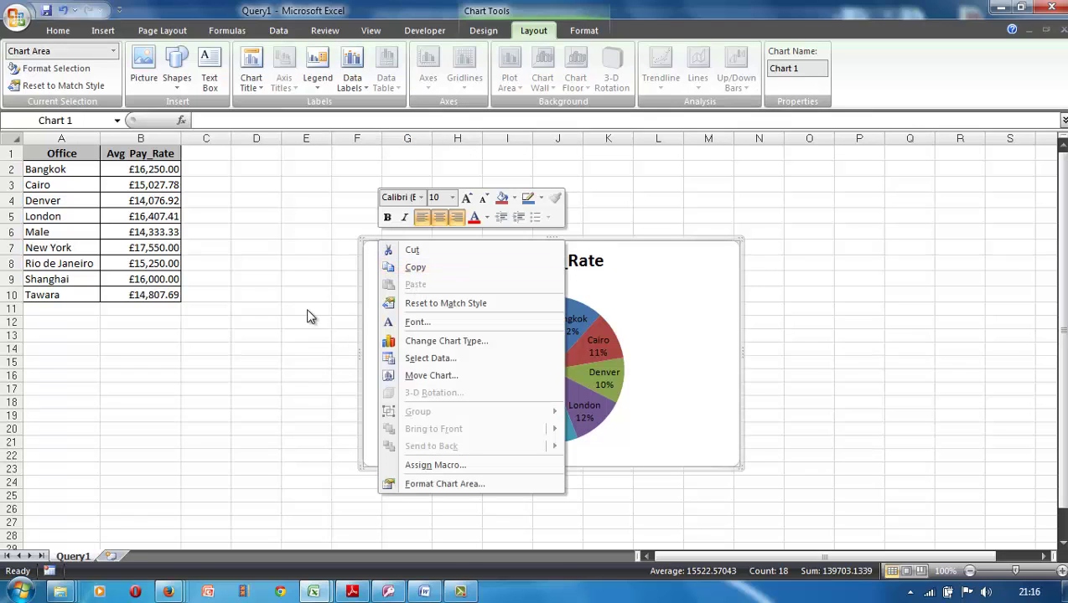
{"action": "key", "text": "Escape"}
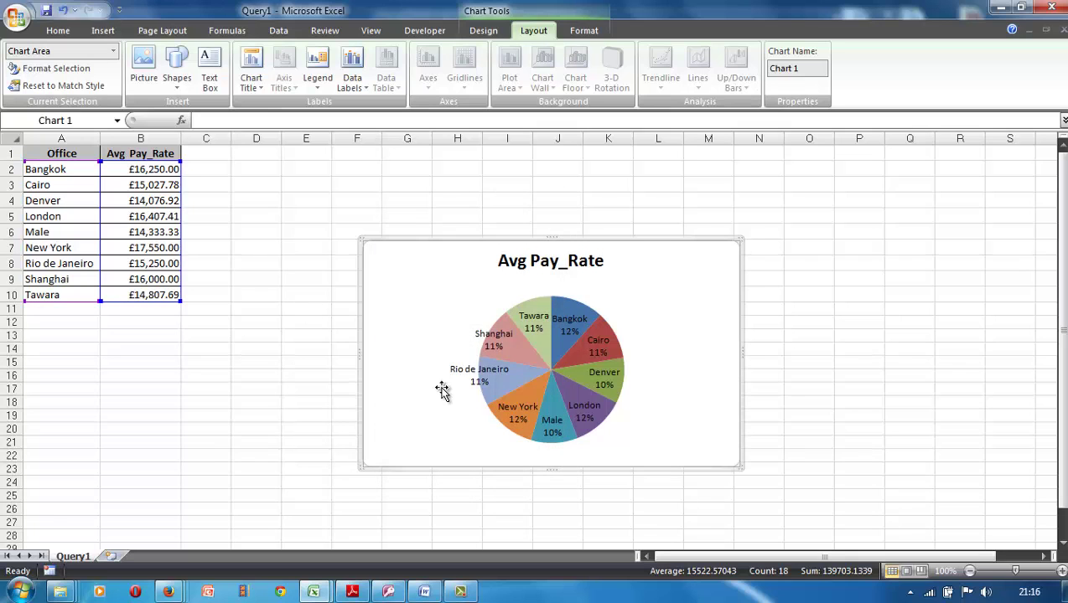
- Check question 15 in Adobe Reader, then return to the Query1 workbook and hide Tawara's row 10 and Male's row 6
{"action": "left_click", "coordinate": [352, 592]}
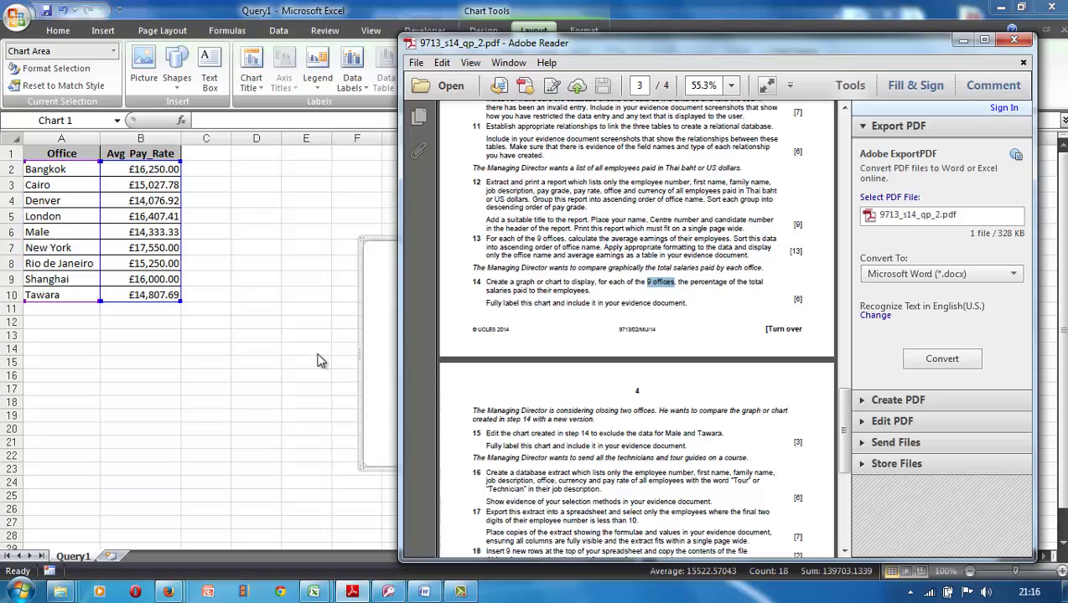
{"action": "key", "text": "alt+Tab"}
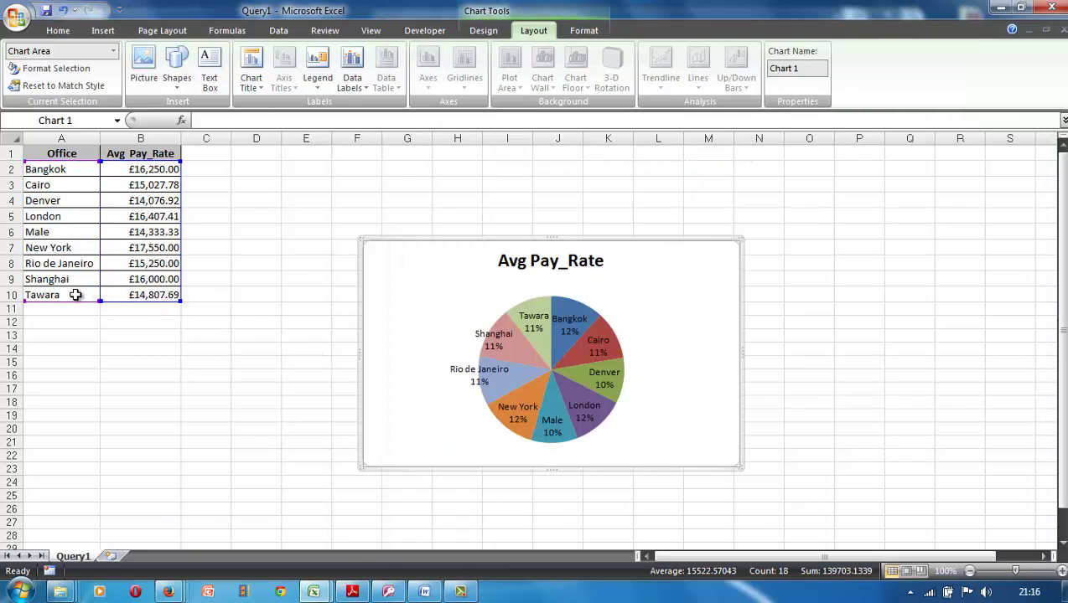
{"action": "right_click", "coordinate": [12, 295]}
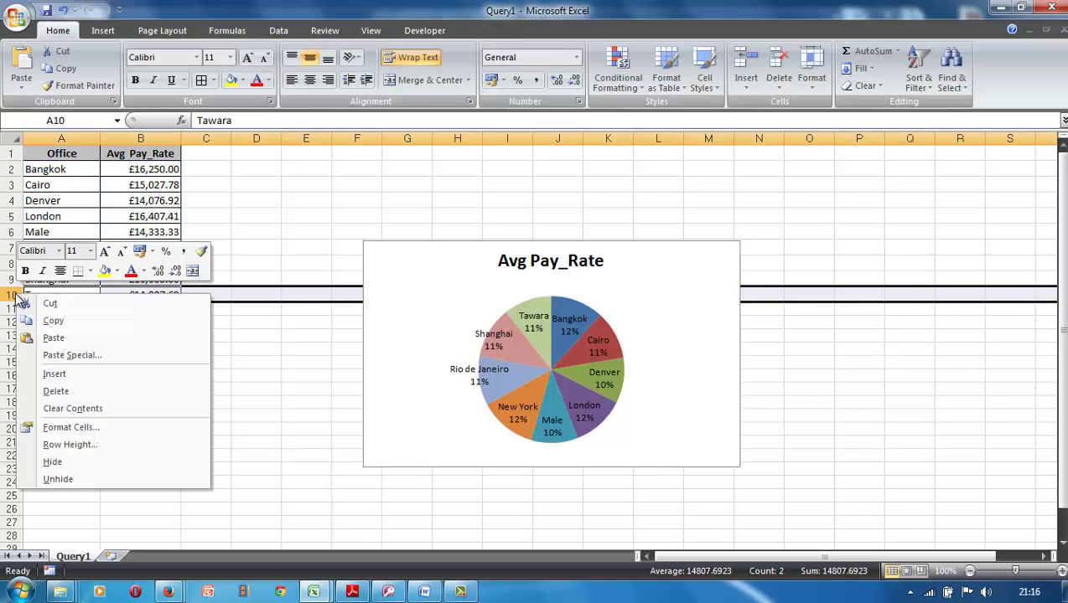
{"action": "left_click", "coordinate": [52, 462]}
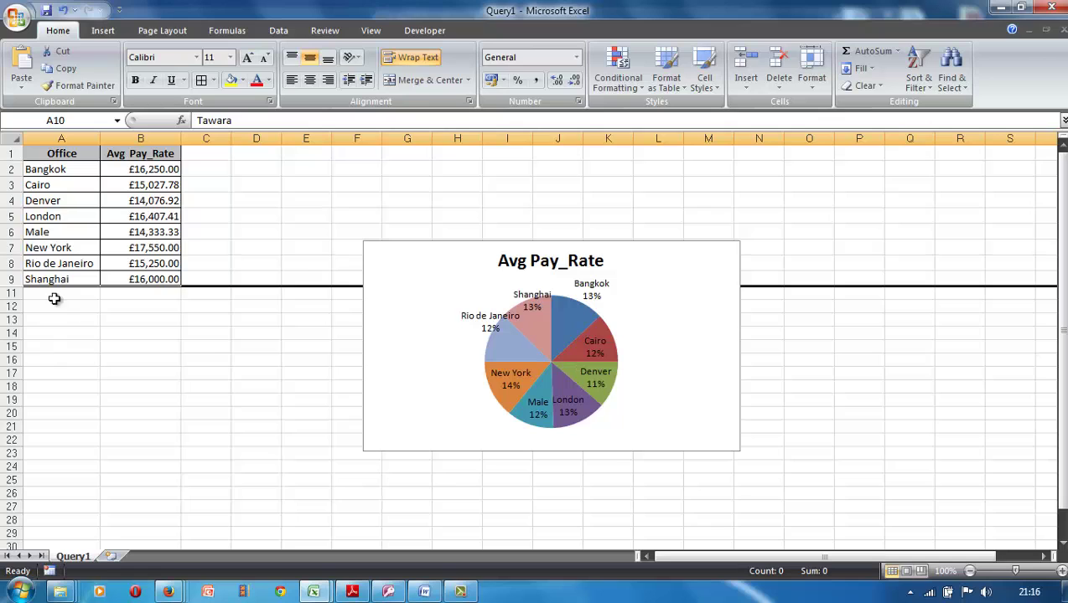
{"action": "left_click", "coordinate": [10, 232]}
{"action": "right_click", "coordinate": [10, 232]}
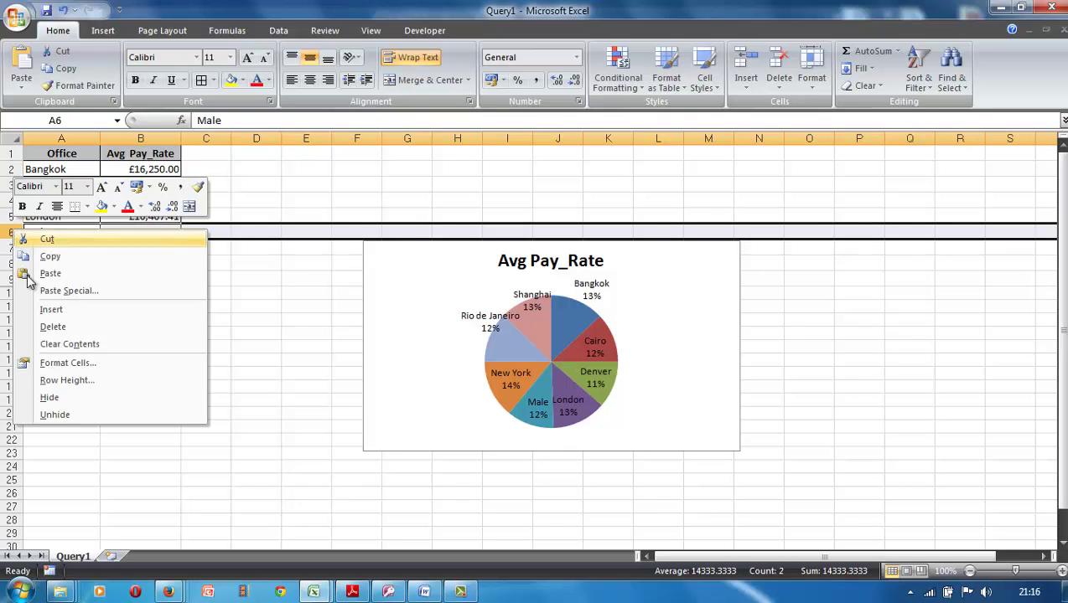
{"action": "left_click", "coordinate": [49, 398]}
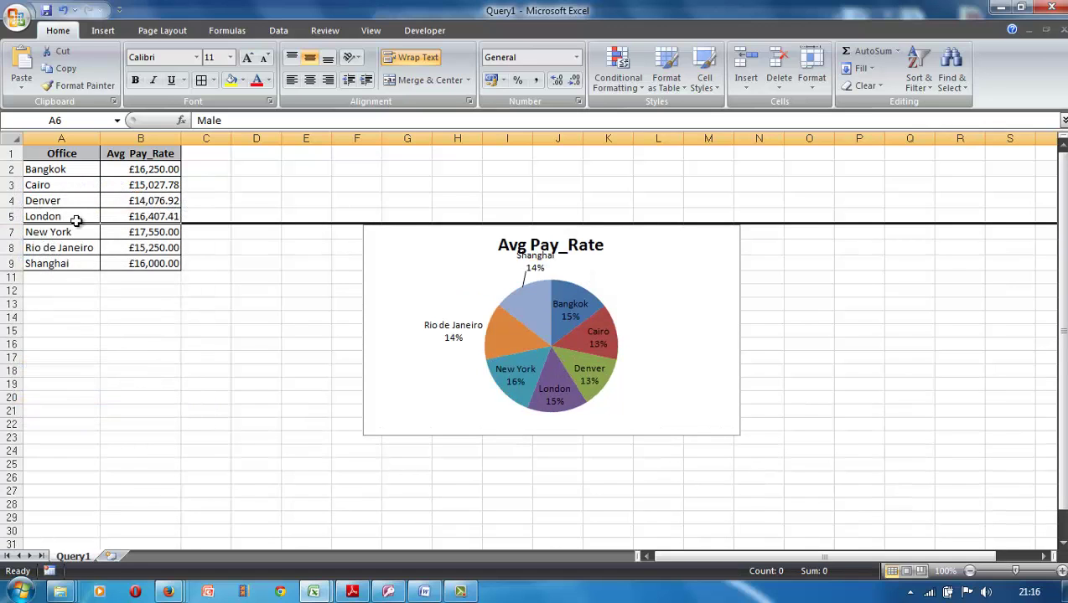
- Insert a second basic 2-D pie chart from the visible offices in A2:B9 and apply the layout with title, office names and percentages
{"action": "left_click_drag", "start_coordinate": [48, 172], "coordinate": [137, 263]}
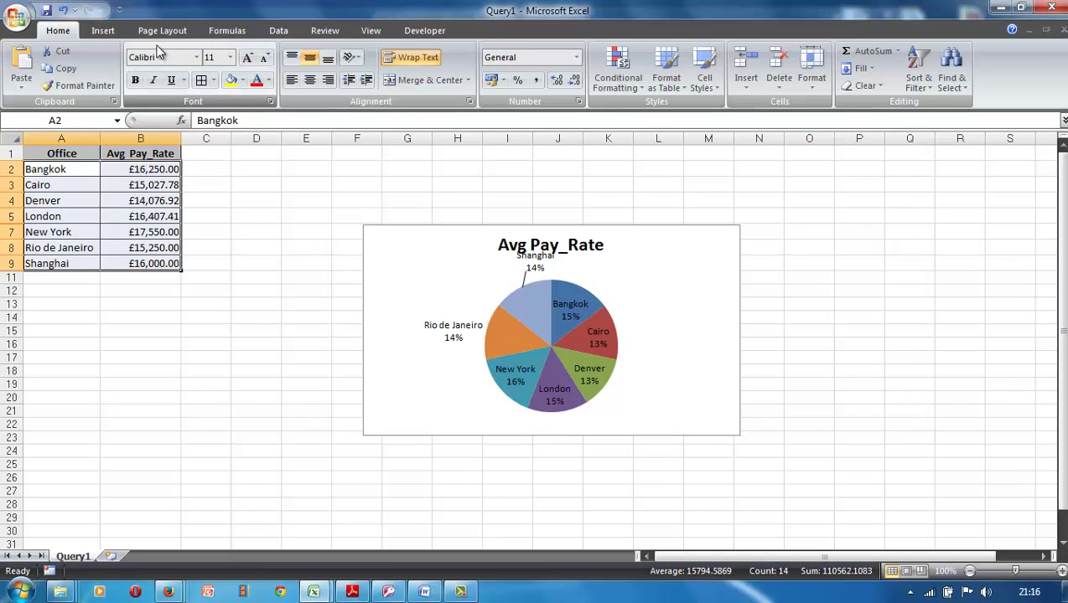
{"action": "left_click", "coordinate": [99, 36]}
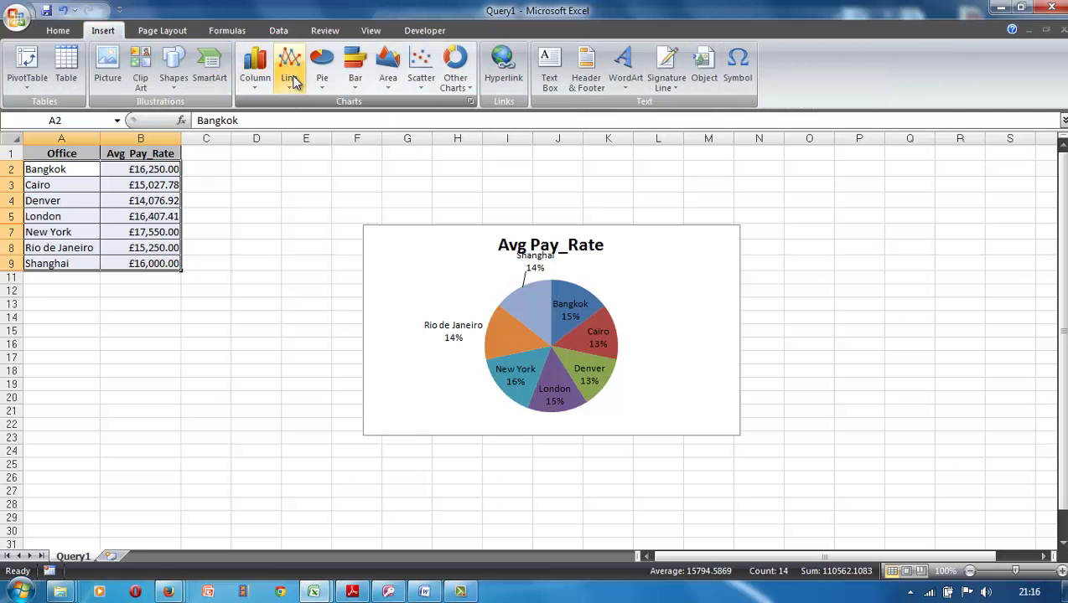
{"action": "left_click", "coordinate": [320, 71]}
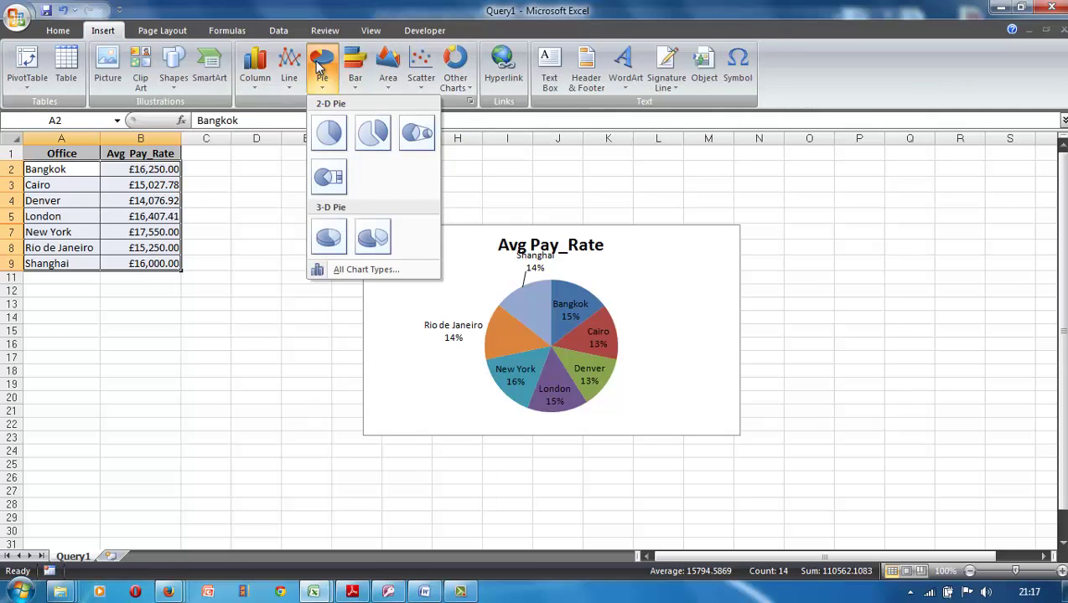
{"action": "left_click", "coordinate": [329, 133]}
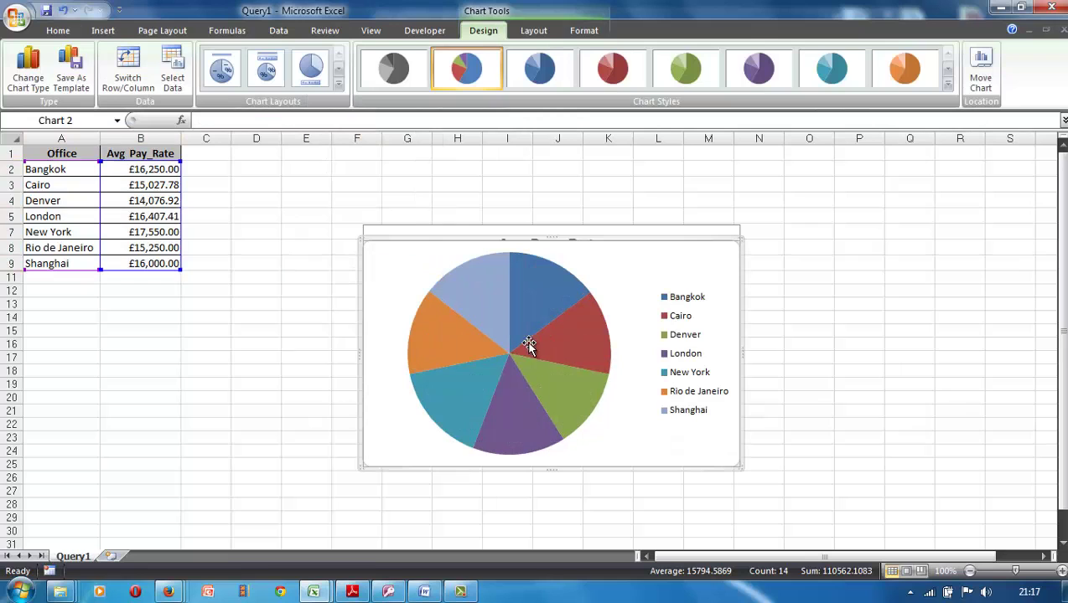
{"action": "left_click", "coordinate": [222, 81]}
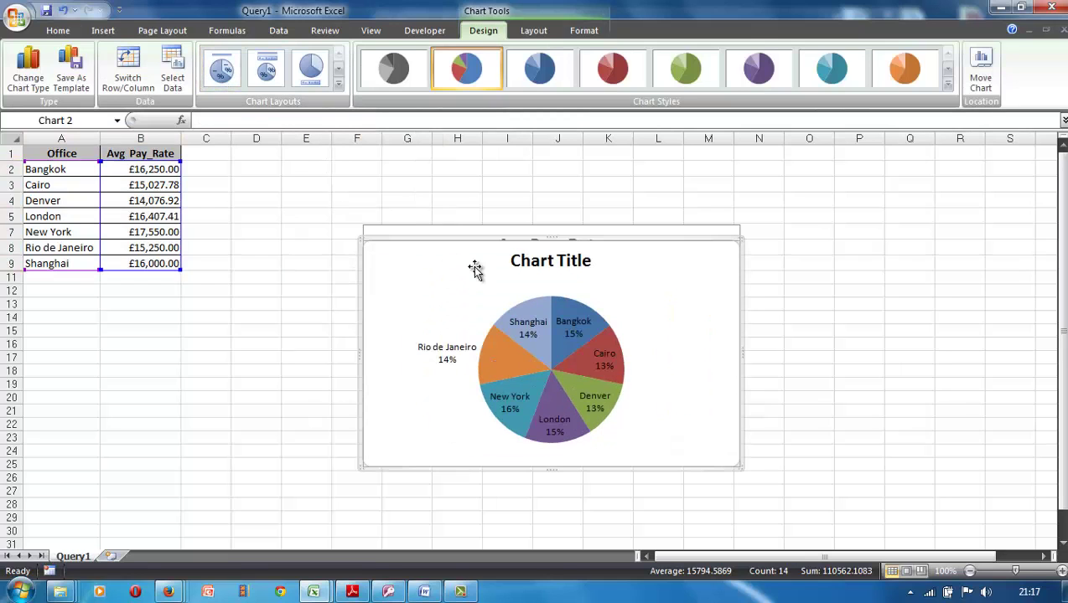
- Move the Rio de Janeiro data label in the new pie chart inward onto its orange slice
{"action": "left_click", "coordinate": [444, 352]}
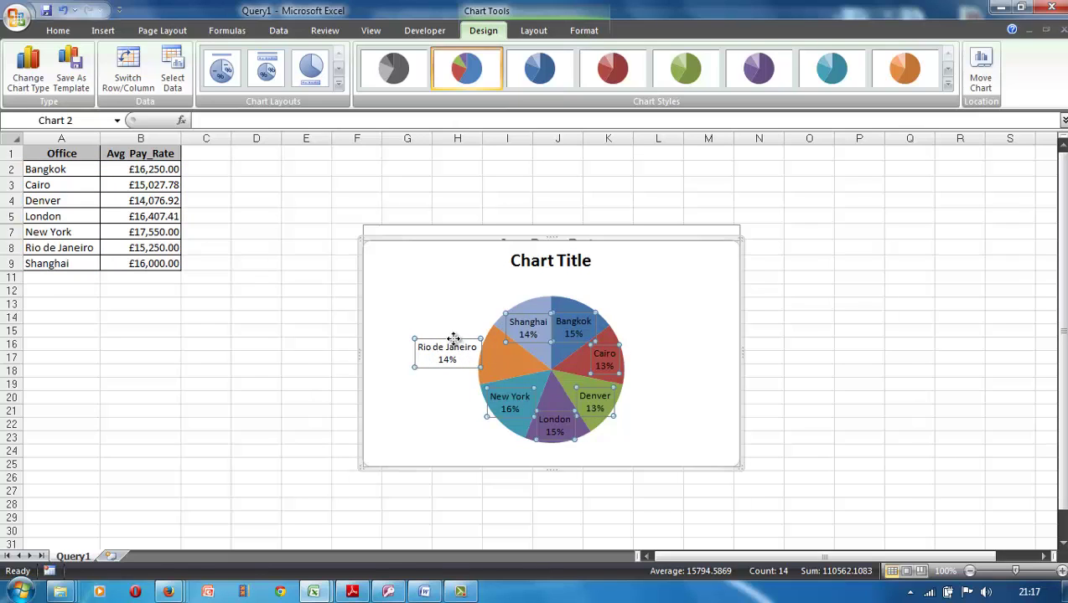
{"action": "left_click", "coordinate": [453, 338]}
{"action": "left_click_drag", "start_coordinate": [453, 339], "coordinate": [484, 346]}
{"action": "left_click", "coordinate": [472, 317]}
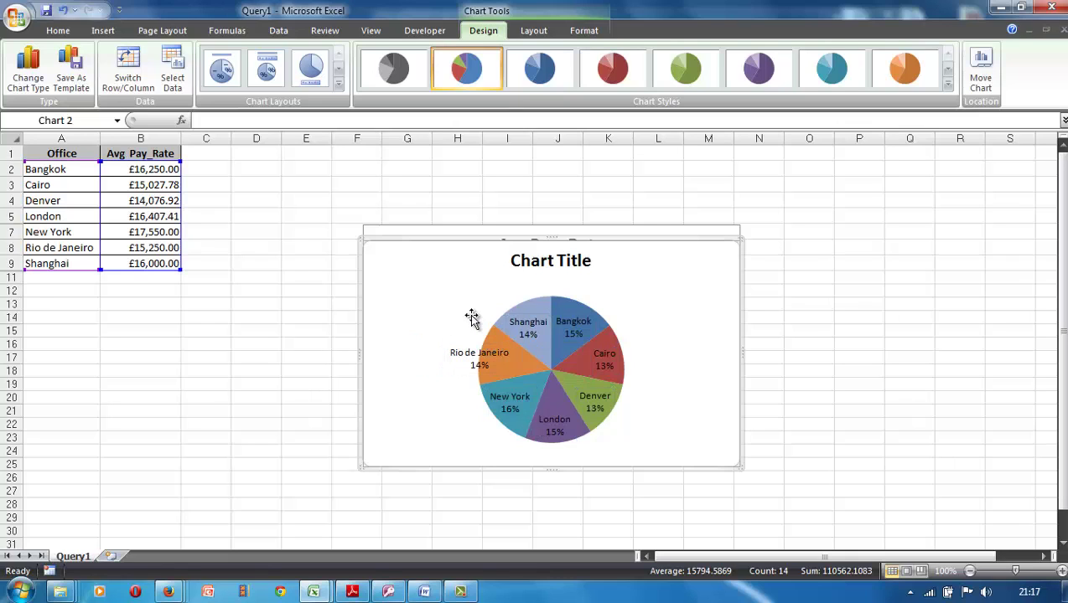
- Change the second pie chart's title to "Avg pay excluding Male and Tawara"
{"action": "left_click", "coordinate": [525, 256]}
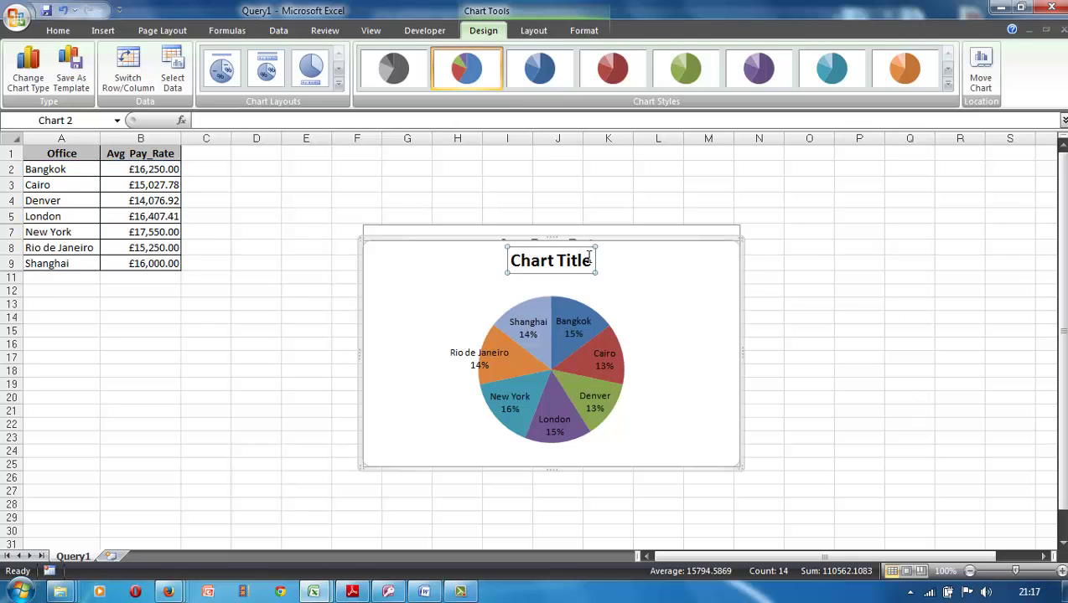
{"action": "left_click_drag", "start_coordinate": [590, 261], "coordinate": [508, 277]}
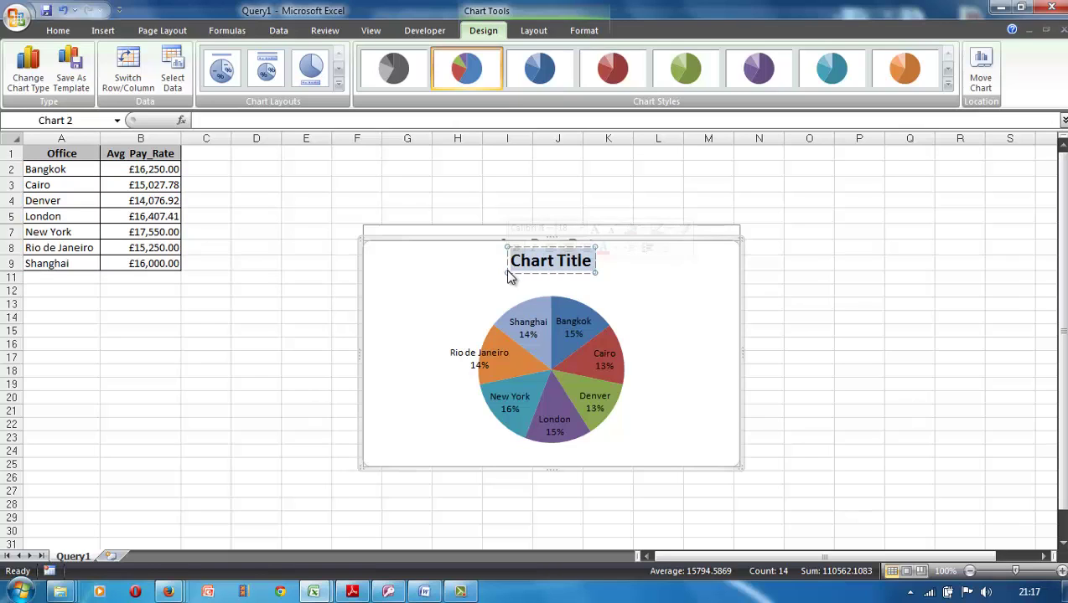
{"action": "type", "text": "Av"}
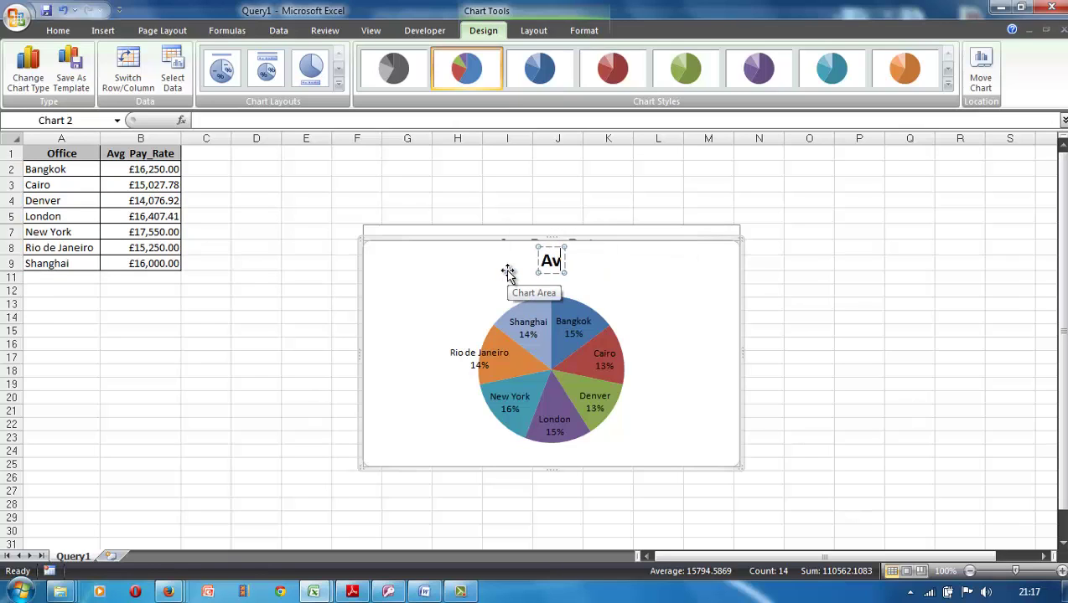
{"action": "type", "text": "g pa"}
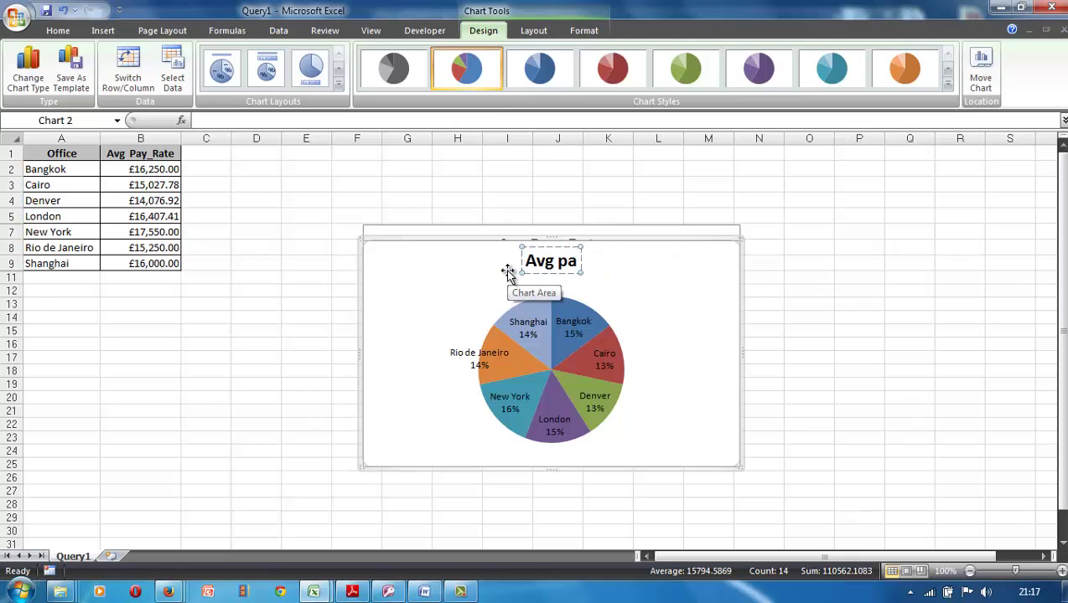
{"action": "type", "text": "y excl"}
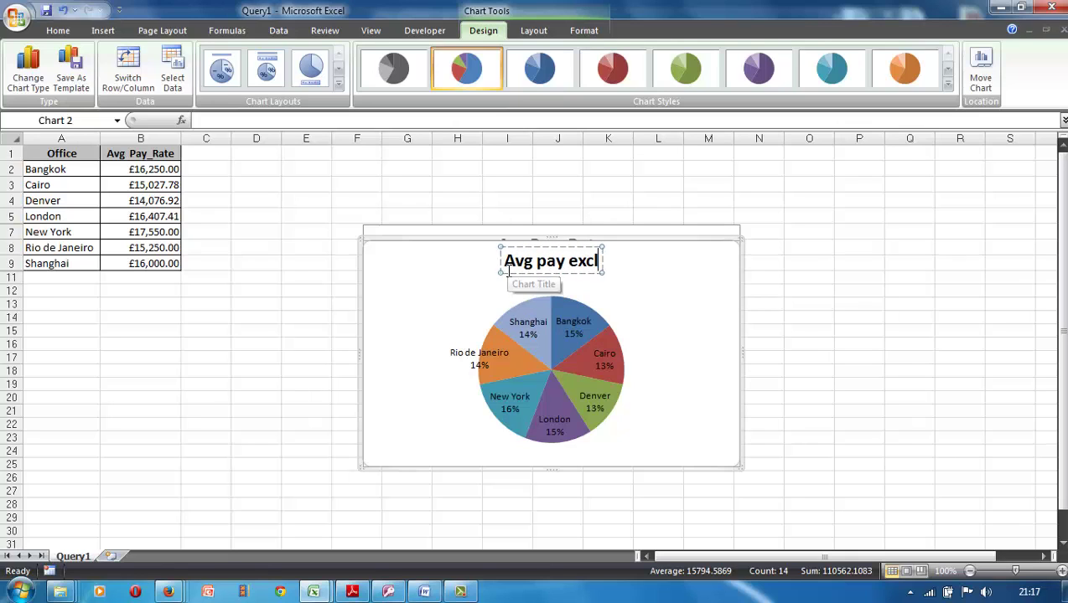
{"action": "type", "text": "uding"}
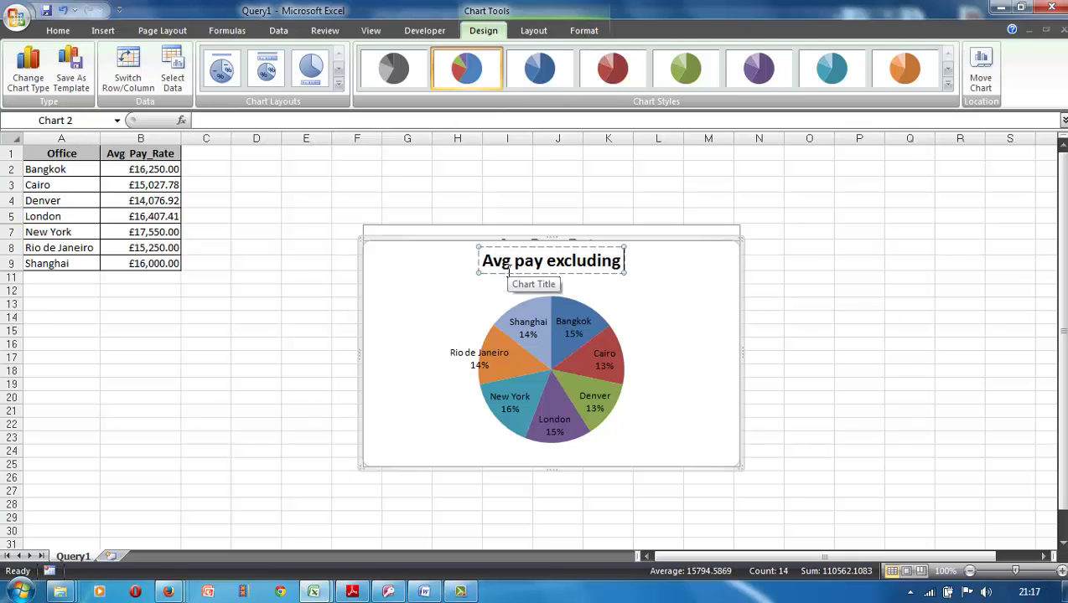
{"action": "type", "text": " Male"}
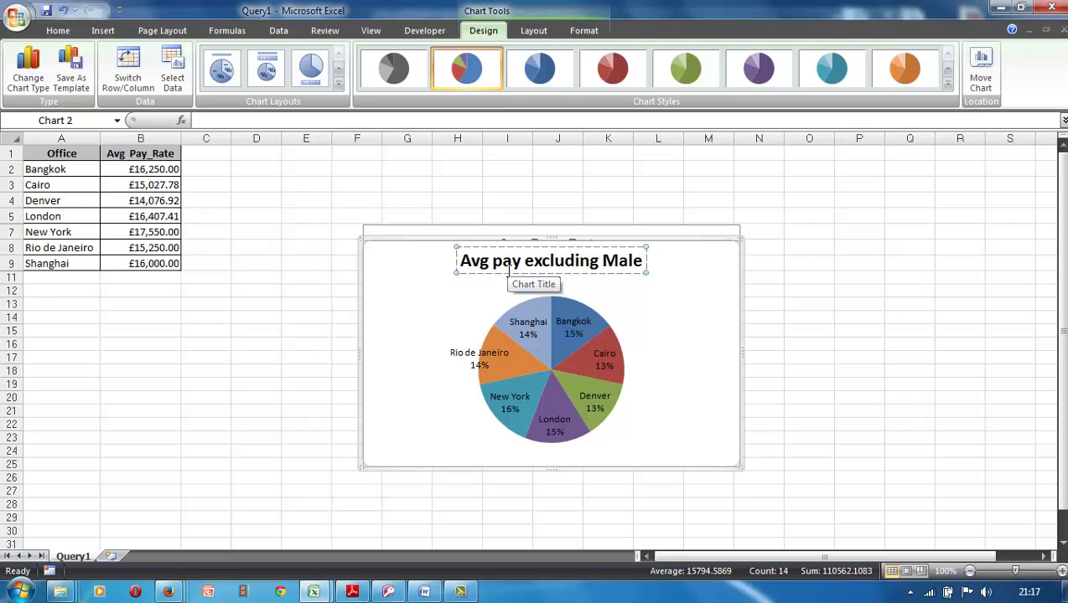
{"action": "type", "text": " and ta"}
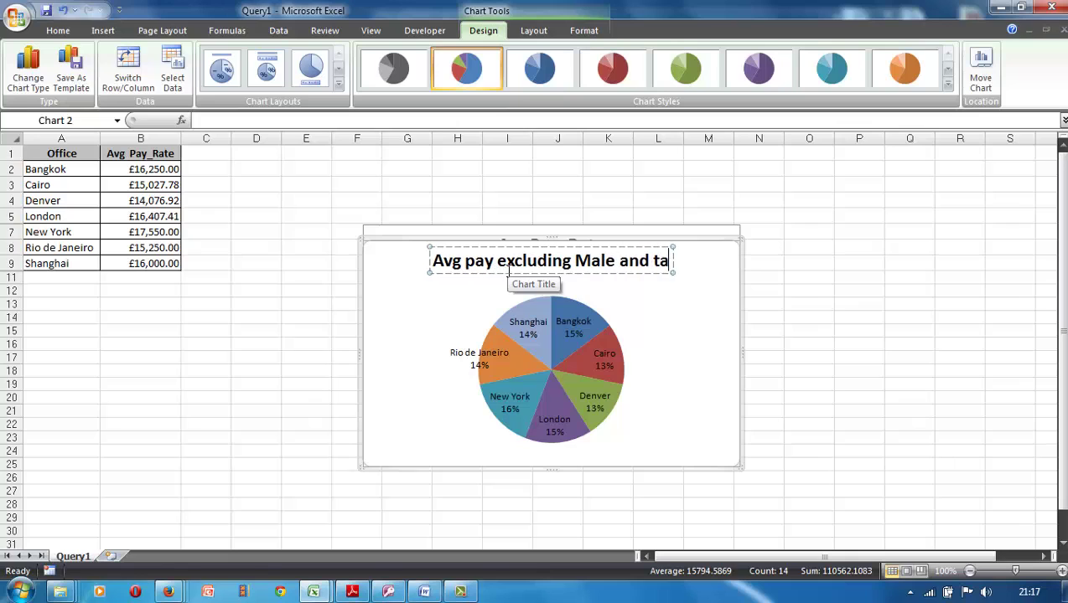
{"action": "type", "text": "wara"}
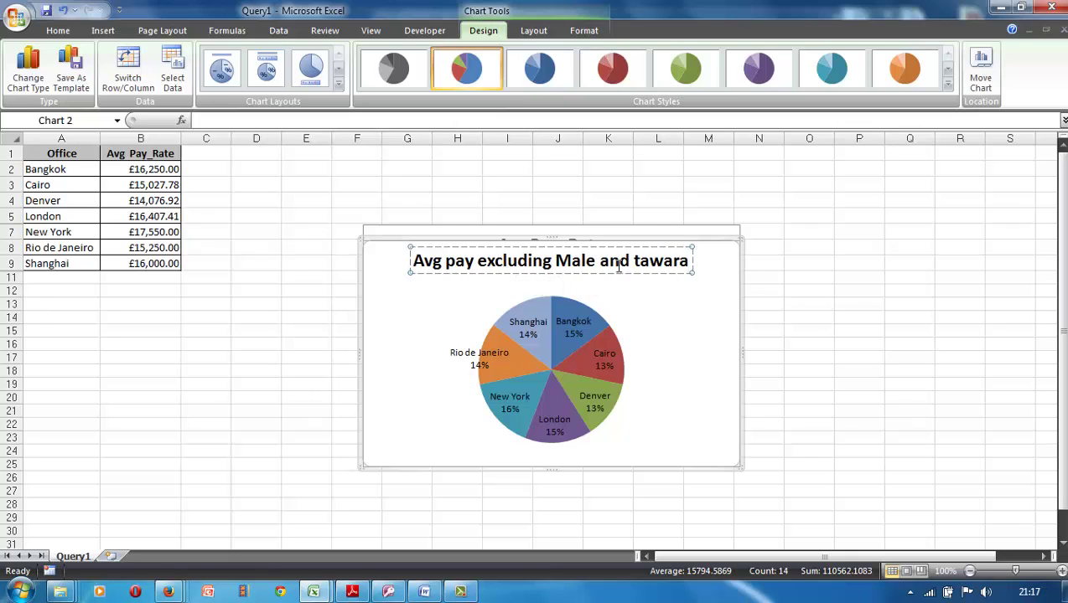
{"action": "left_click_drag", "start_coordinate": [633, 263], "coordinate": [638, 265]}
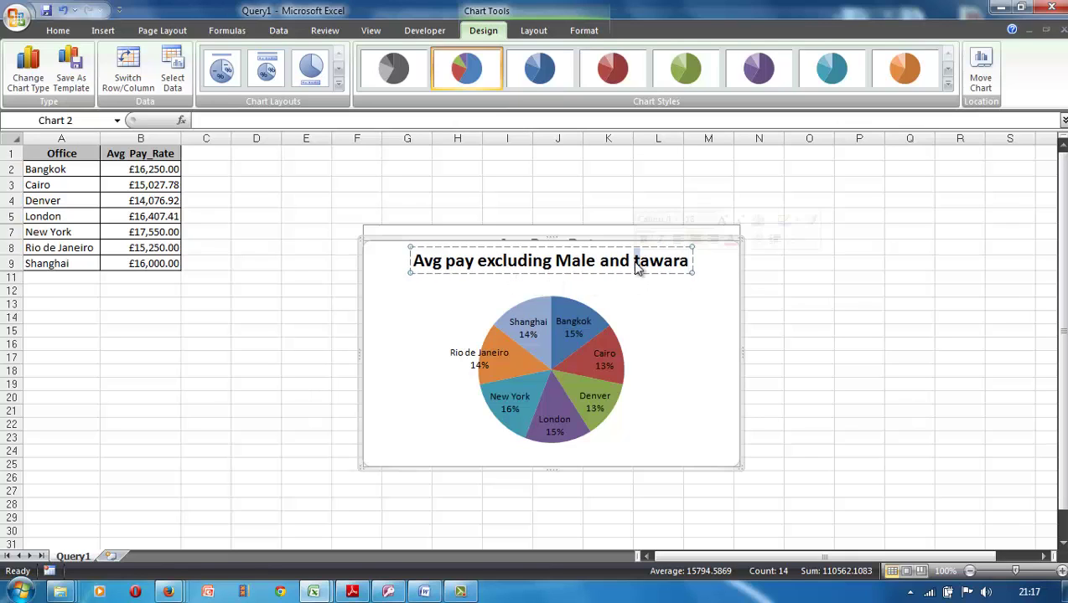
{"action": "type", "text": "T"}
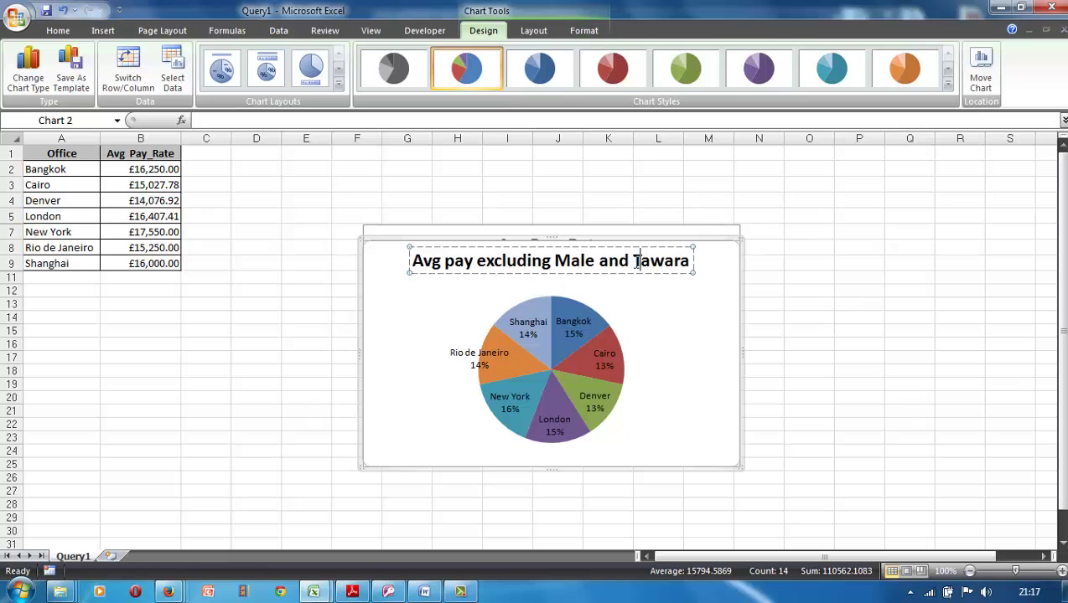
{"action": "left_click", "coordinate": [662, 351]}
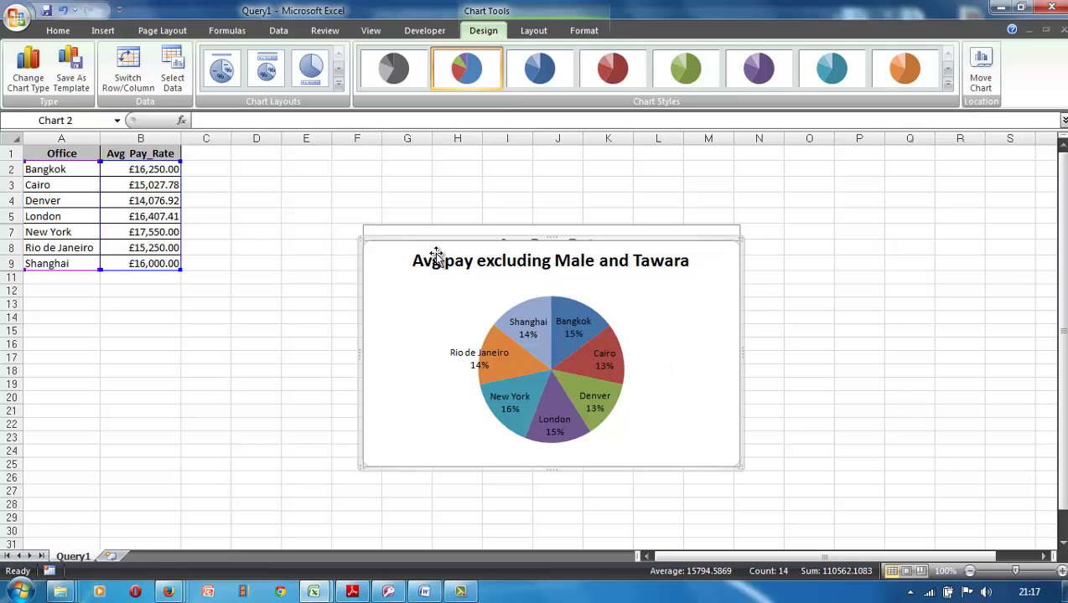
{"action": "left_click", "coordinate": [353, 592]}
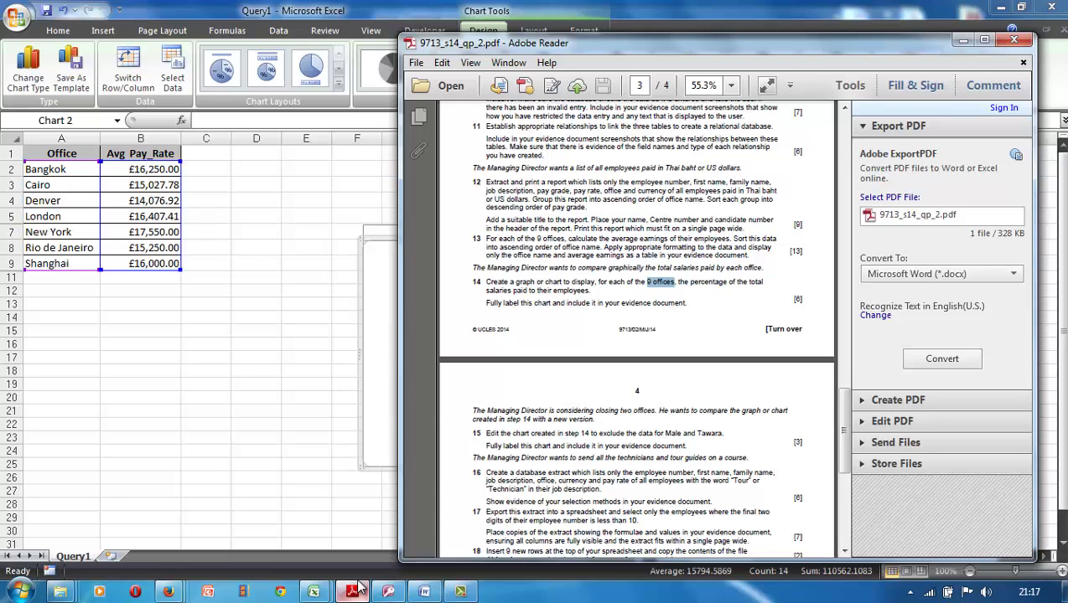
{"action": "left_click", "coordinate": [460, 594]}
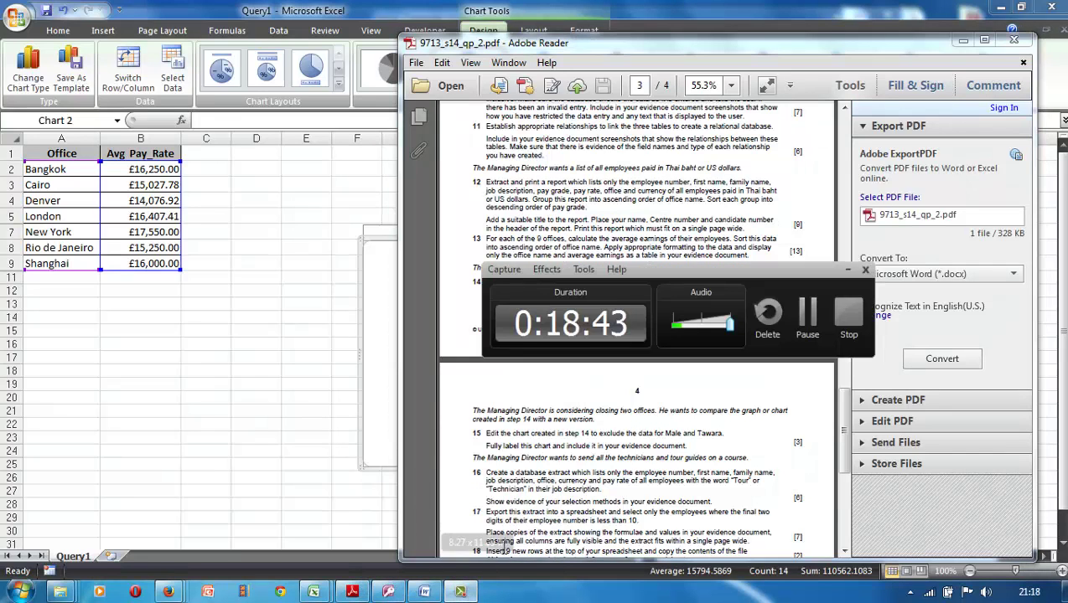
{"action": "left_click", "coordinate": [849, 311]}
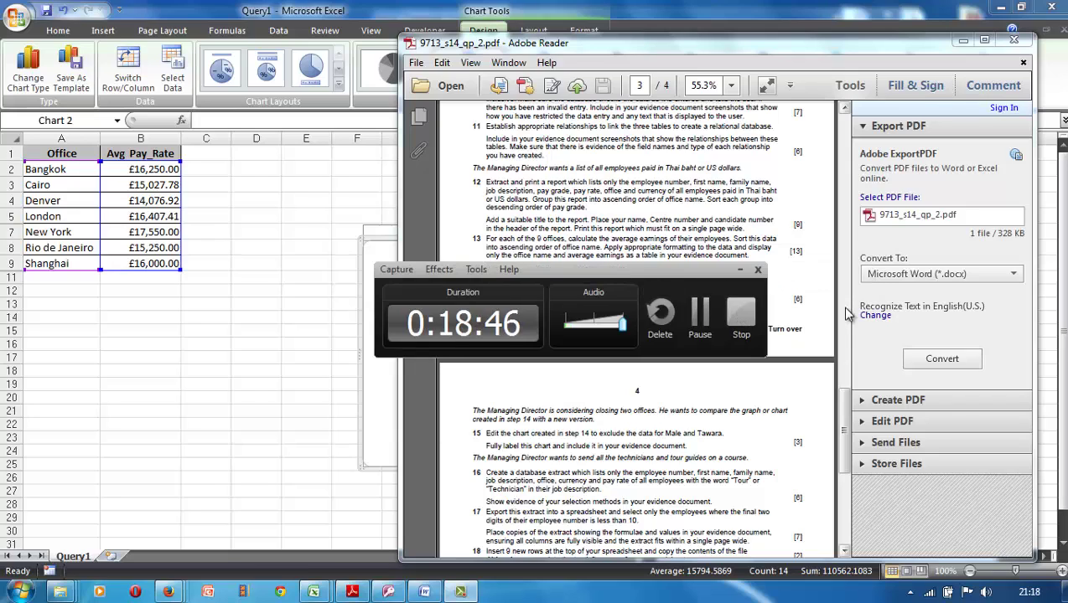